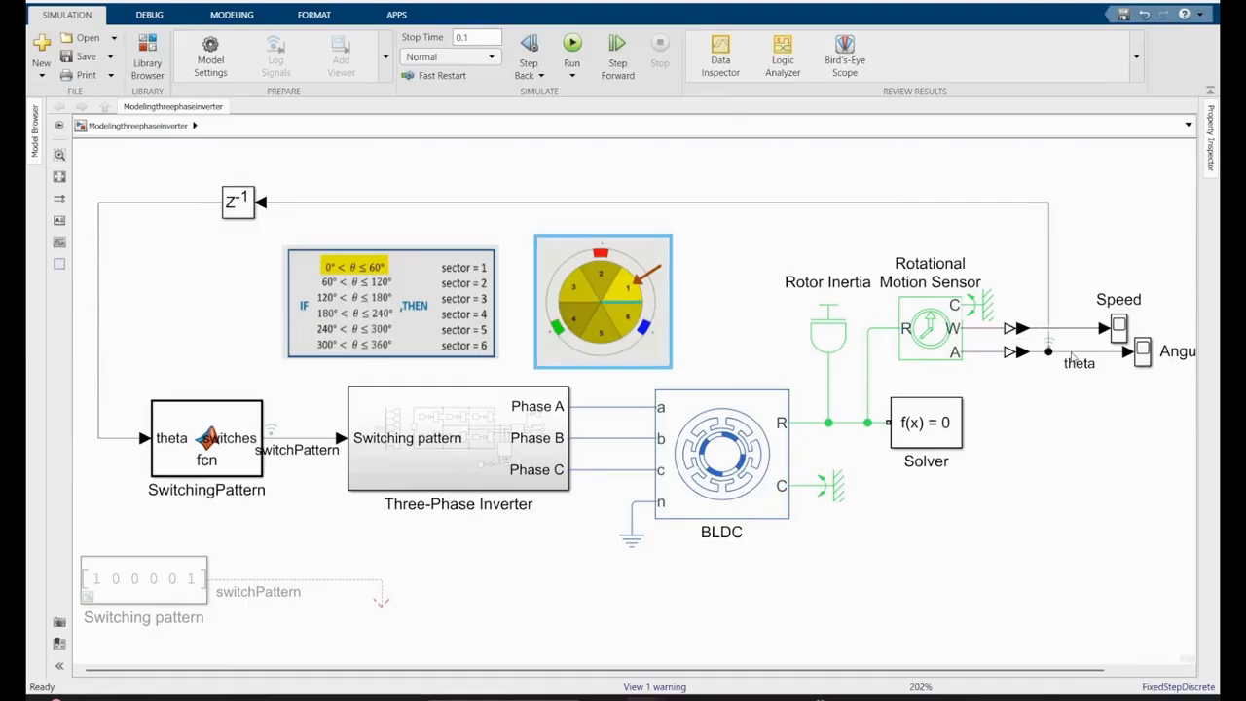
- Delete the feedback line running from the theta signal to the unit delay block
left_click(896, 202)
key("Delete")
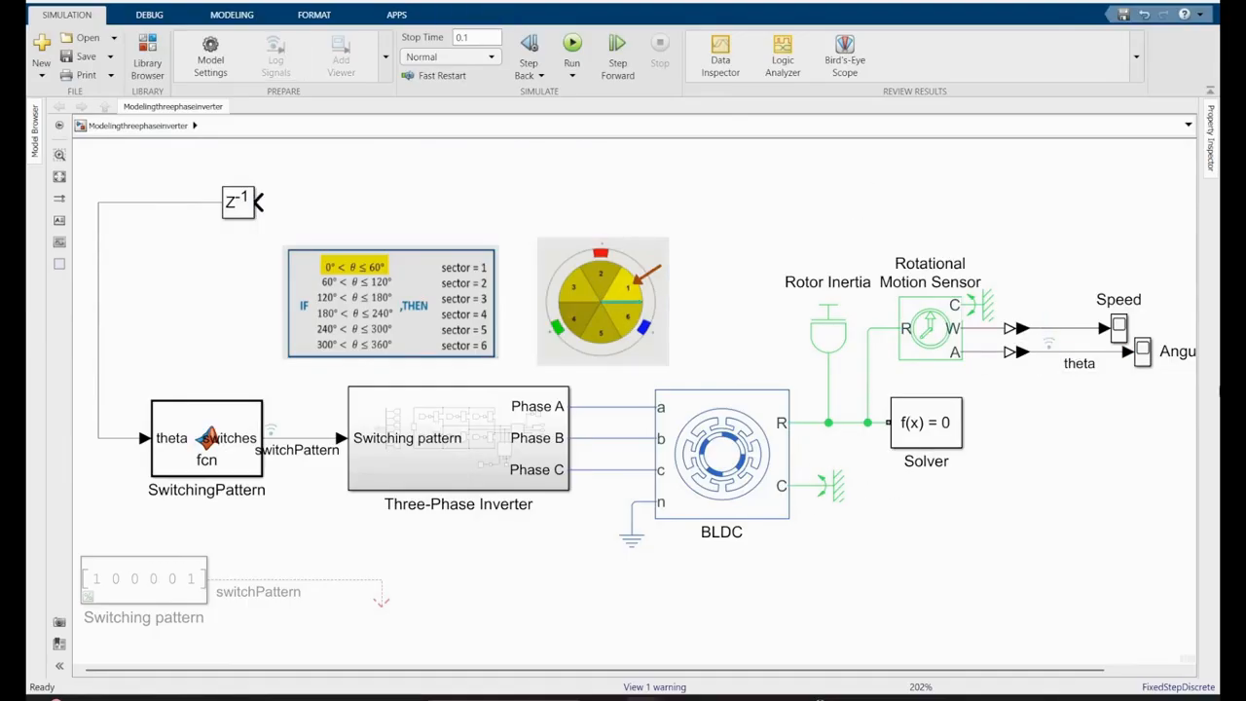
left_click(1092, 354)
left_click(1186, 150)
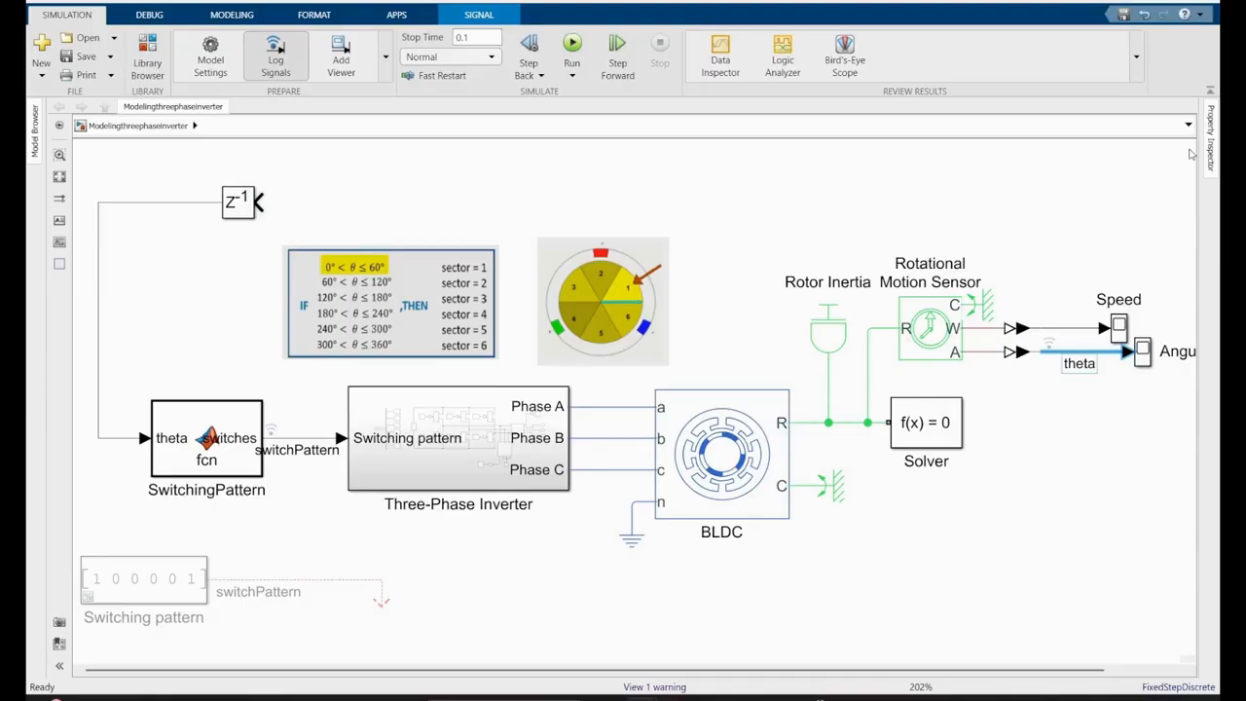
- Add a Math Function block above the Rotor Inertia and set its function to rem
double_click(779, 213)
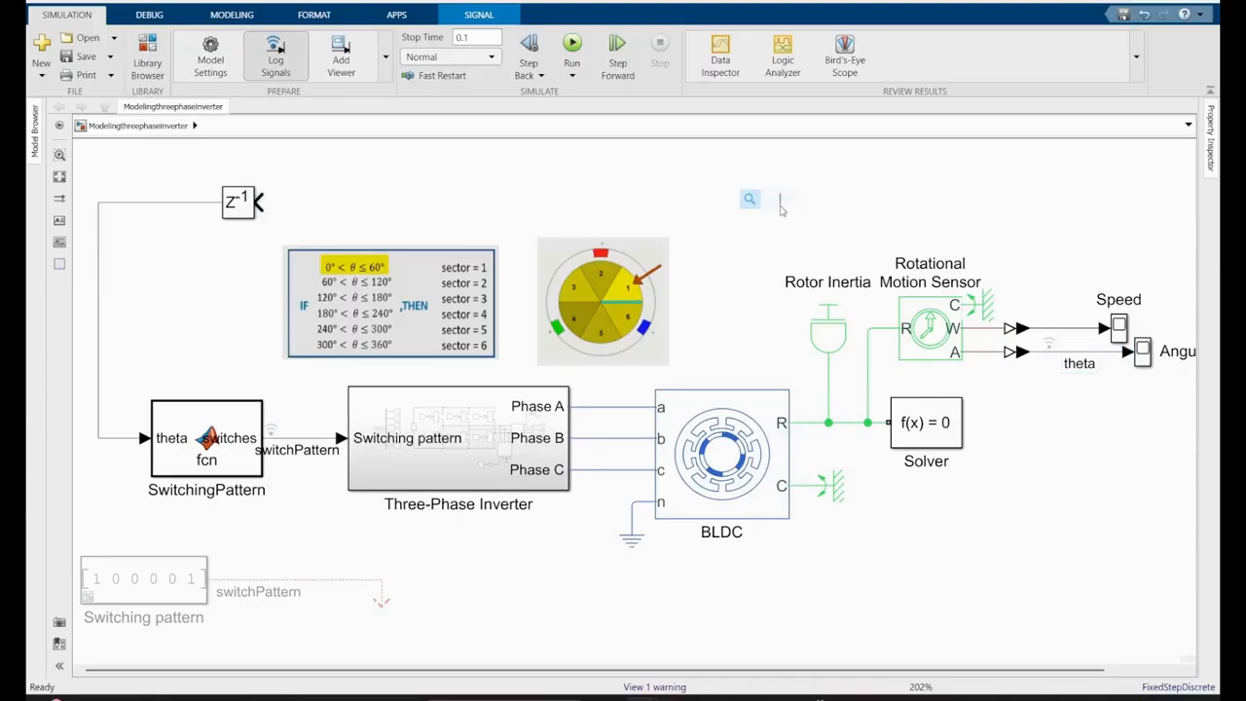
type("math")
left_click(732, 221)
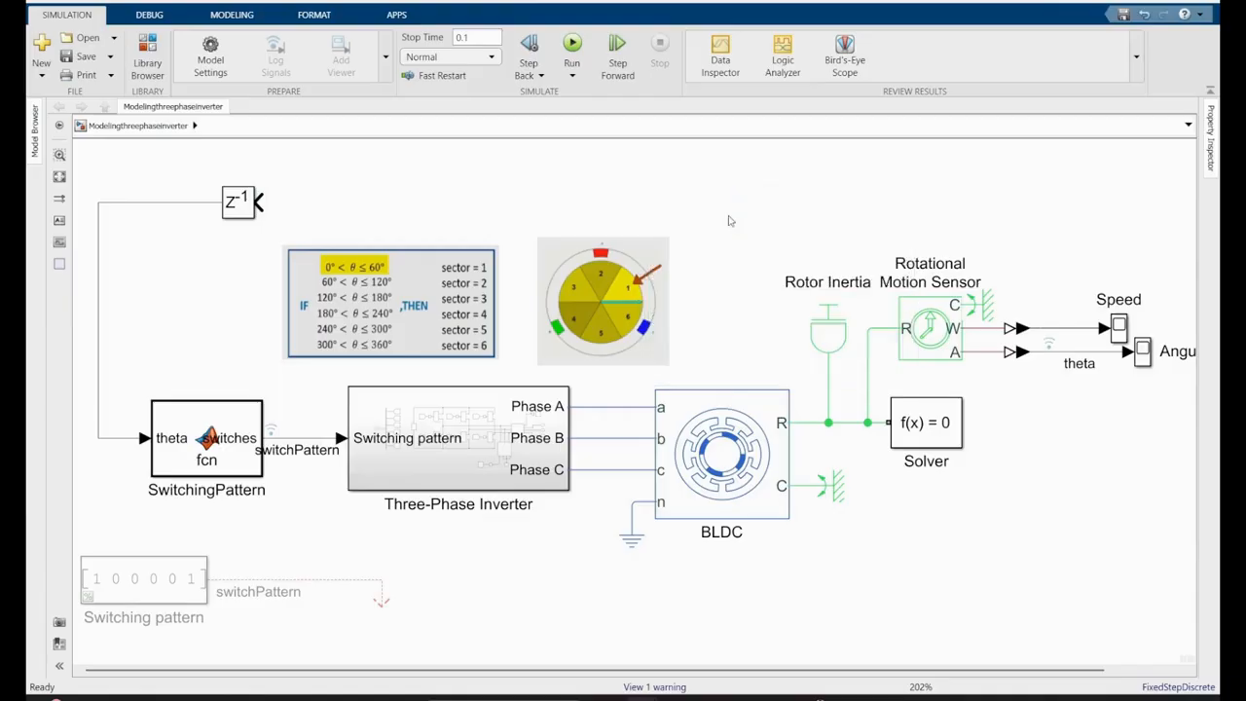
double_click(781, 213)
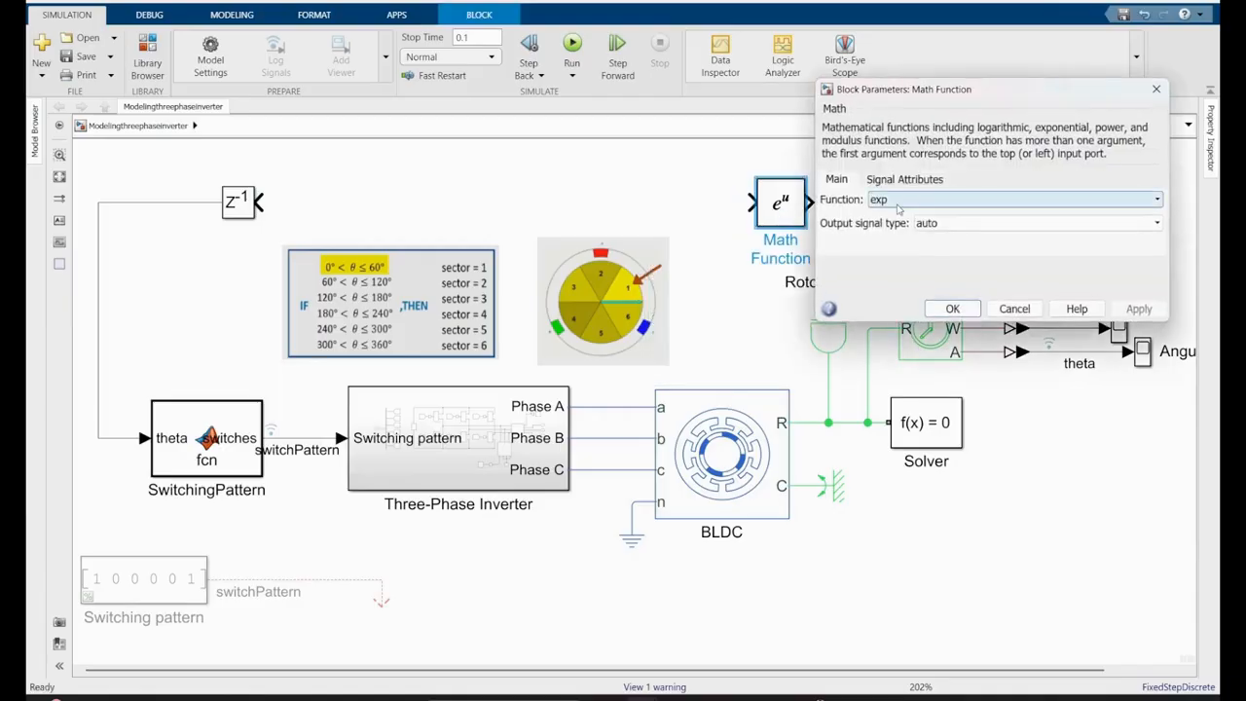
left_click(1012, 198)
left_click(920, 341)
left_click(953, 310)
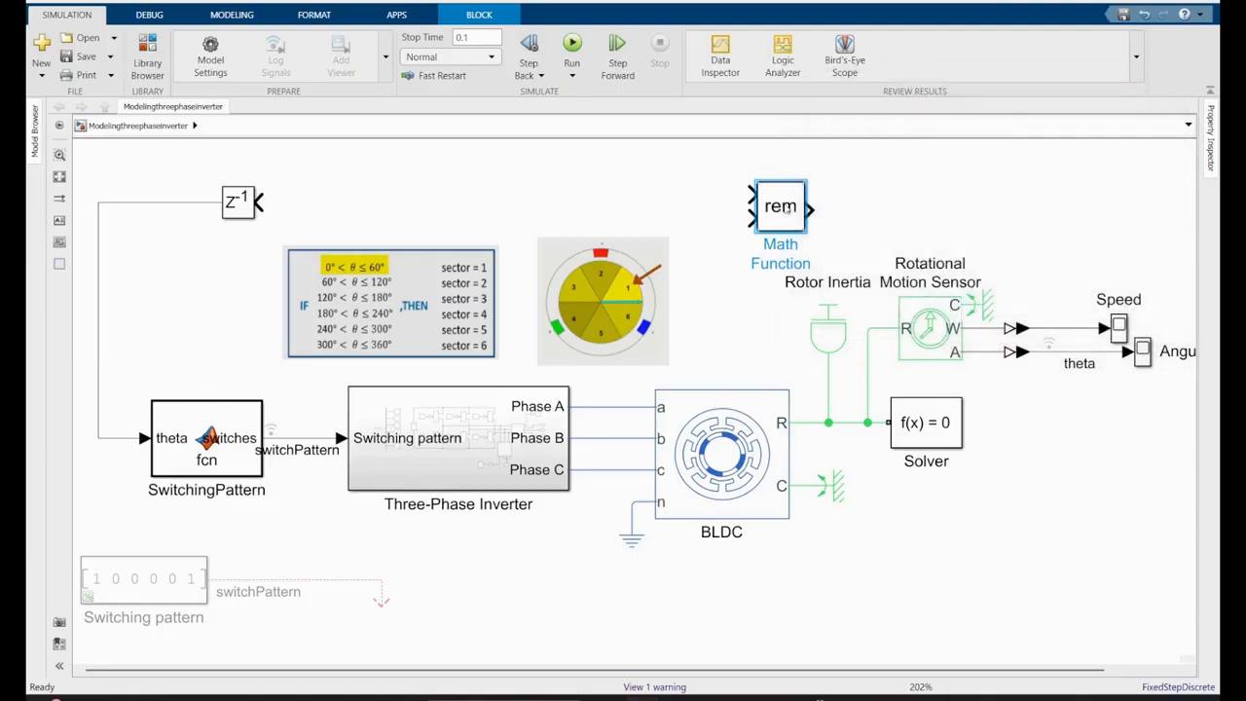
- Move the rem block, flip it to face left, and connect its first input to the theta signal
left_click_drag(795, 195, 833, 240)
left_click(912, 235)
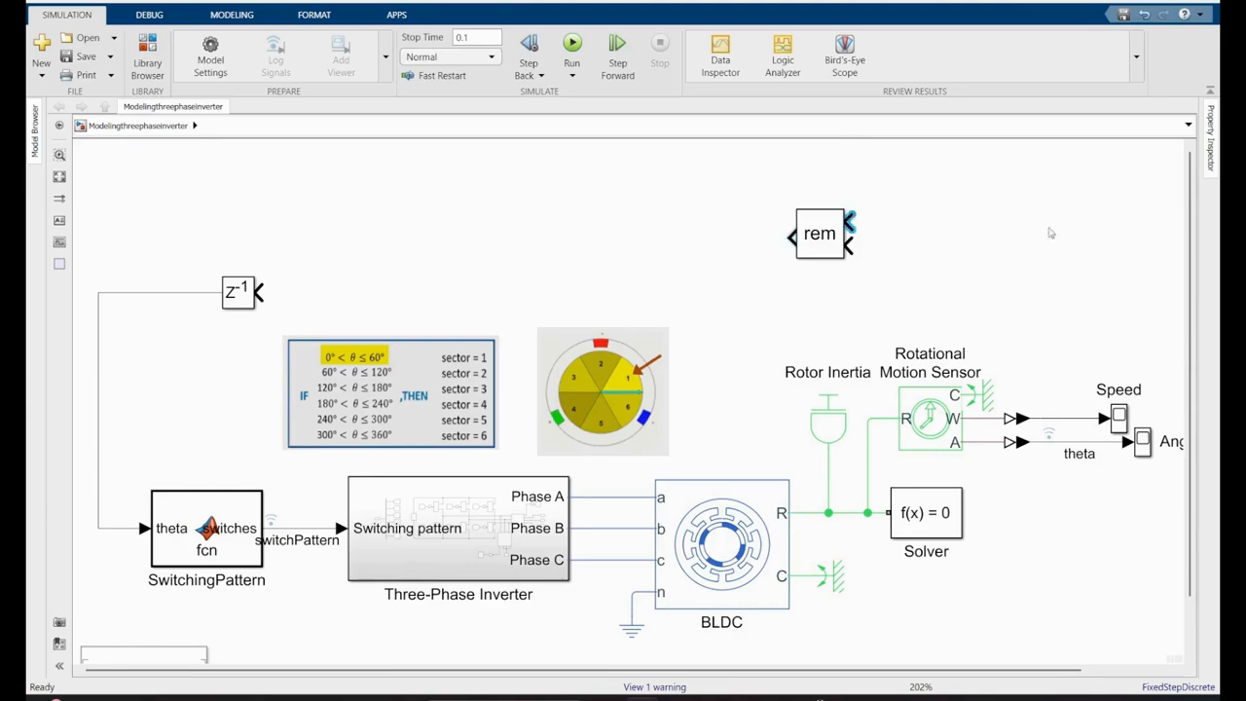
left_click_drag(1051, 233, 1069, 428)
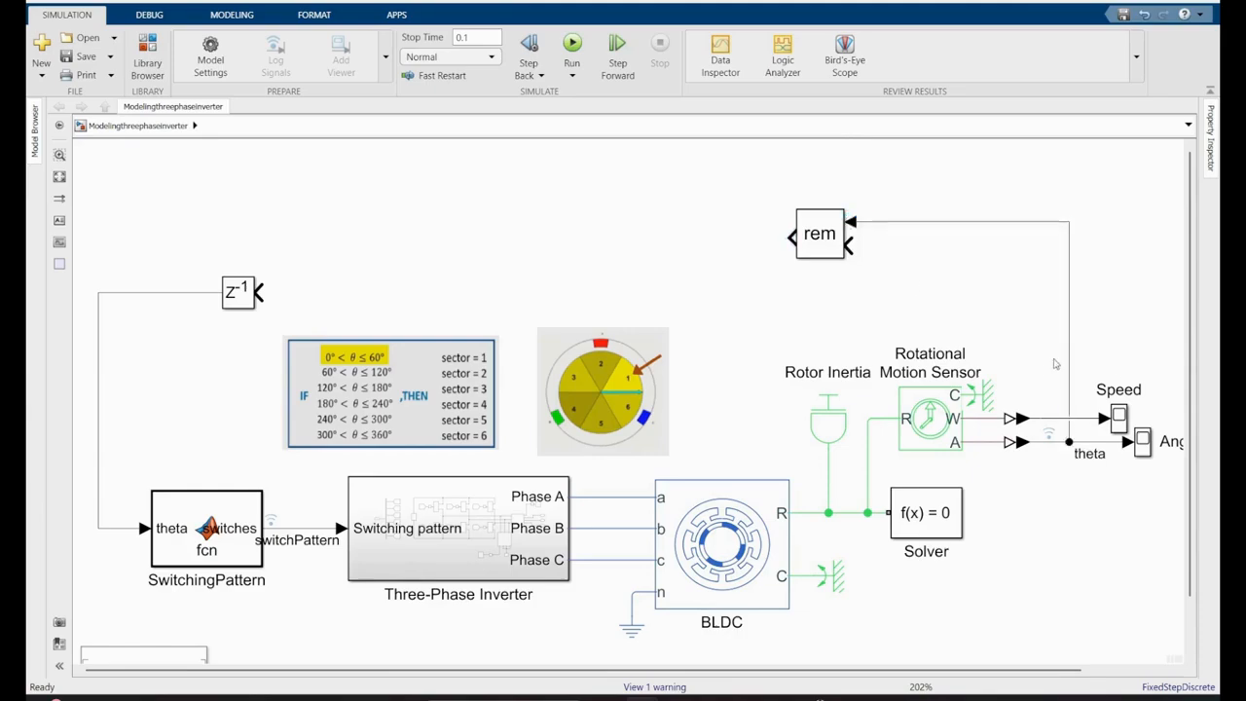
- Add a Constant block with value 360, flip it to face left, and connect it to the rem block's second input
double_click(900, 285)
type("const")
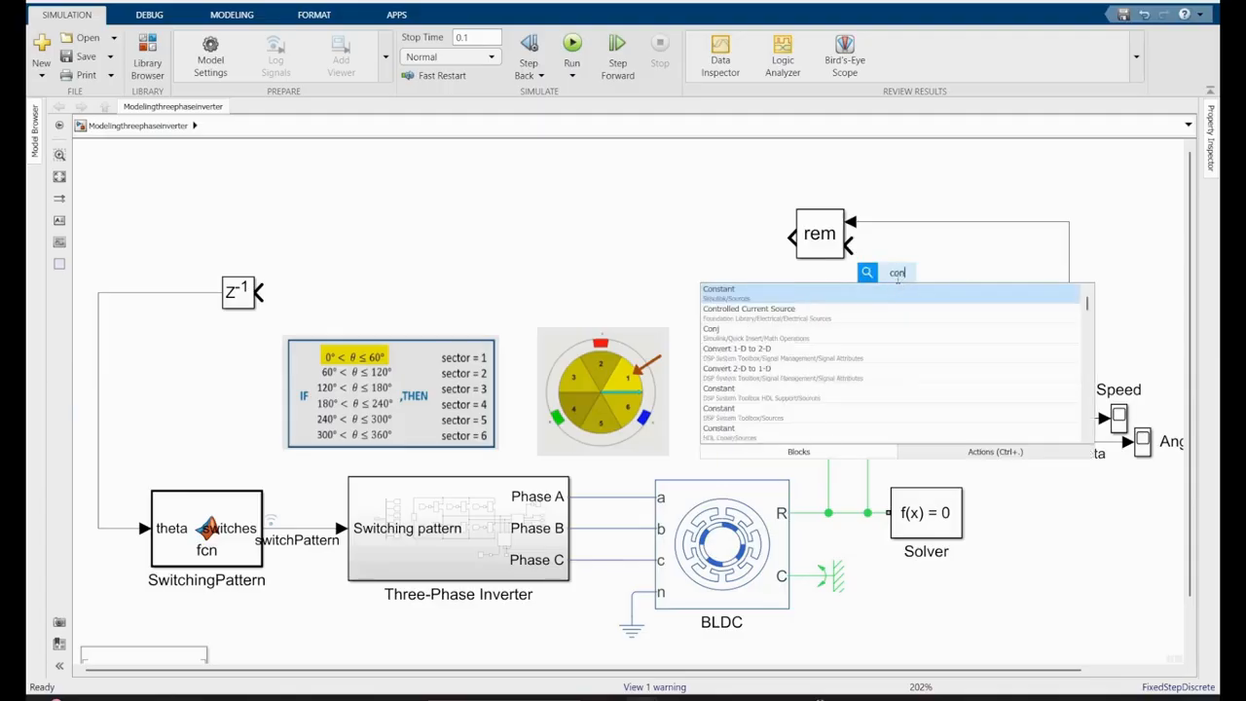
key("Return")
double_click(888, 288)
type("360")
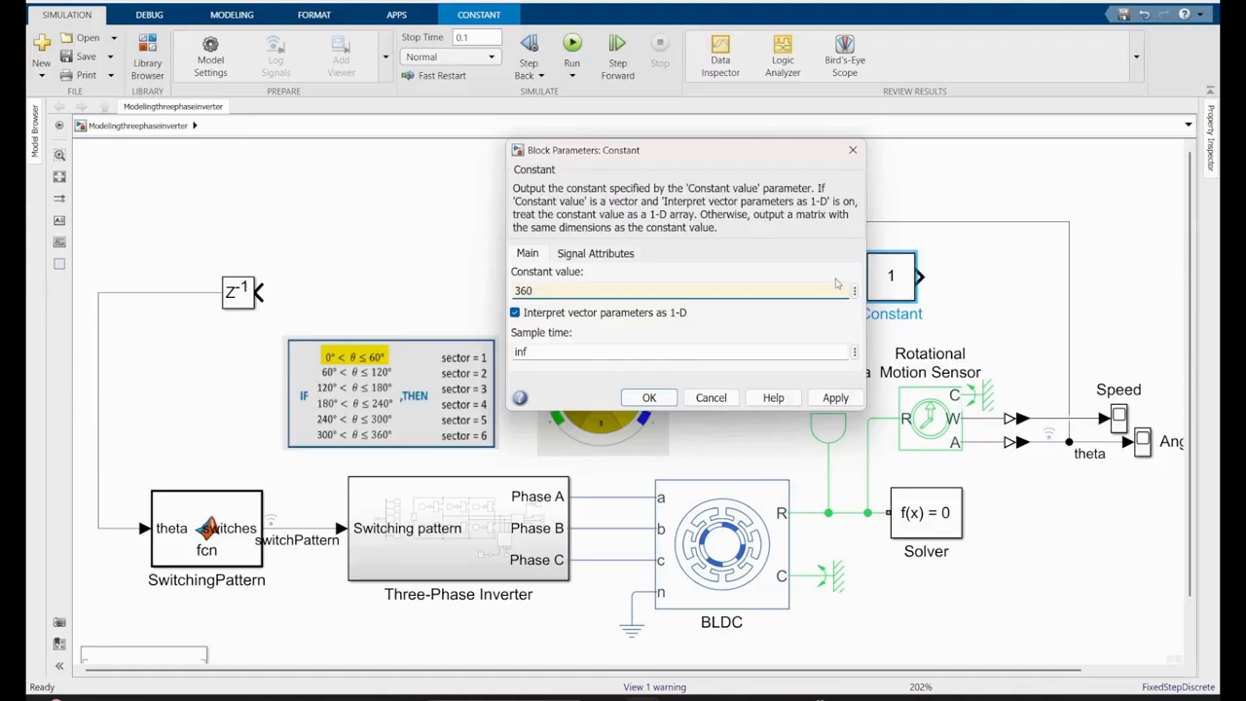
left_click(662, 395)
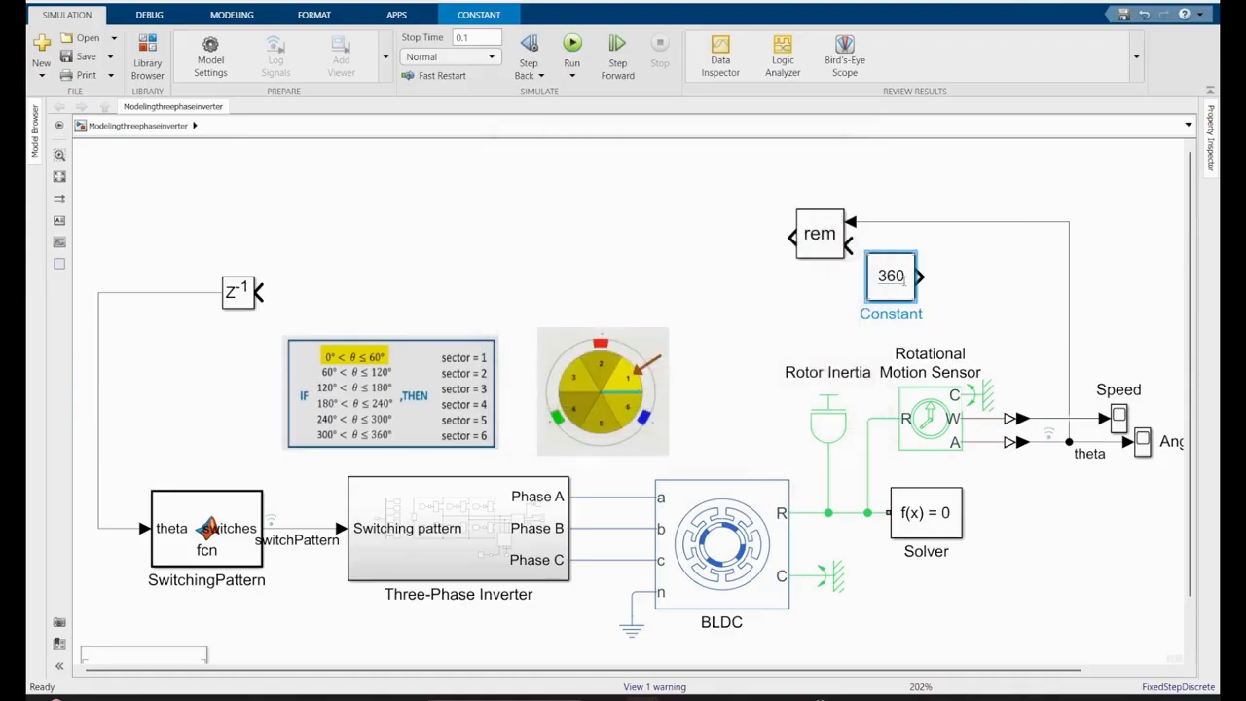
key("ctrl+r")
key("ctrl+r")
left_click_drag(902, 279, 821, 252)
- Insert a Gain block named Pole_pair into the line between theta and the rem block
double_click(987, 311)
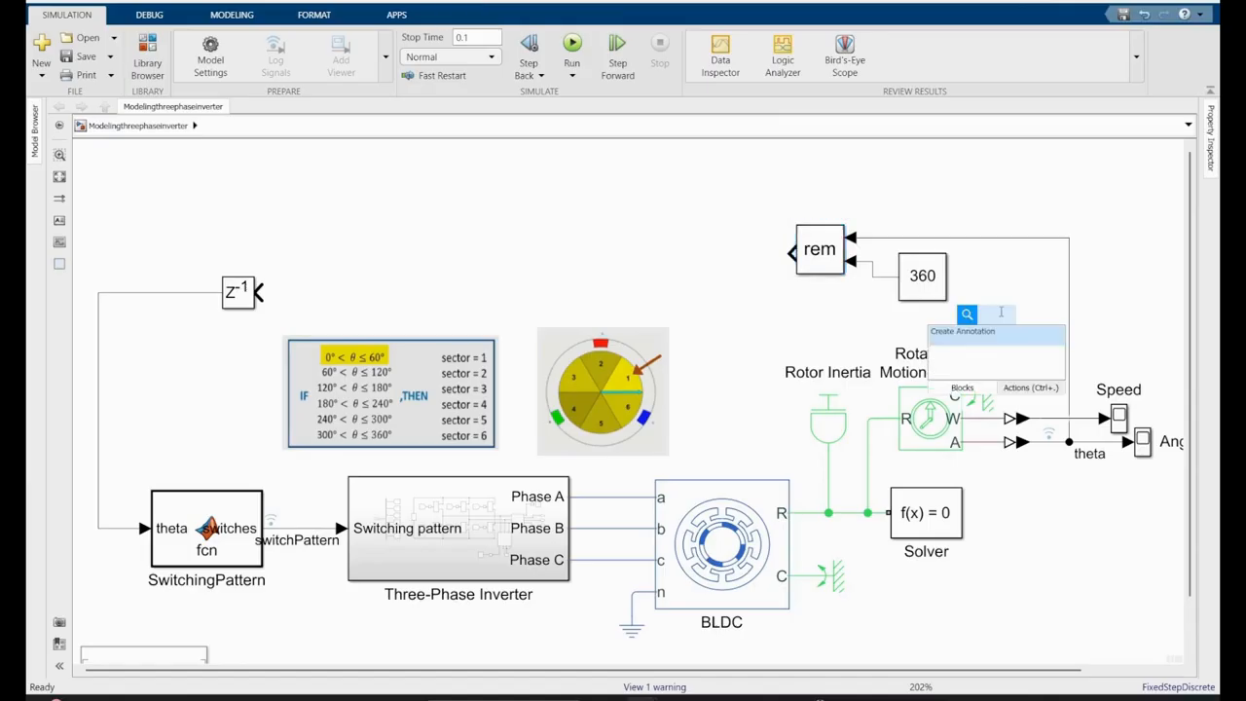
type("gain")
key("Return")
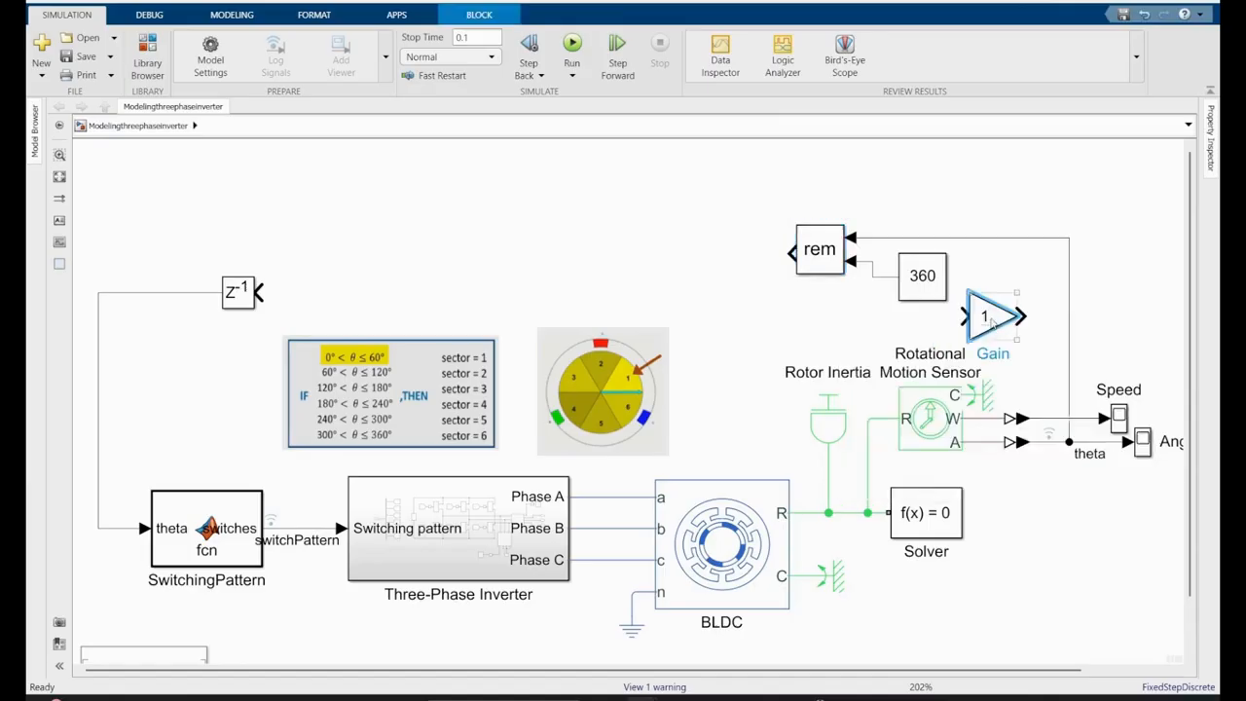
left_click_drag(986, 338, 1010, 259)
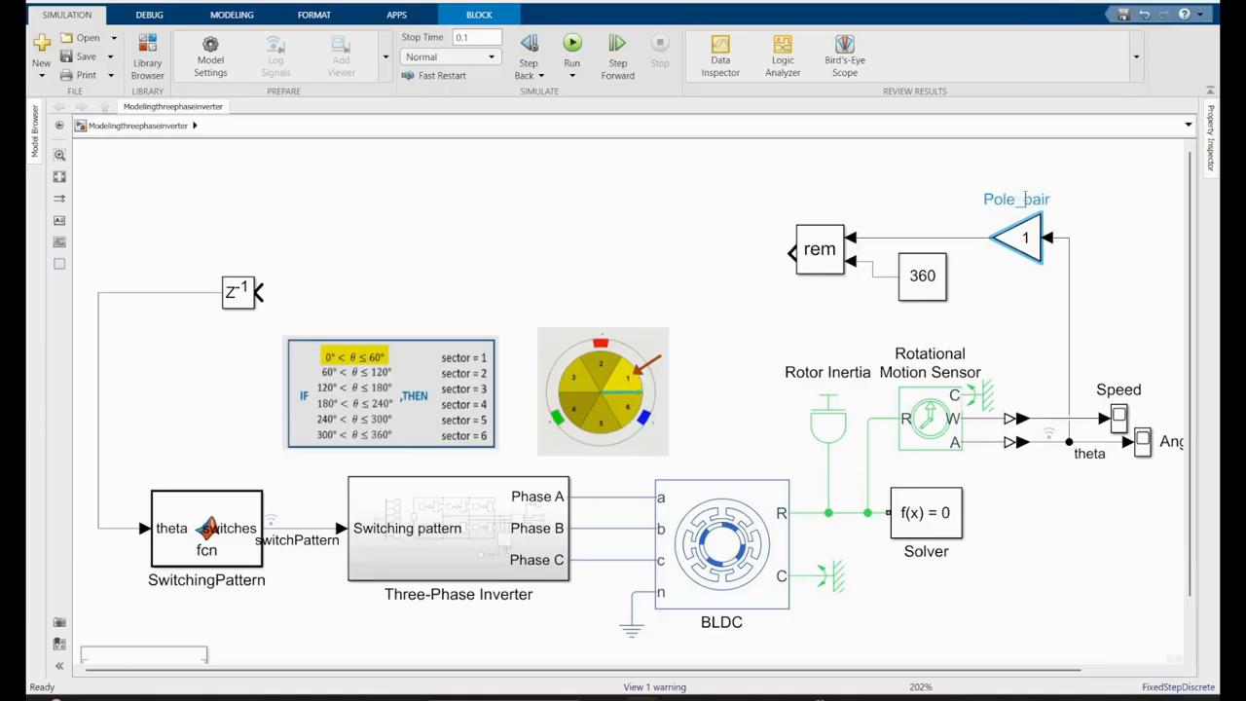
left_click(1002, 314)
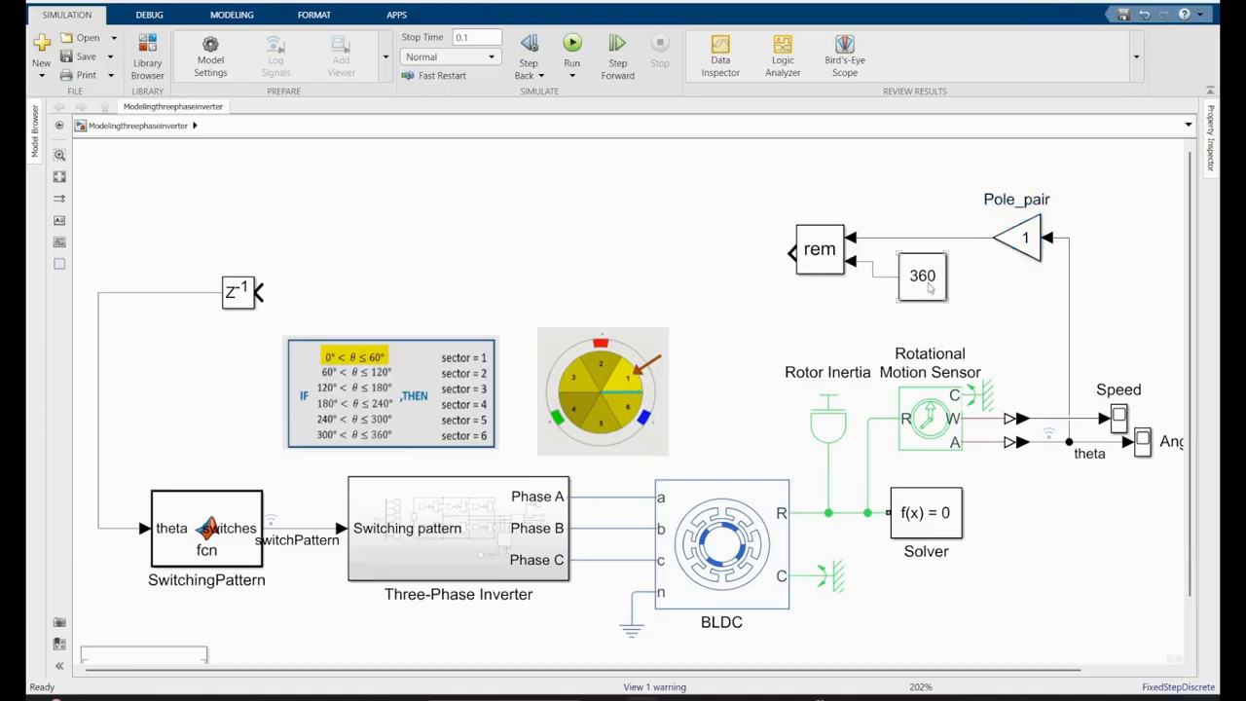
left_click(992, 304)
- Duplicate the constant block twice to the left of the rem block and set the copies to 0 and 60
left_click_drag(932, 279, 685, 255)
double_click(697, 255)
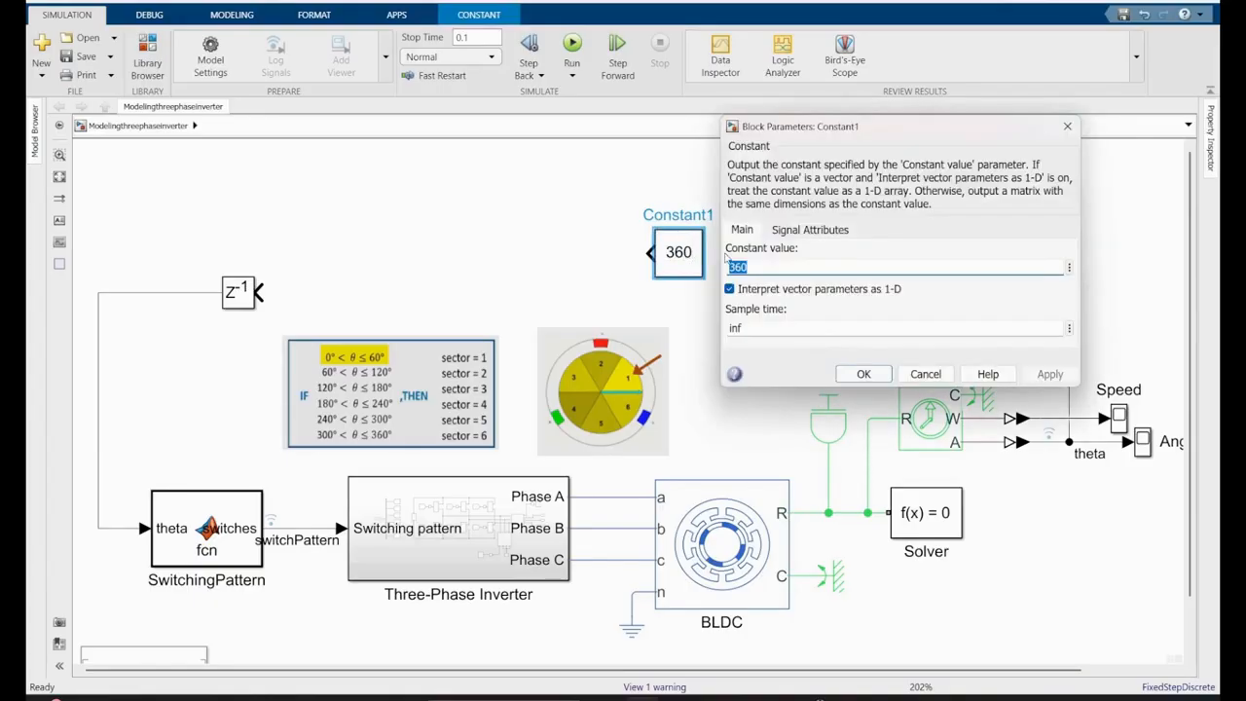
type("0")
left_click(865, 374)
left_click_drag(703, 229, 662, 213)
double_click(663, 213)
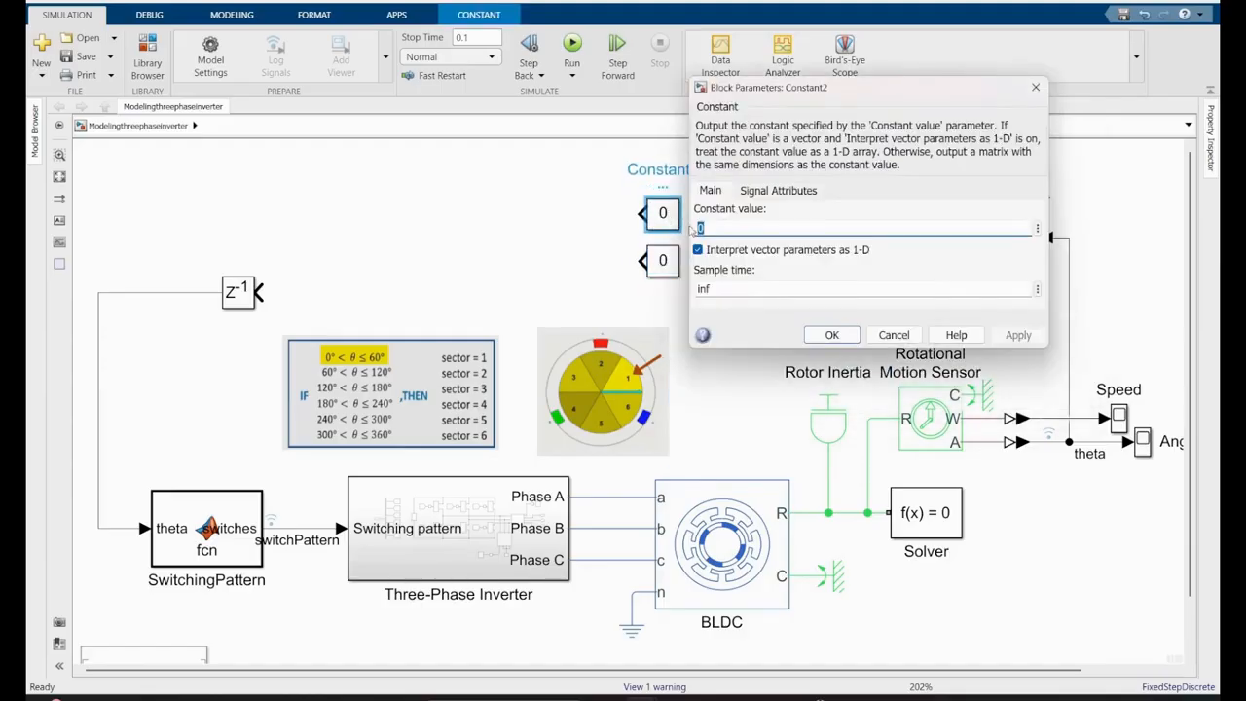
type("60")
key("Return")
- Add two left-facing Relational Operator blocks and connect the 60 and 0 constants to their second inputs
double_click(585, 205)
type("r")
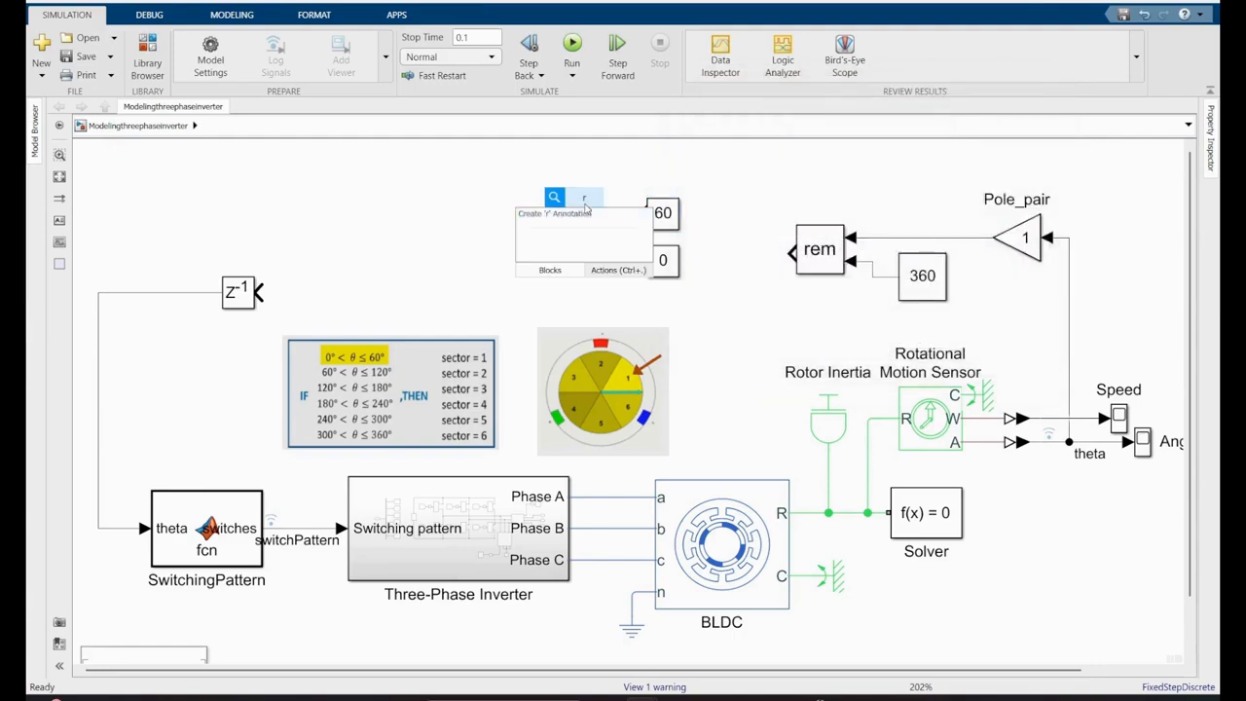
type("ela")
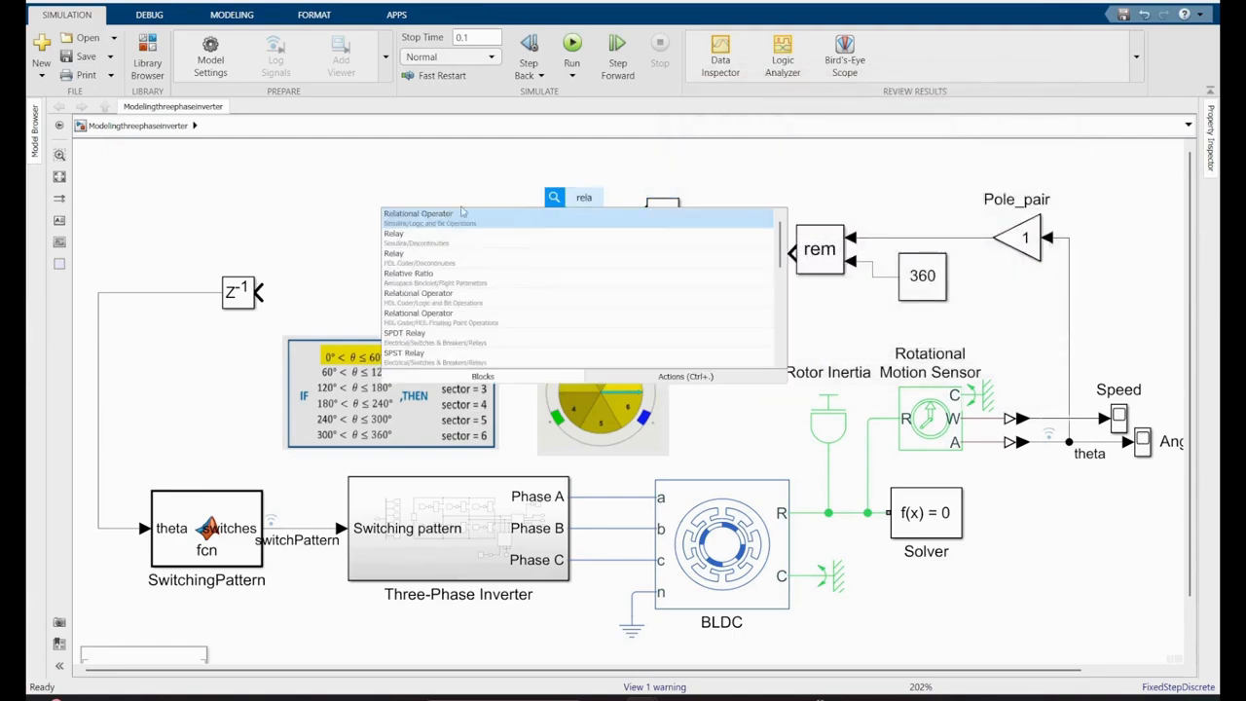
left_click(463, 213)
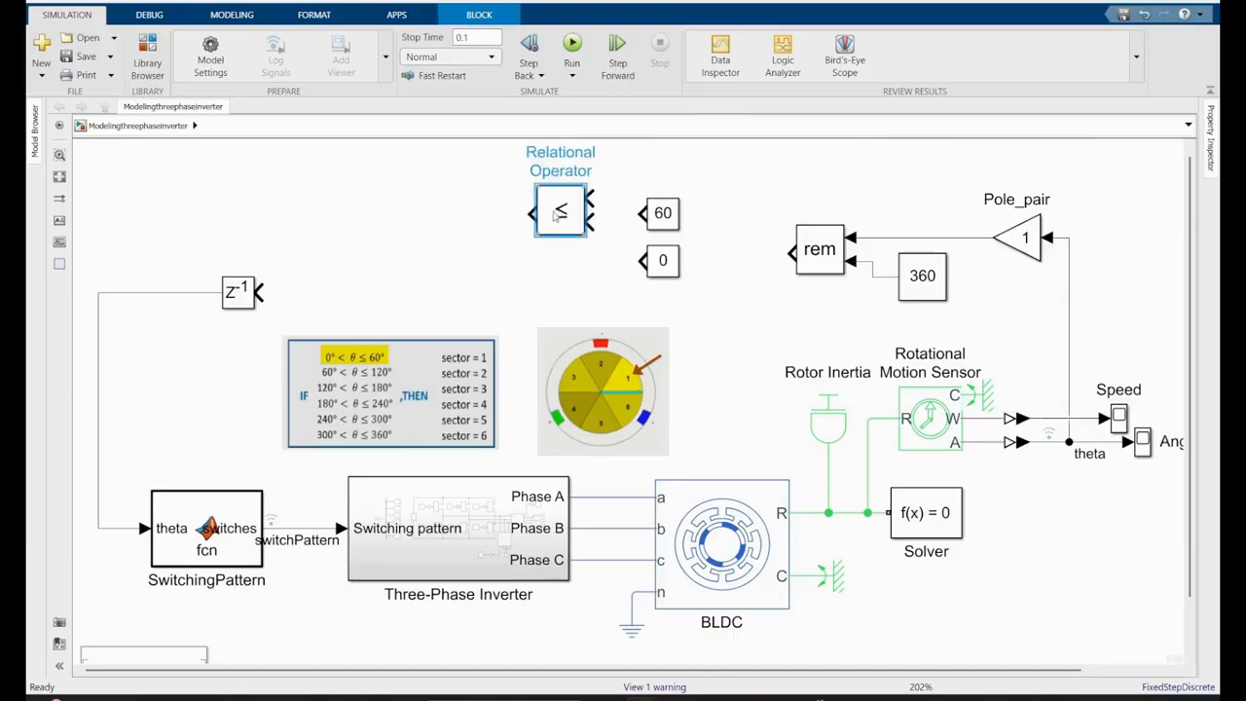
left_click_drag(555, 217, 640, 213)
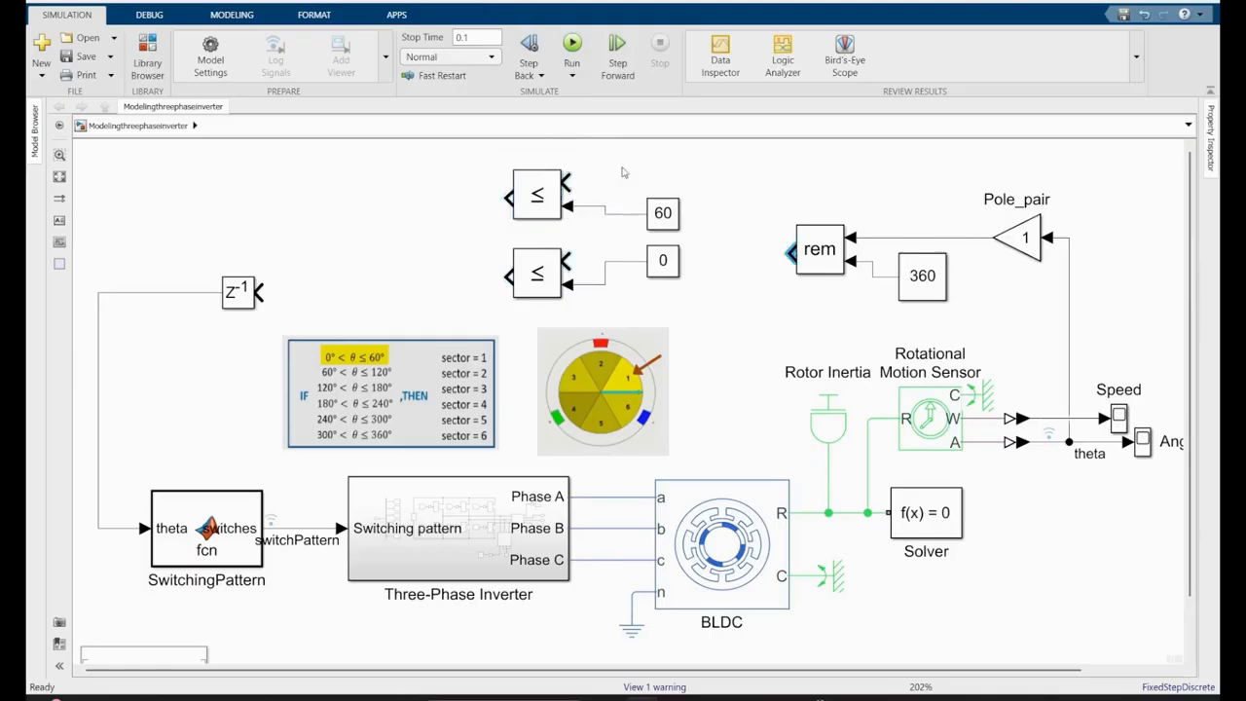
- Connect the rem block's output to the first input of both relational operators
left_click(793, 254)
left_click(567, 261)
left_click(585, 183)
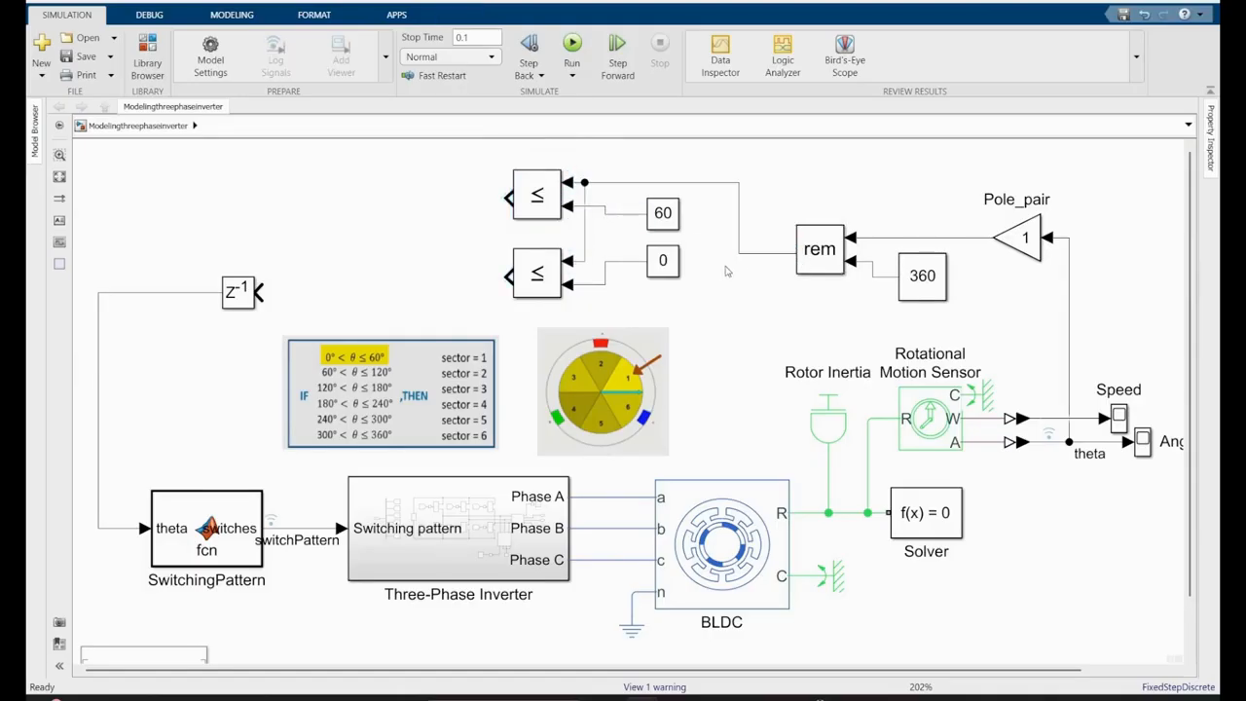
- Add an AND logical operator block beside the relational operators and set its icon shape to rectangular
double_click(458, 246)
type("and")
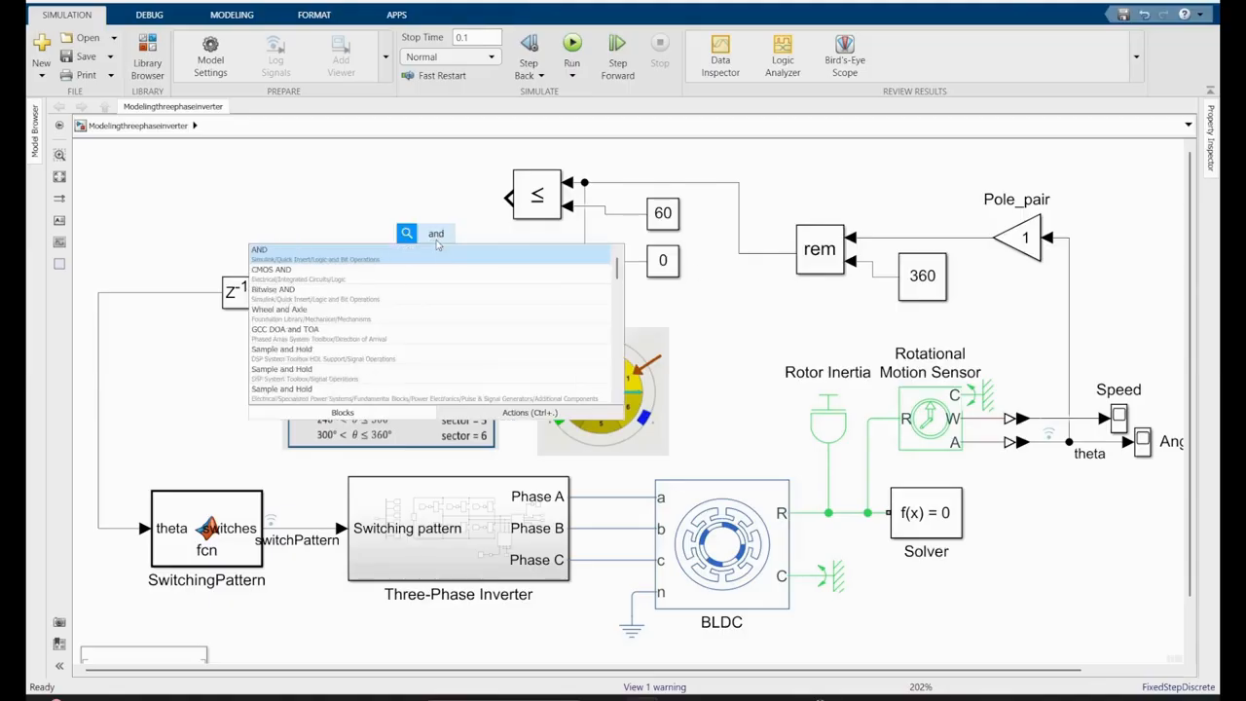
key("Return")
left_click_drag(437, 232, 430, 224)
right_click(429, 224)
double_click(428, 226)
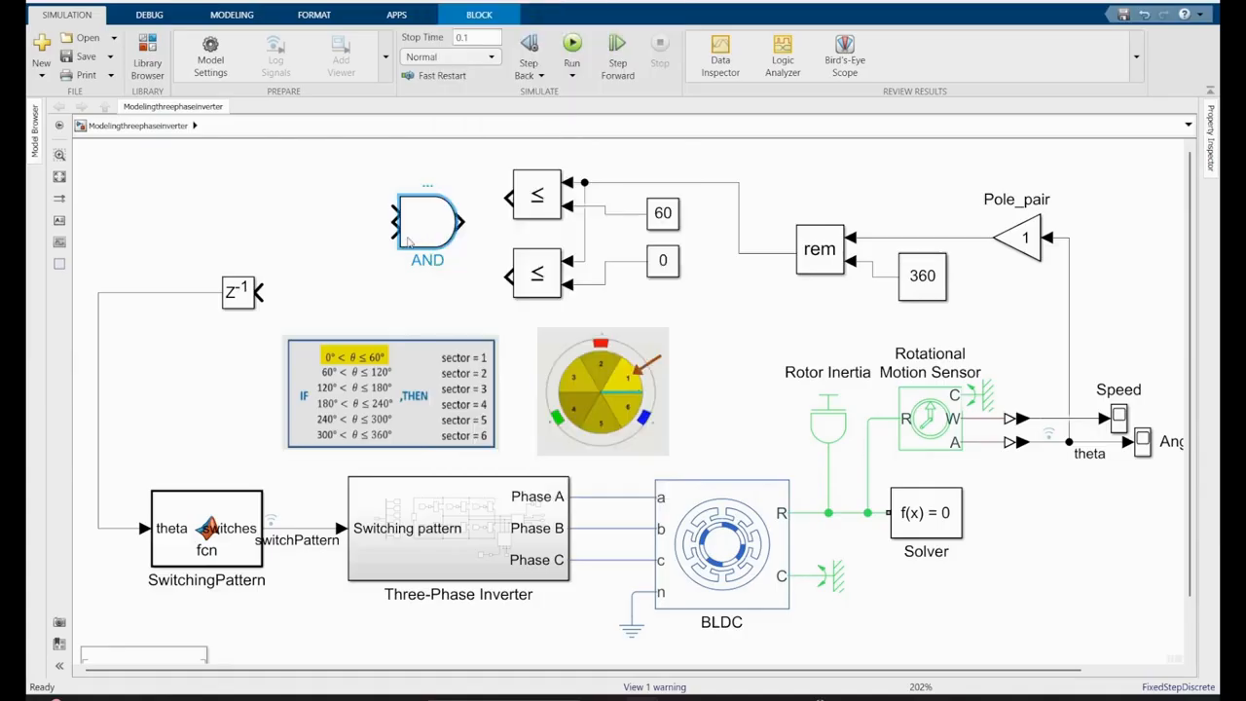
left_click(588, 277)
left_click(560, 288)
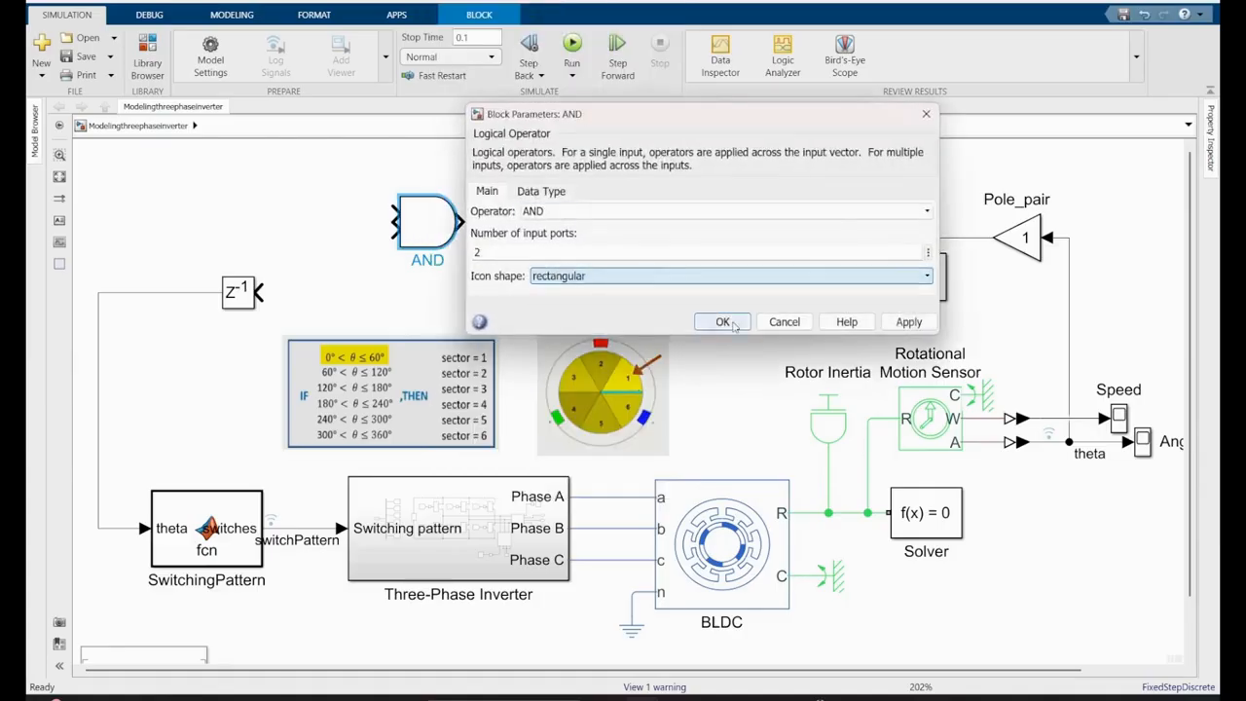
key("Return")
- Resize the AND block, flip it to face left, and connect both relational operator outputs to its inputs
left_click_drag(459, 254, 437, 239)
key("ctrl+r")
key("ctrl+r")
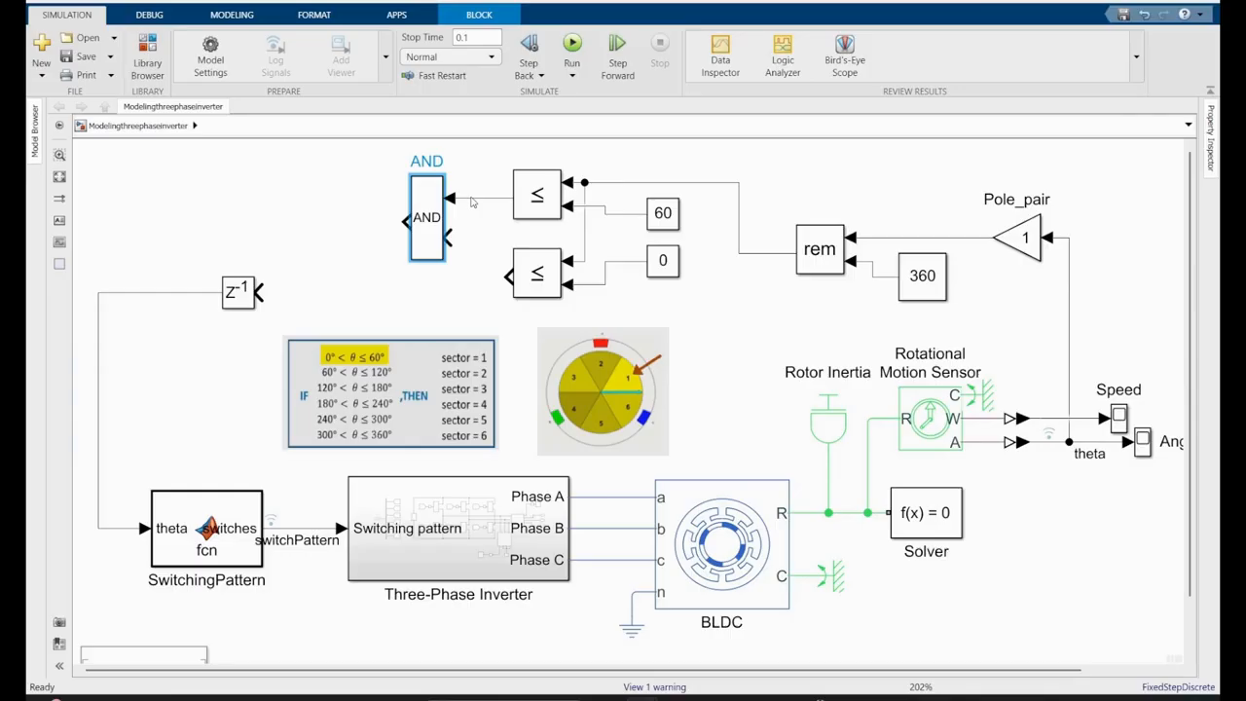
left_click_drag(454, 238, 509, 280)
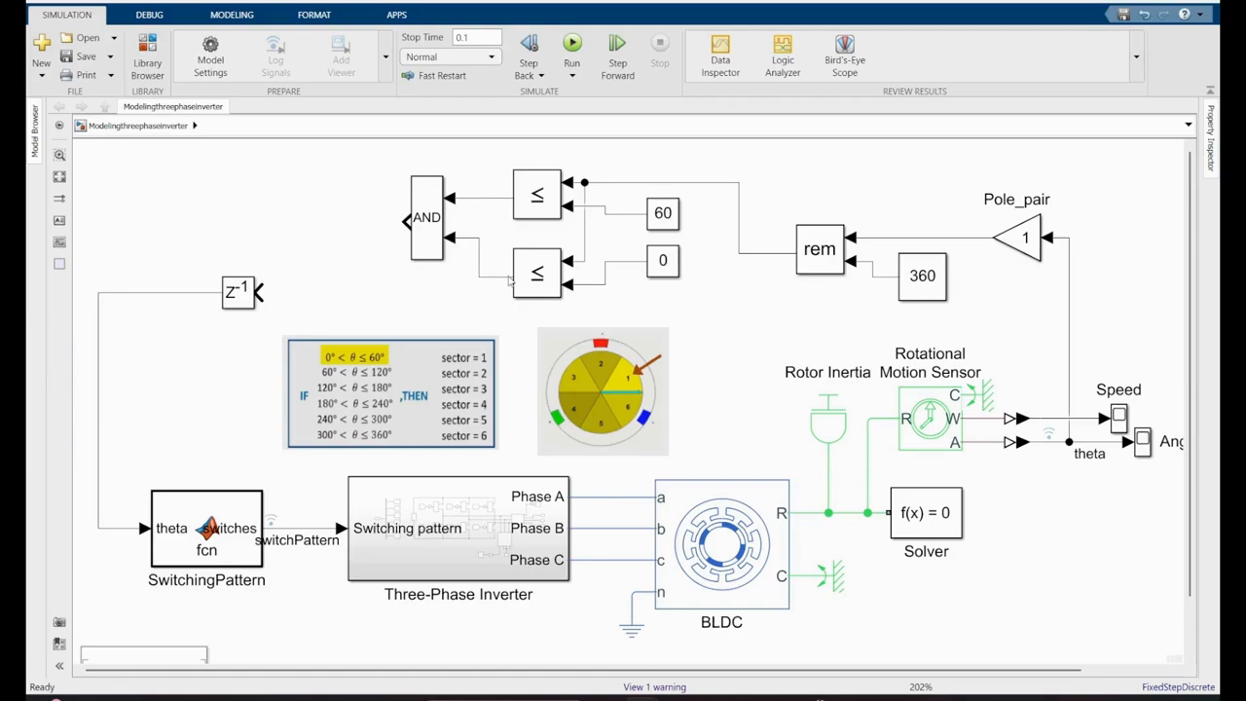
left_click_drag(426, 244, 425, 259)
- Add a Data Type Conversion block beside the AND block and flip it to face left
double_click(336, 245)
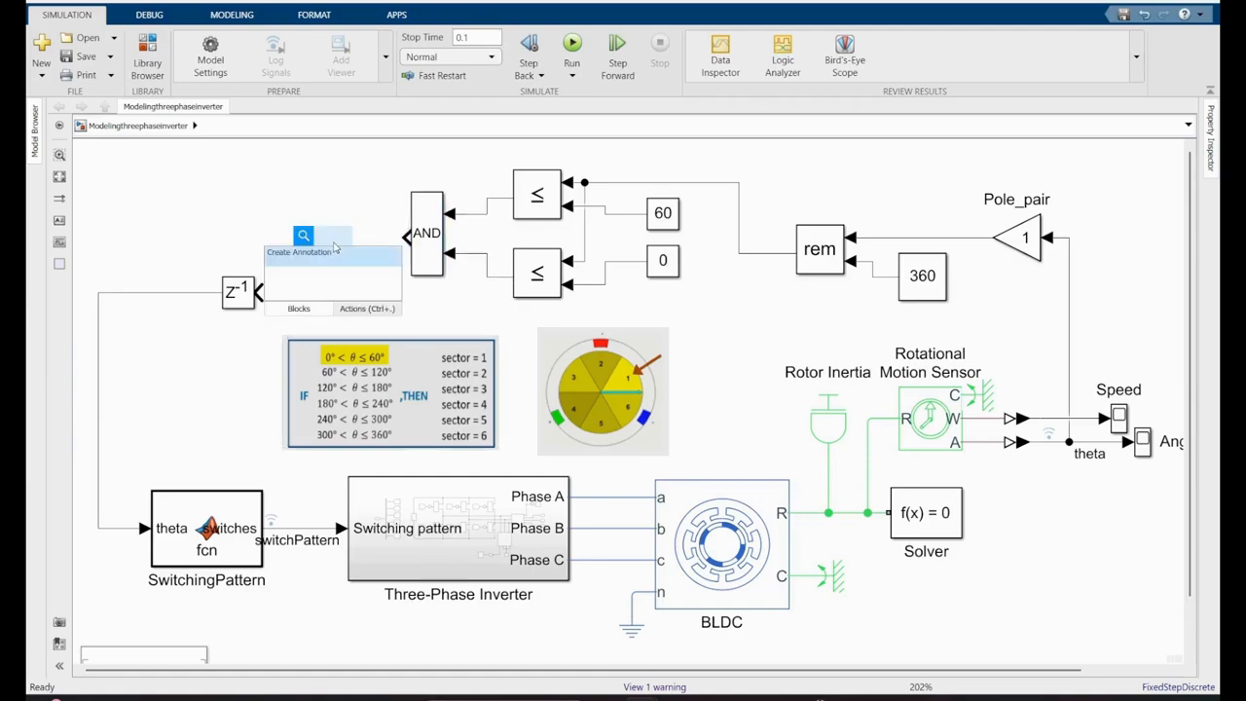
type("data")
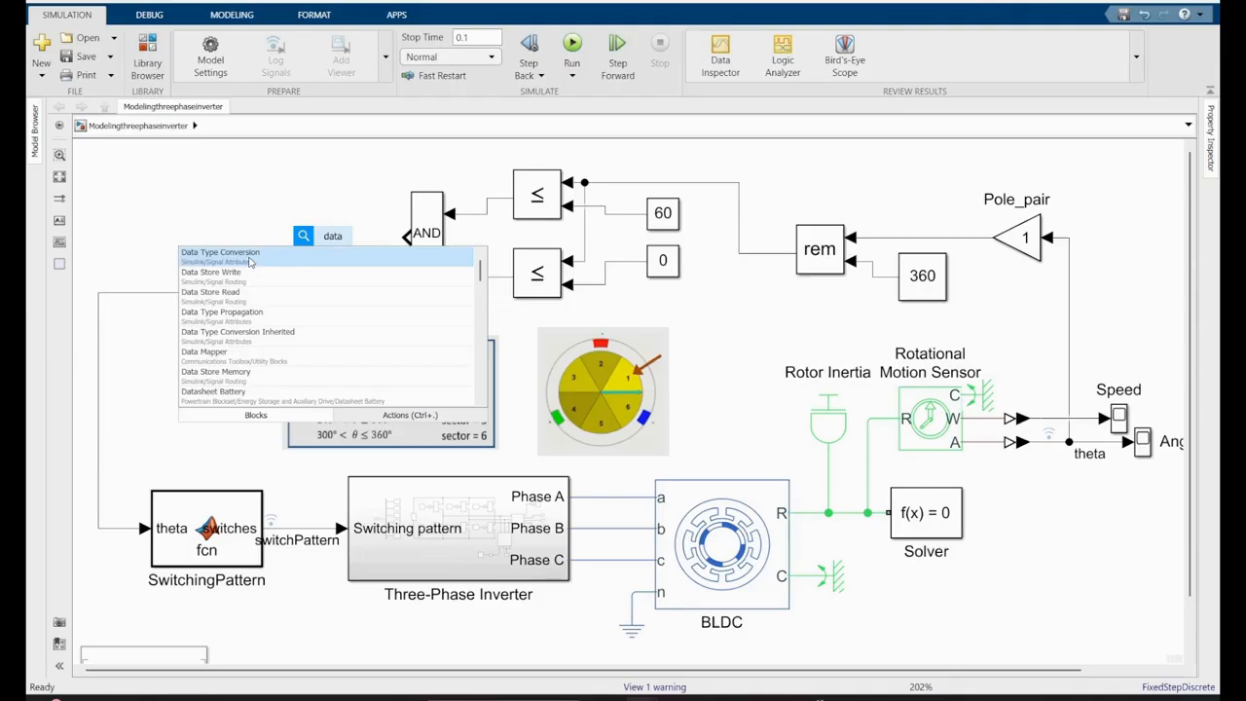
left_click(249, 261)
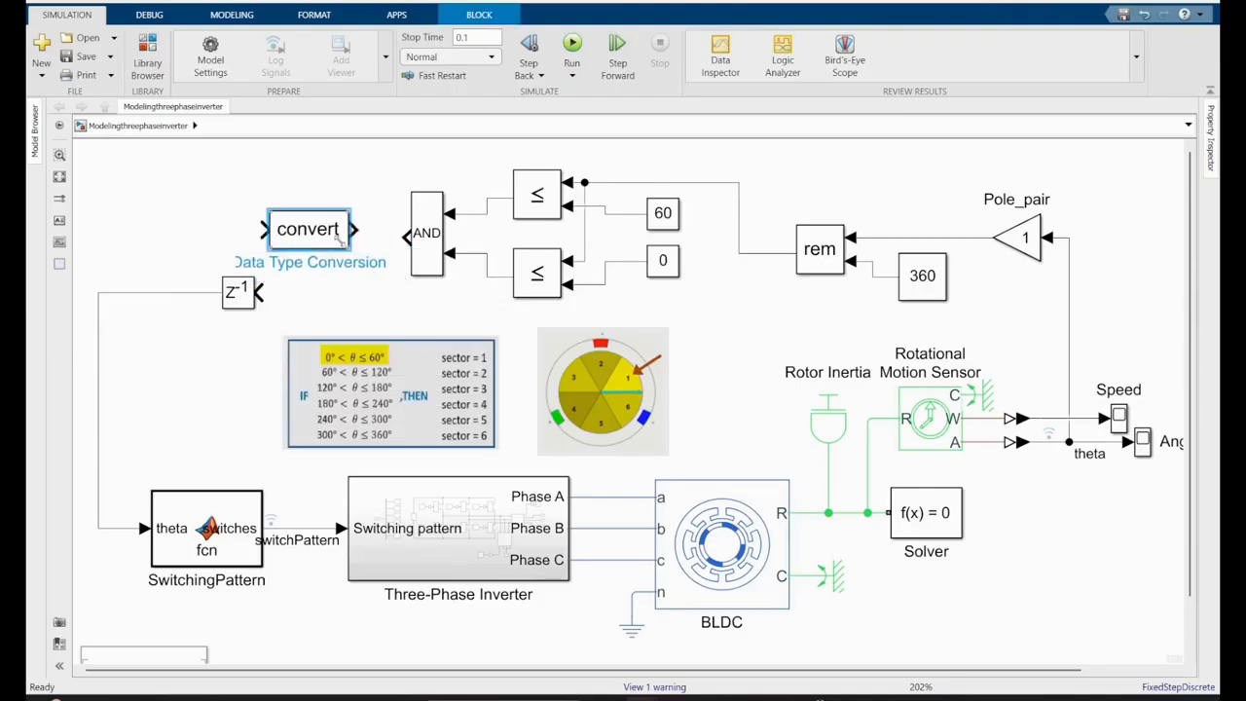
key("ctrl+r")
key("ctrl+r")
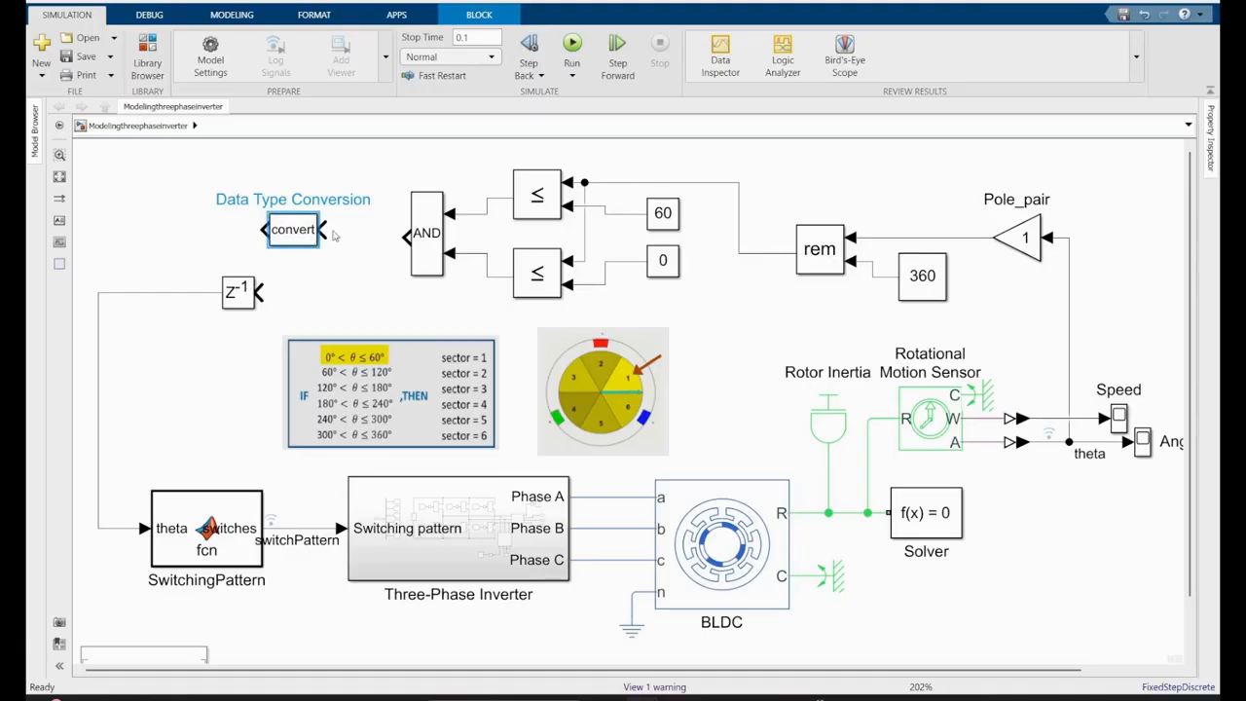
- Connect the AND output to the conversion block and move the unit delay block farther away from it
left_click_drag(333, 234, 404, 238)
left_click_drag(292, 229, 317, 238)
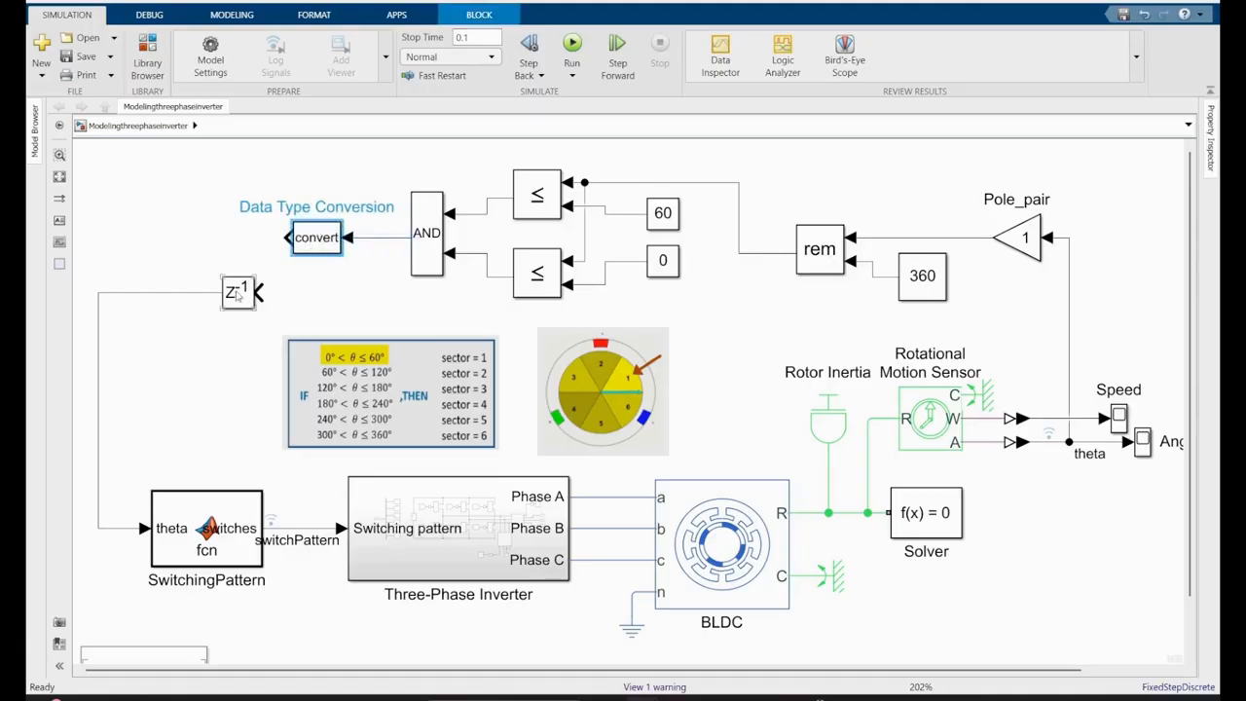
left_click_drag(236, 293, 112, 260)
left_click_drag(320, 243, 344, 243)
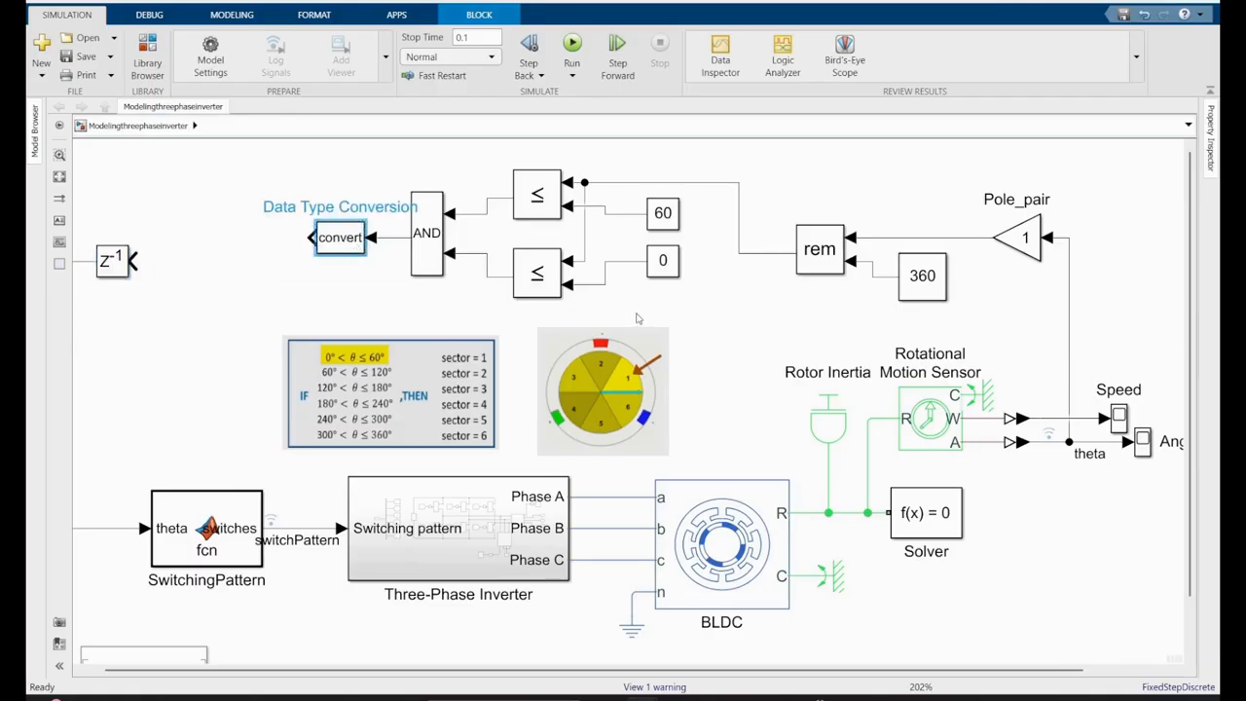
- Rotate the whole block chain from Pole_pair to the conversion block by 180 degrees and move it below the scopes
left_click_drag(1088, 177, 245, 305)
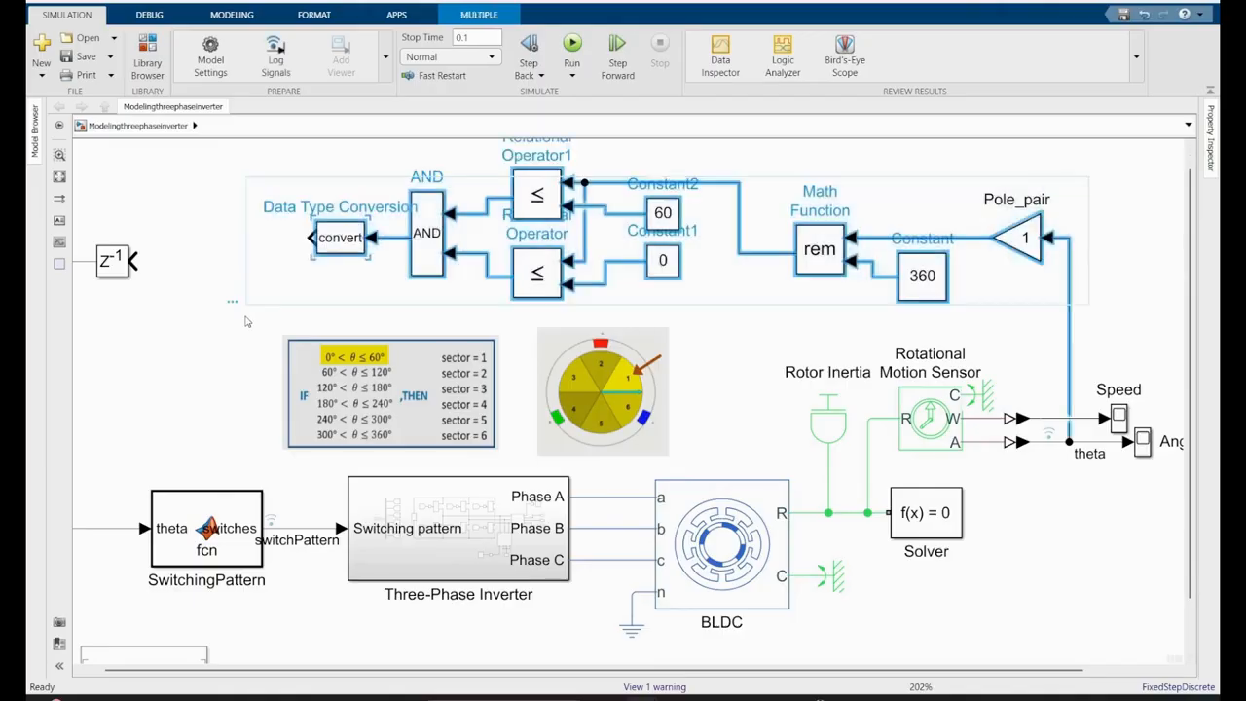
key("ctrl+r")
key("ctrl+r")
left_click_drag(826, 269, 1138, 635)
left_click(740, 534)
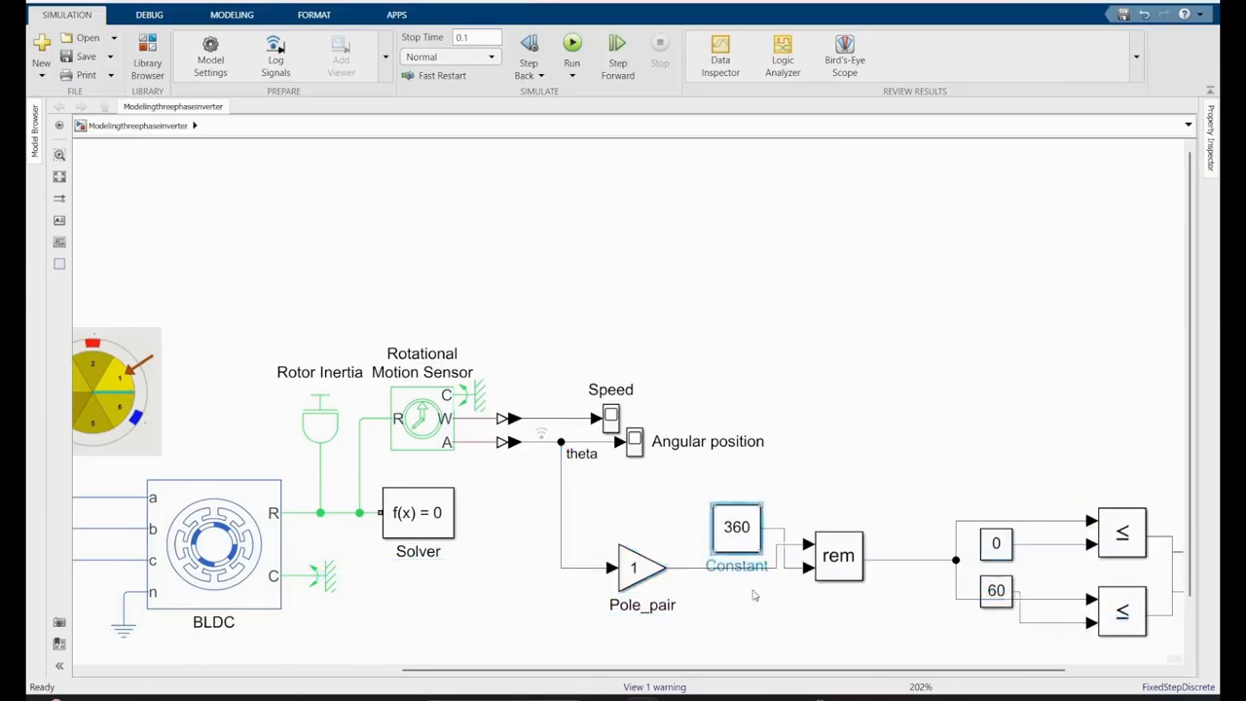
- Move the 360 constant below the Pole_pair signal line and lower the 60 constant to line up with its comparison input
left_click_drag(755, 595, 762, 610)
left_click_drag(813, 670, 920, 671)
left_click_drag(1190, 526, 1190, 589)
left_click_drag(831, 539, 834, 572)
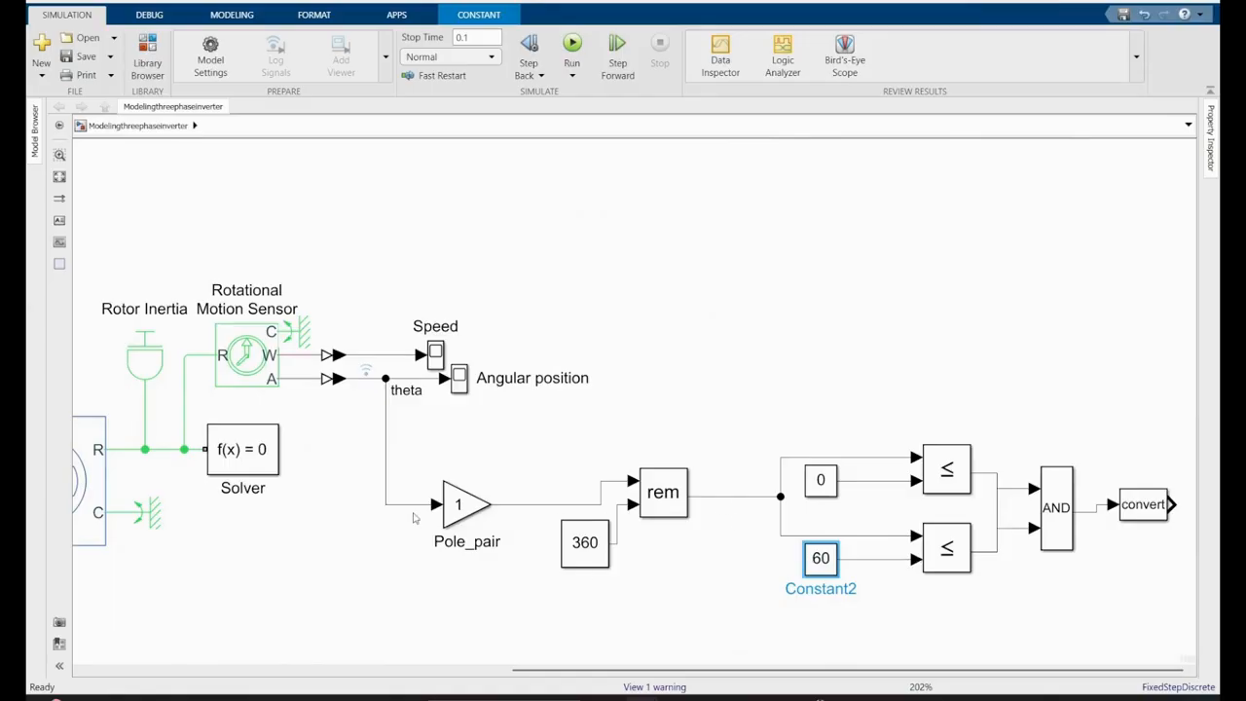
- Copy the Pole_pair gain onto the conversion block's output and duplicate the whole comparison chain, including that gain, below the original
left_click_drag(457, 507, 1203, 516)
left_click_drag(638, 417, 1183, 608)
left_click_drag(770, 547, 786, 664)
left_click_drag(787, 582, 794, 693)
left_click_drag(1196, 330, 1196, 522)
scroll(969, 434, "down", 2)
left_click_drag(822, 562, 825, 332)
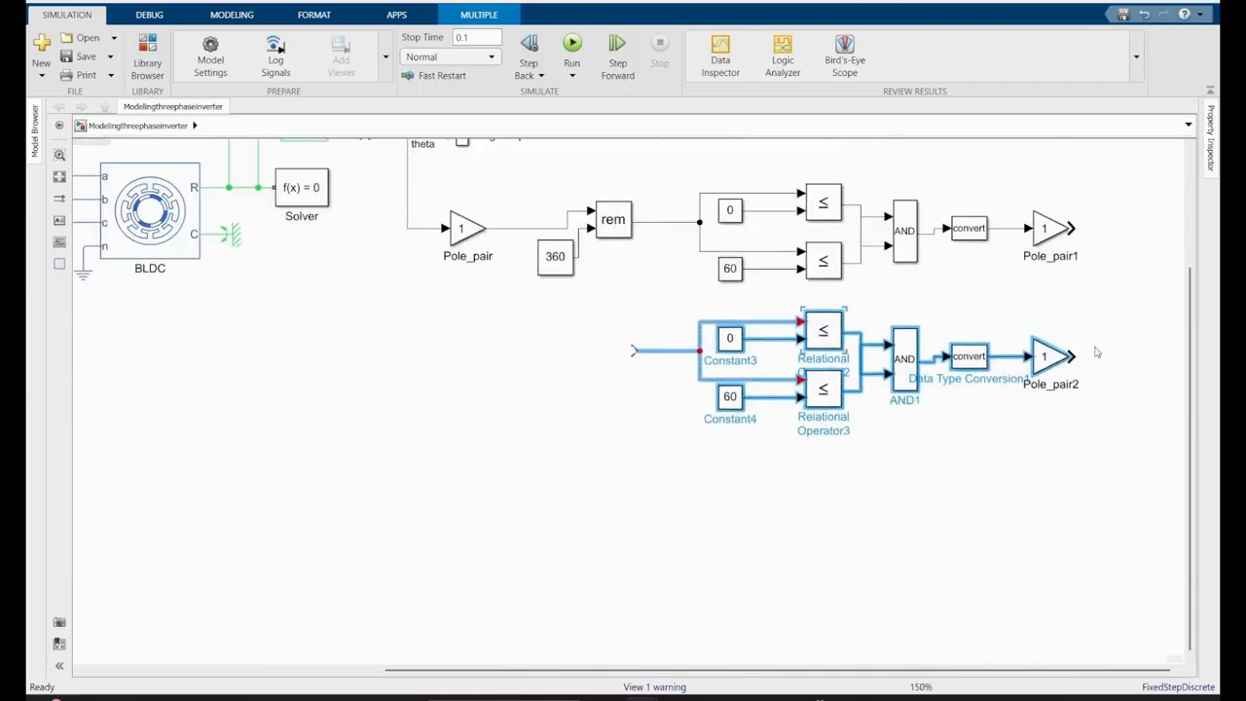
- Move the sector wheel picture and the sector condition table picture above the comparison chains
left_click(59, 178)
left_click_drag(404, 319, 1142, 317)
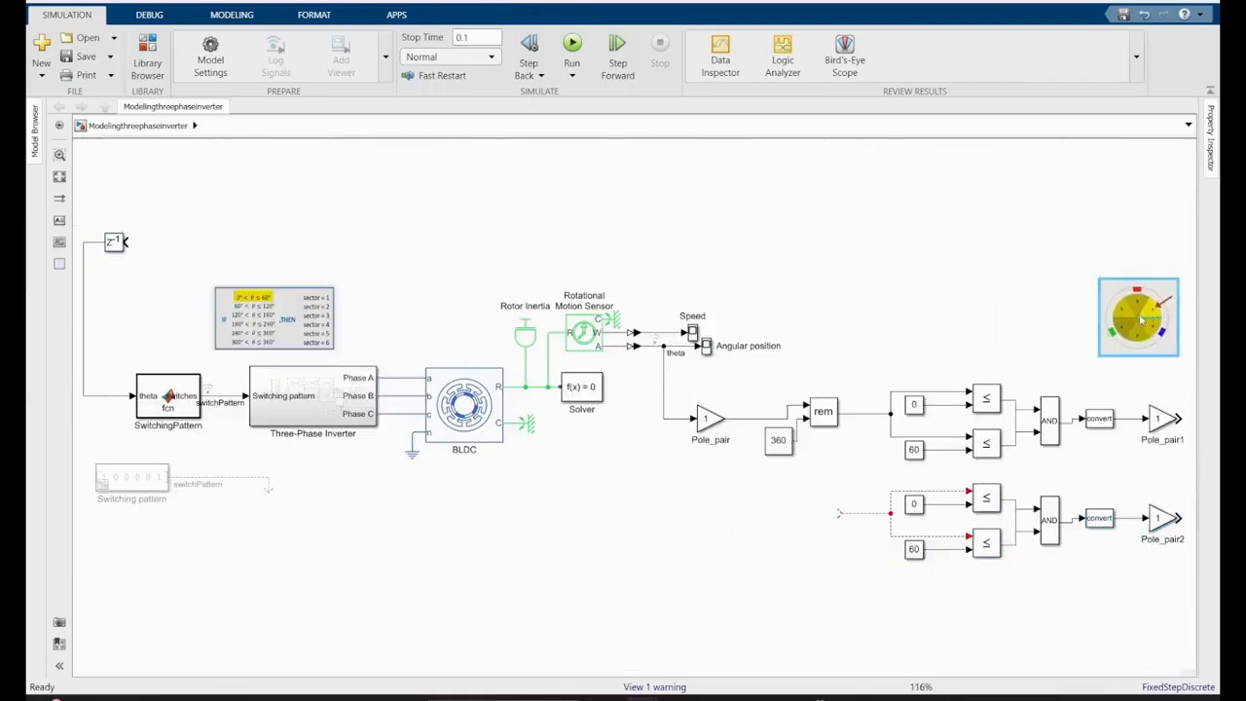
left_click_drag(273, 313, 886, 304)
scroll(1155, 478, "up", 4)
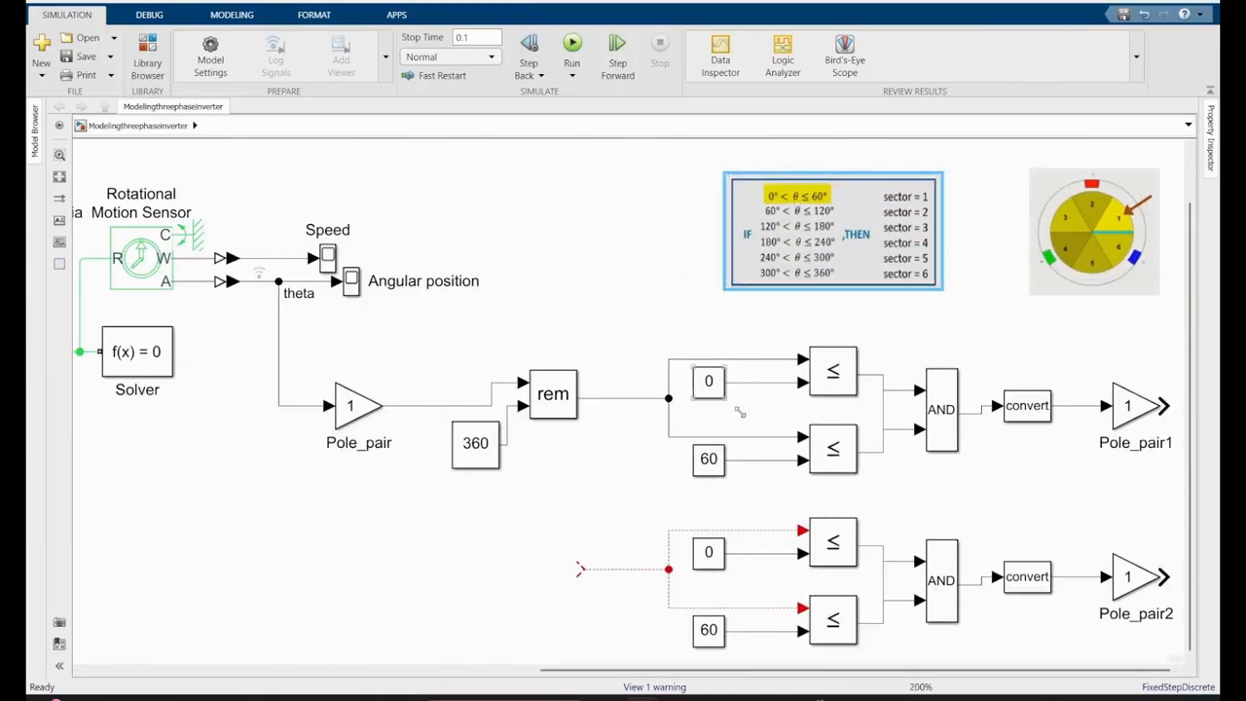
left_click(787, 193)
- Set the second chain's constants to 60 and 120 and connect its open input to the rem output
double_click(709, 552)
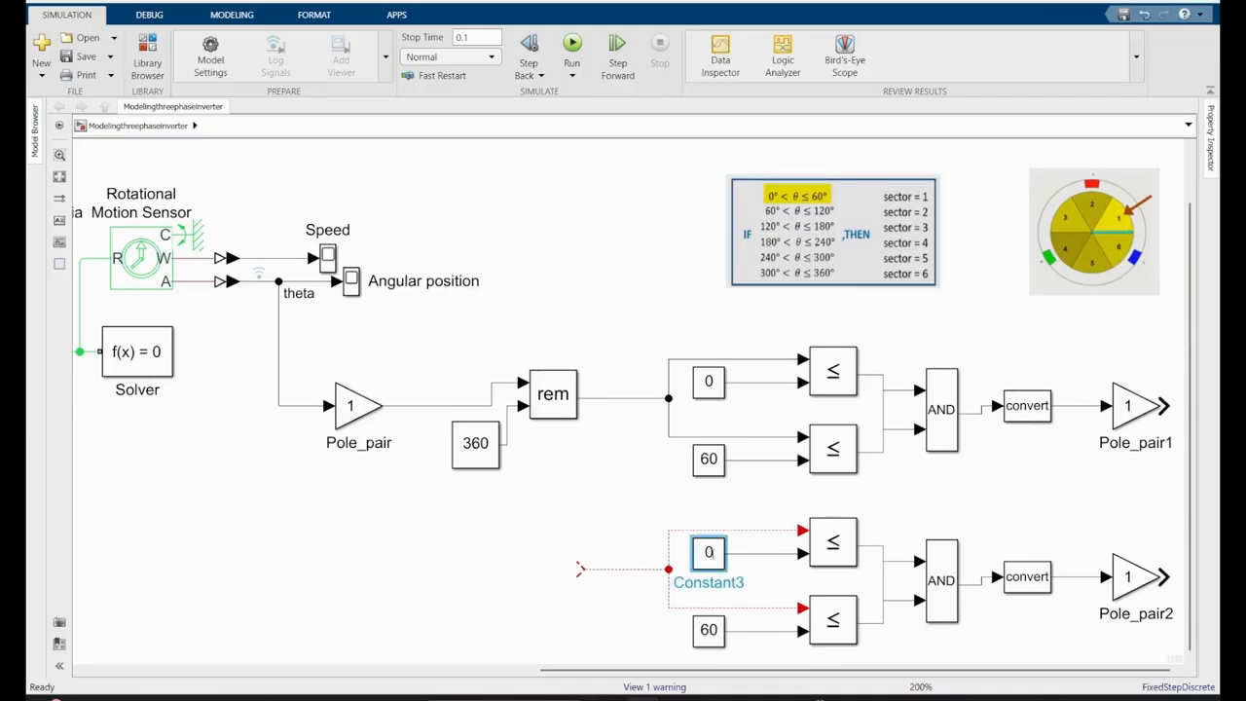
type("60")
left_click(880, 675)
double_click(709, 630)
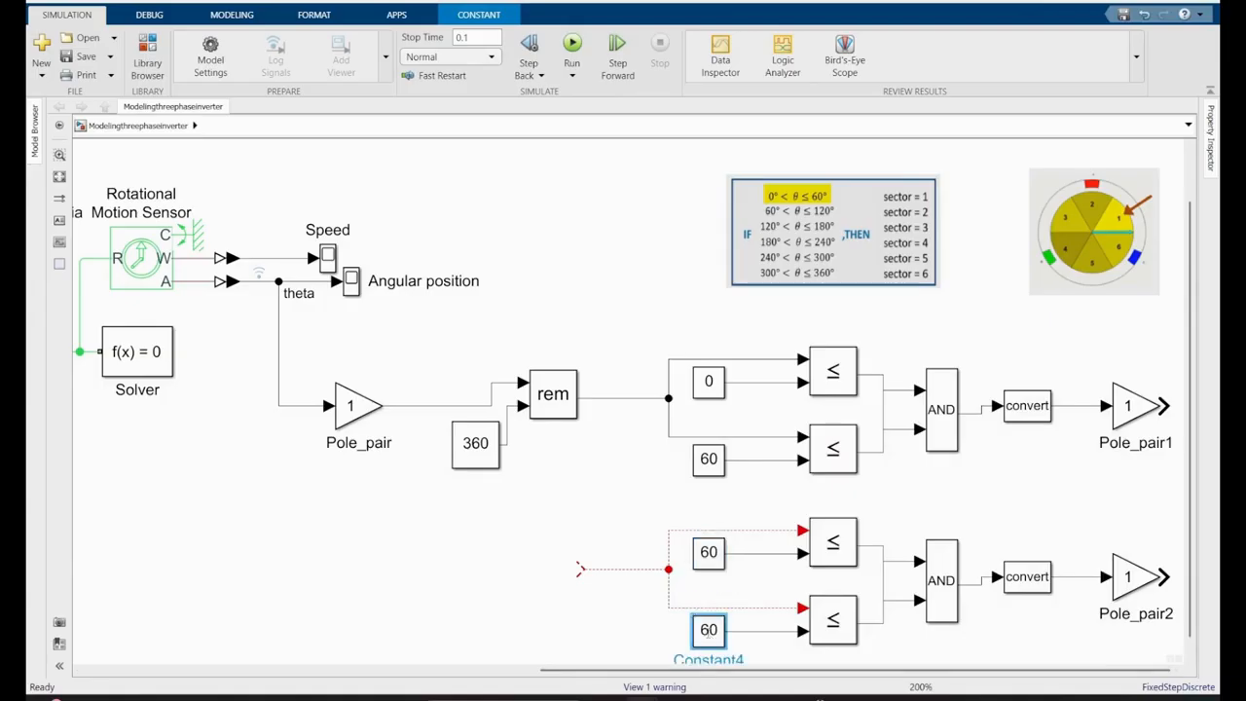
type("120")
left_click(893, 677)
left_click_drag(583, 569, 598, 398)
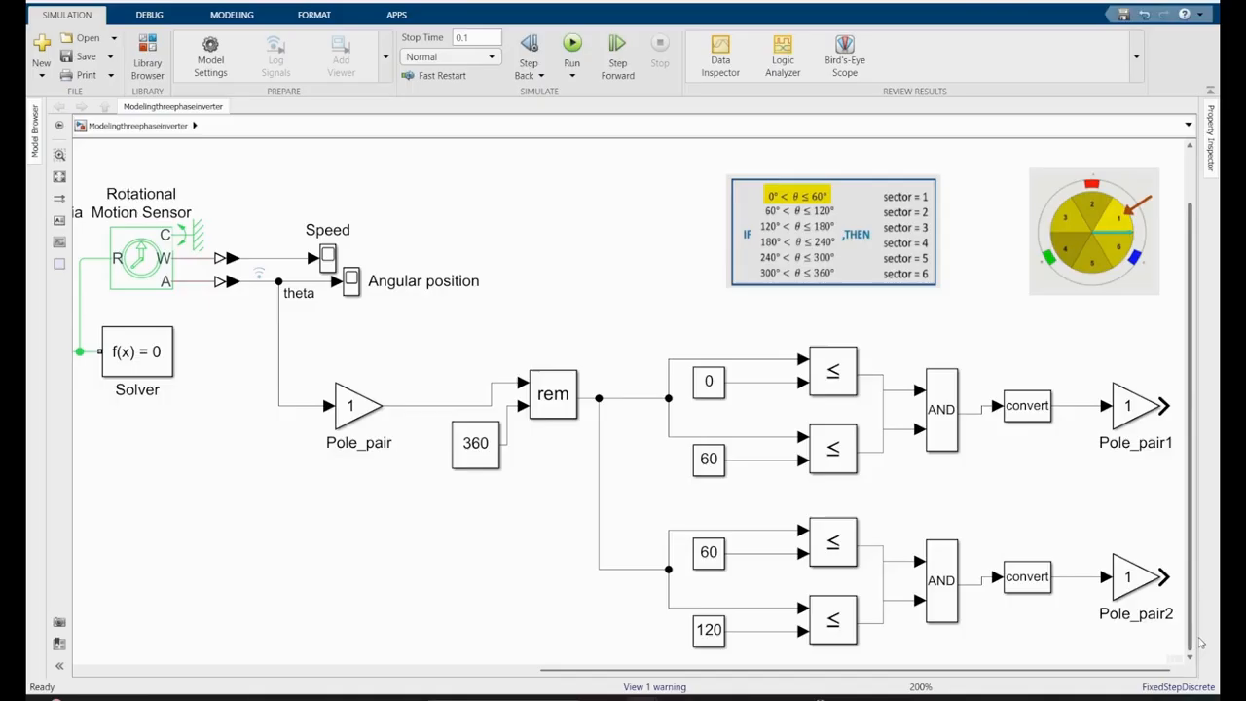
- Duplicate both comparison chains below the existing ones and connect the copies to the rem signal branch
left_click_drag(1163, 337, 658, 668)
left_click_drag(850, 556, 835, 620)
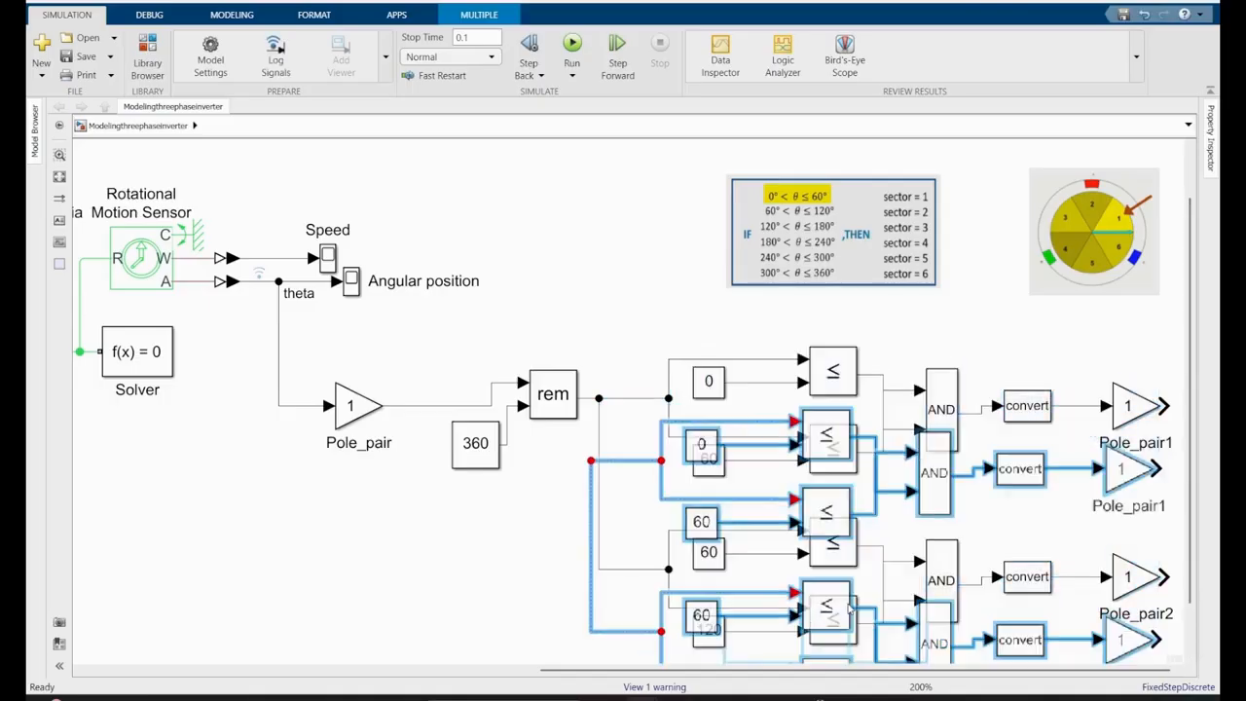
left_click_drag(1191, 487, 1191, 557)
left_click_drag(943, 553, 952, 638)
left_click(616, 594)
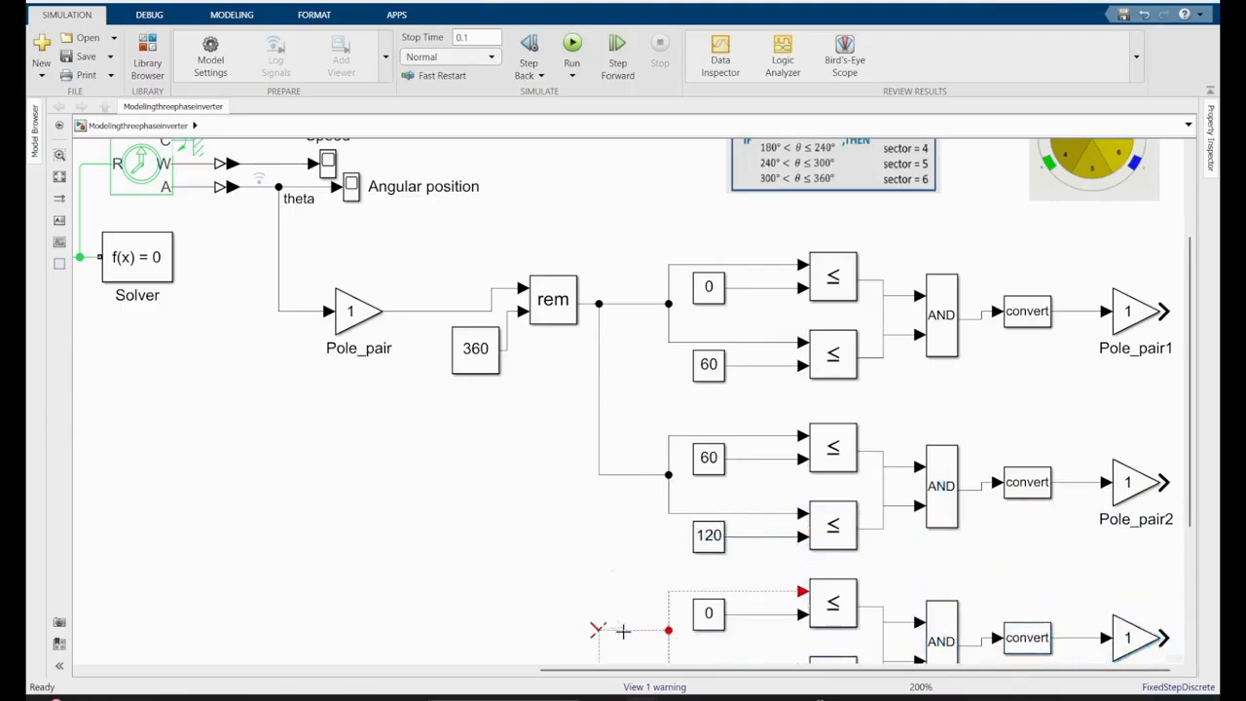
left_click_drag(600, 475, 599, 630)
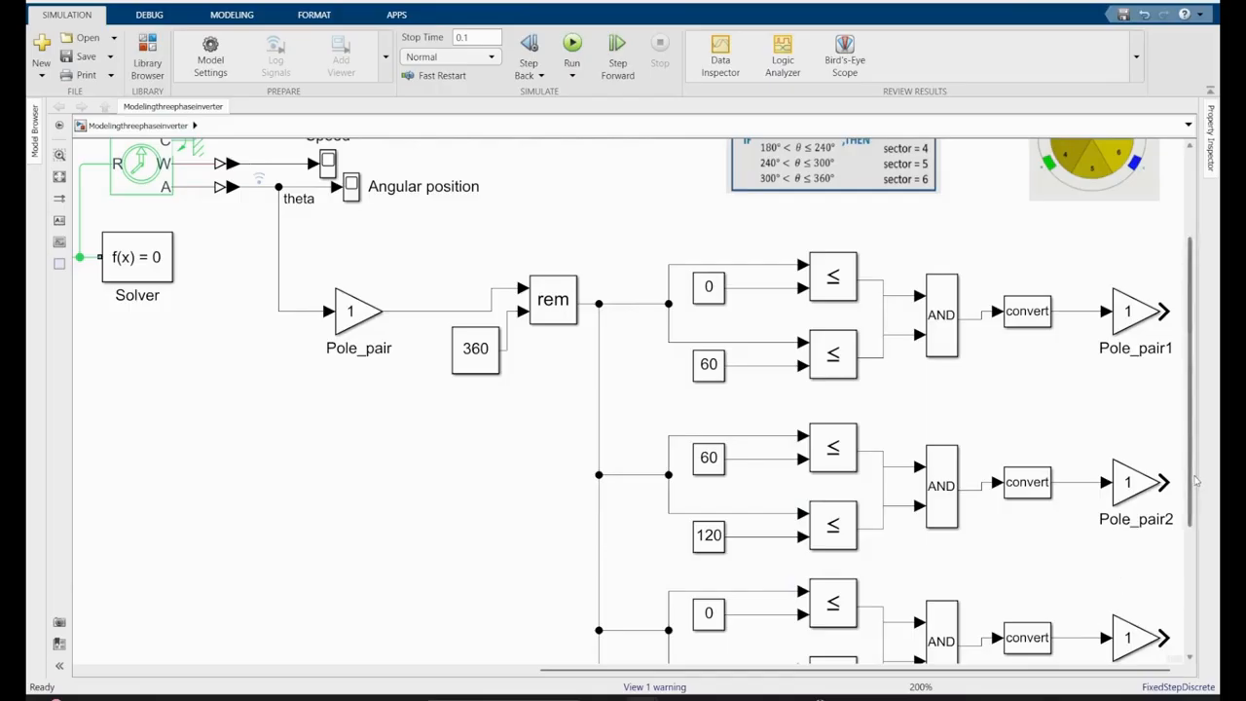
- Move the sector condition table picture down beside the newly copied chains
left_click_drag(1193, 479, 1193, 501)
left_click_drag(828, 148, 438, 588)
left_click_drag(1193, 499, 1193, 596)
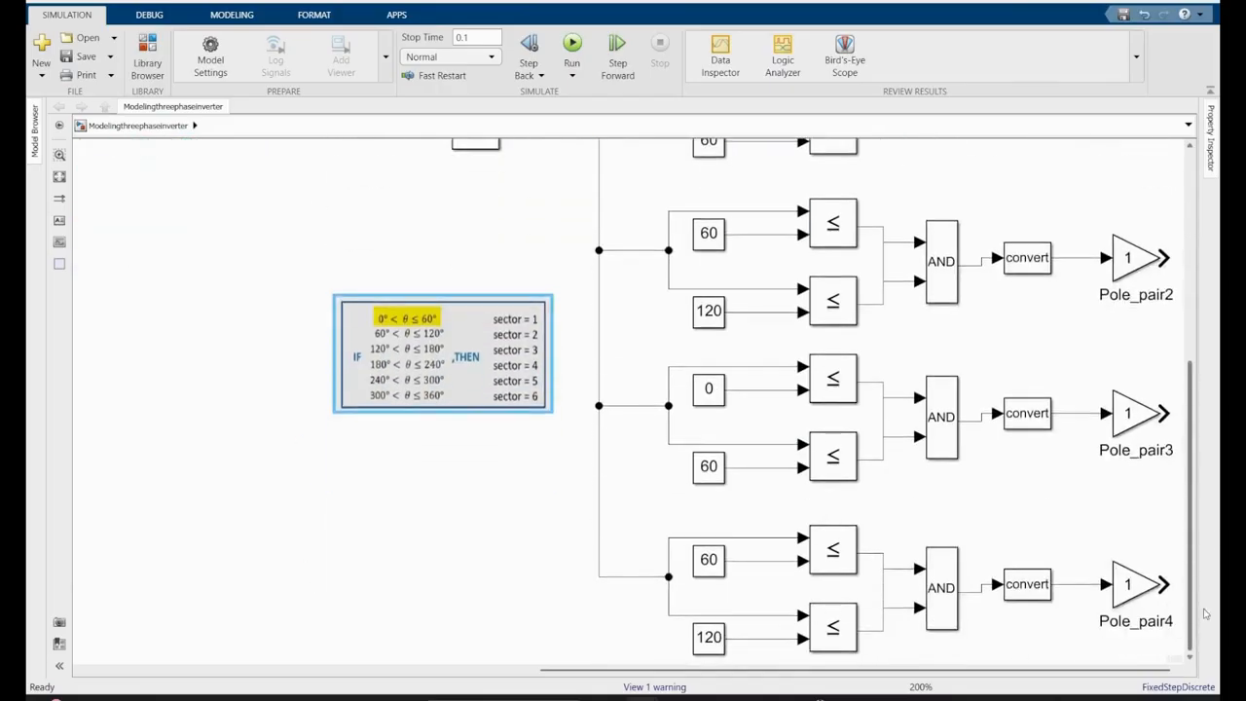
- Set the third chain's lower and upper limit constants to 120 and 180
double_click(709, 389)
type("120")
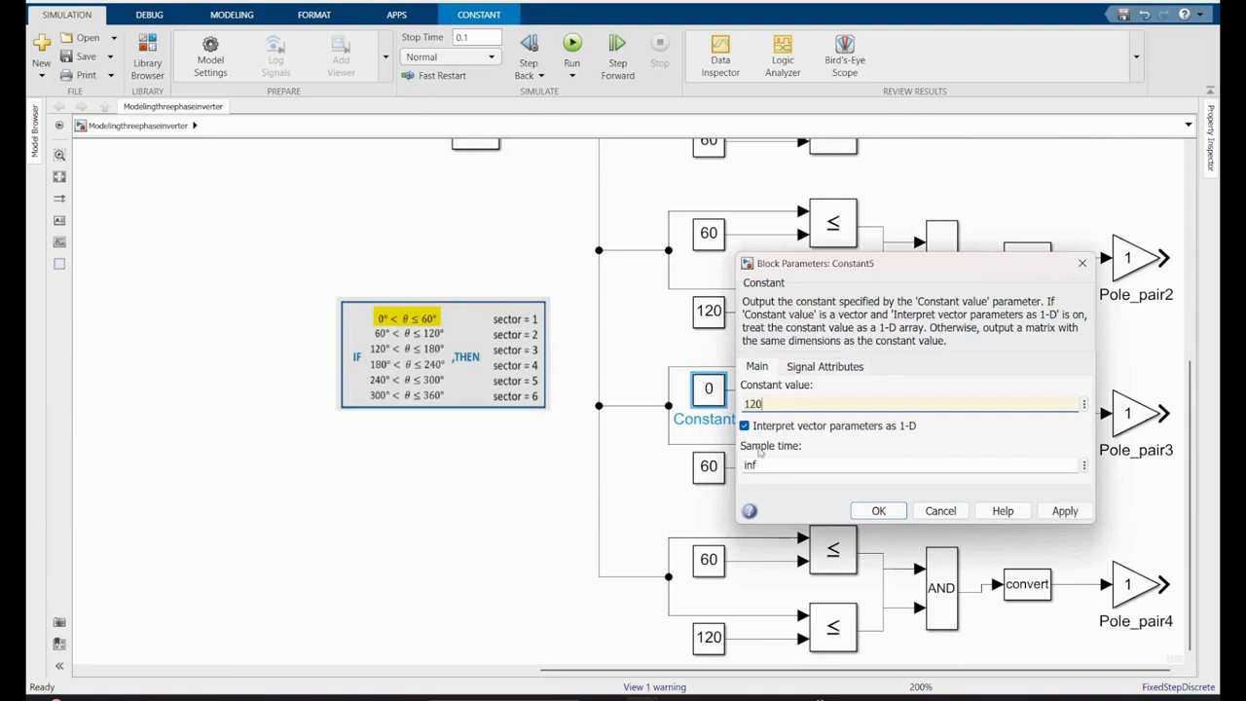
left_click(879, 510)
double_click(709, 466)
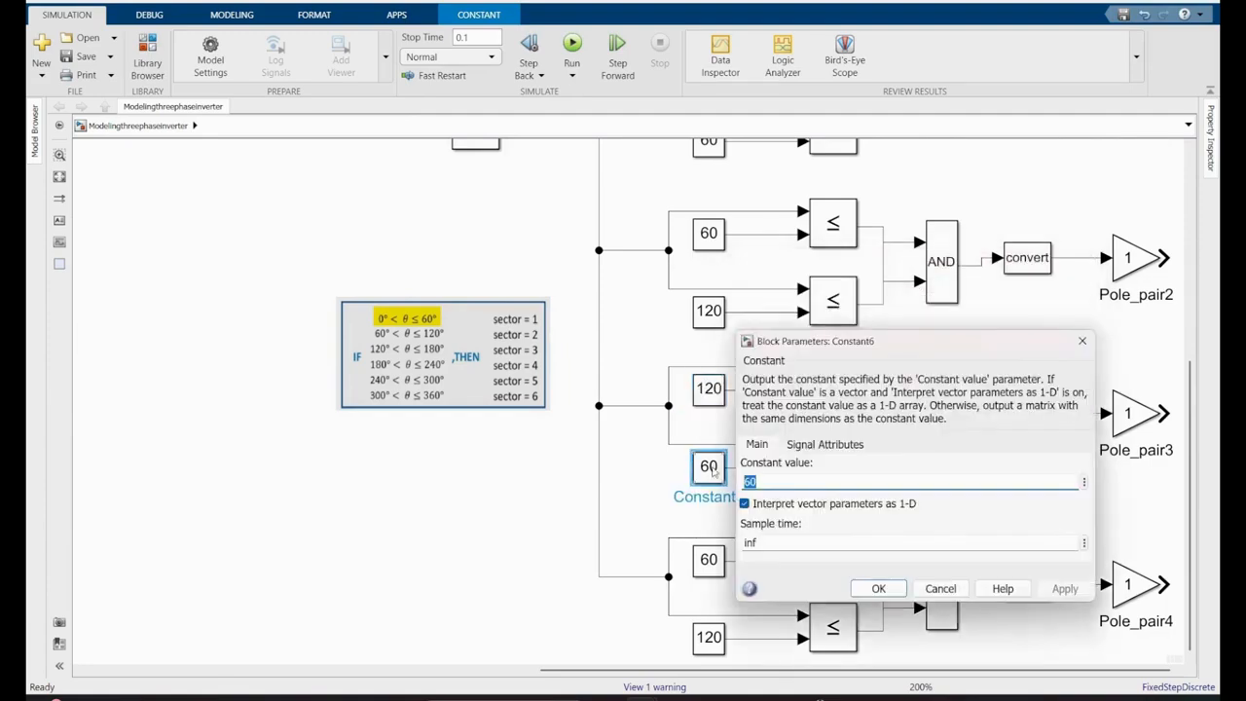
type("18")
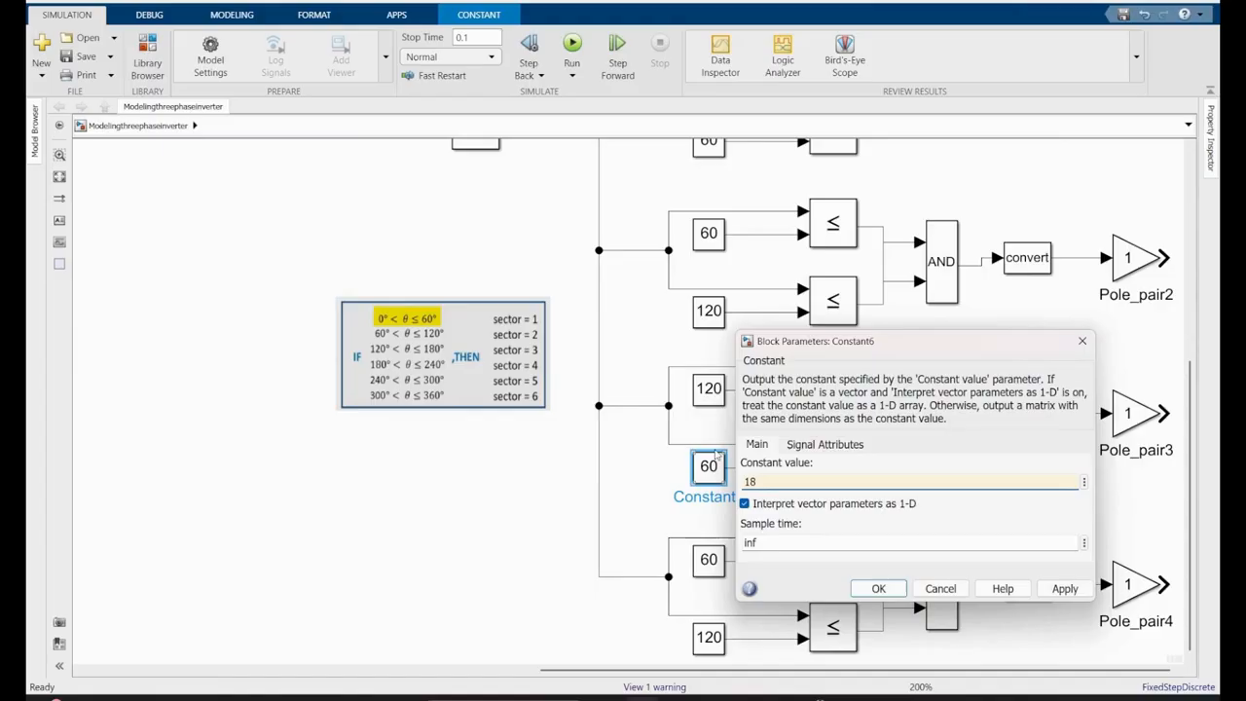
left_click(865, 591)
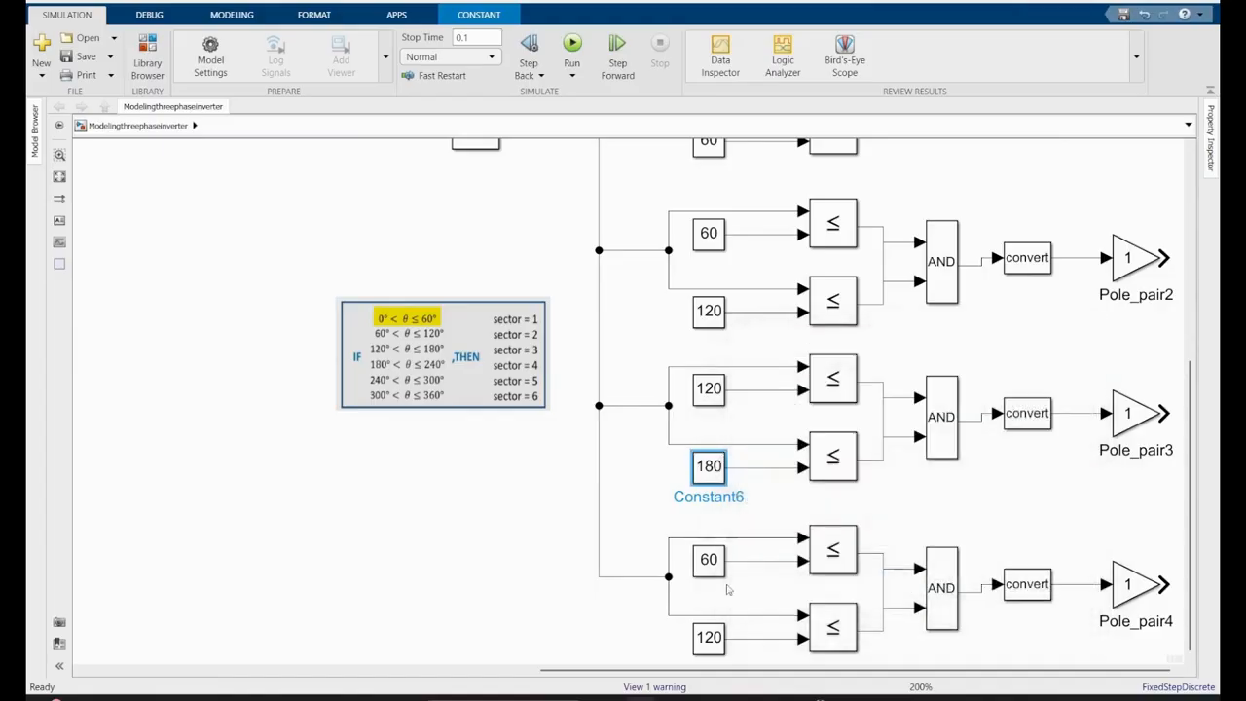
- Set the fourth chain's lower and upper limit constants to 180 and 240
double_click(711, 563)
type("180")
left_click(878, 677)
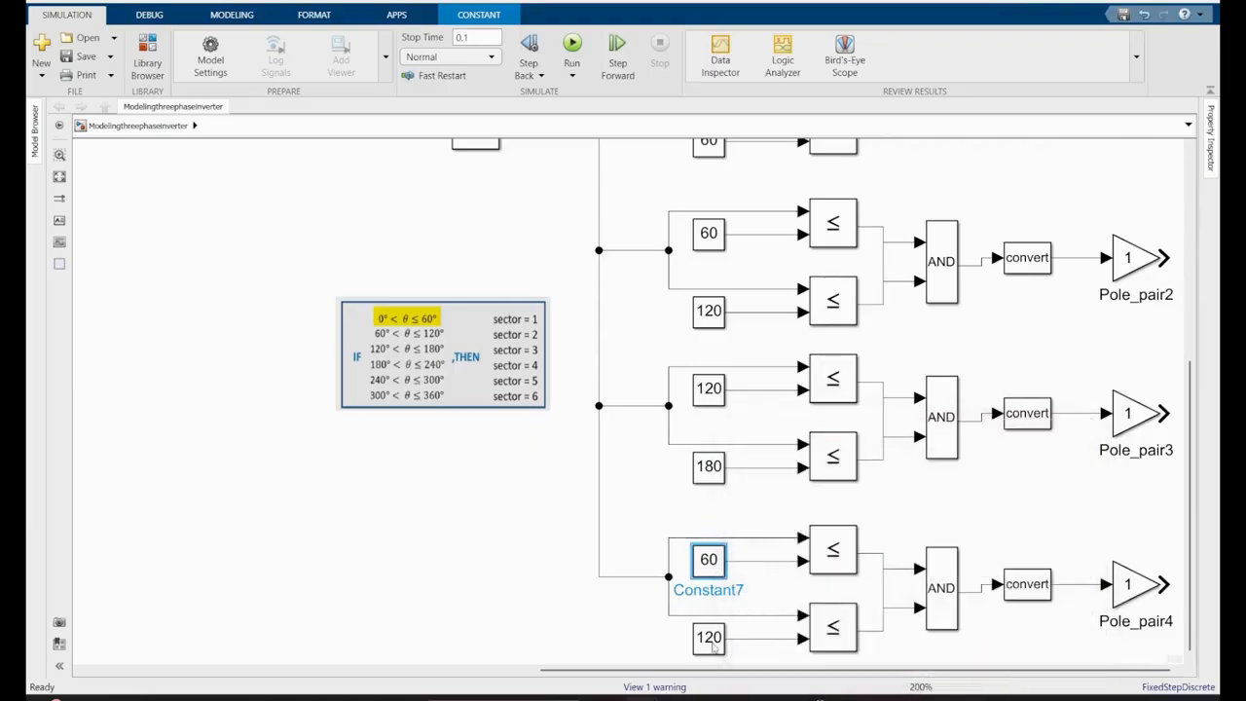
double_click(709, 637)
type("240")
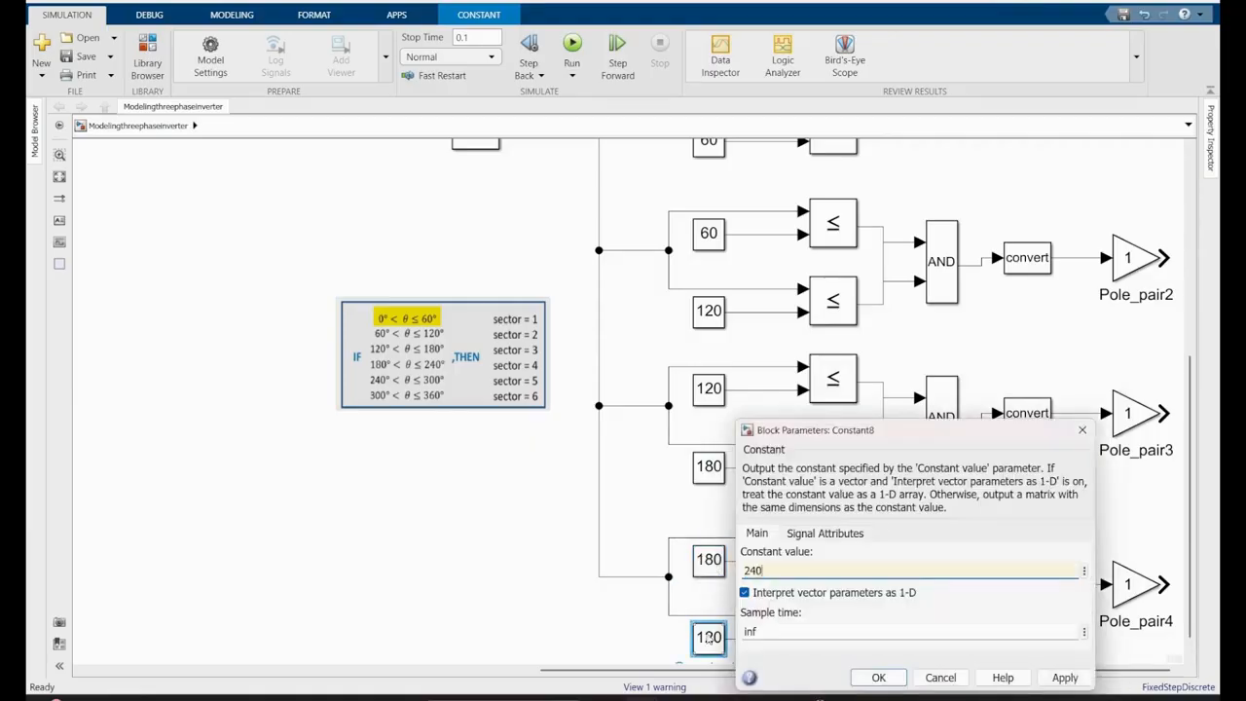
left_click(879, 678)
- Copy the third and fourth comparison chains and place the copies below the fourth chain
scroll(662, 351, "down", 1)
left_click_drag(653, 330, 1167, 639)
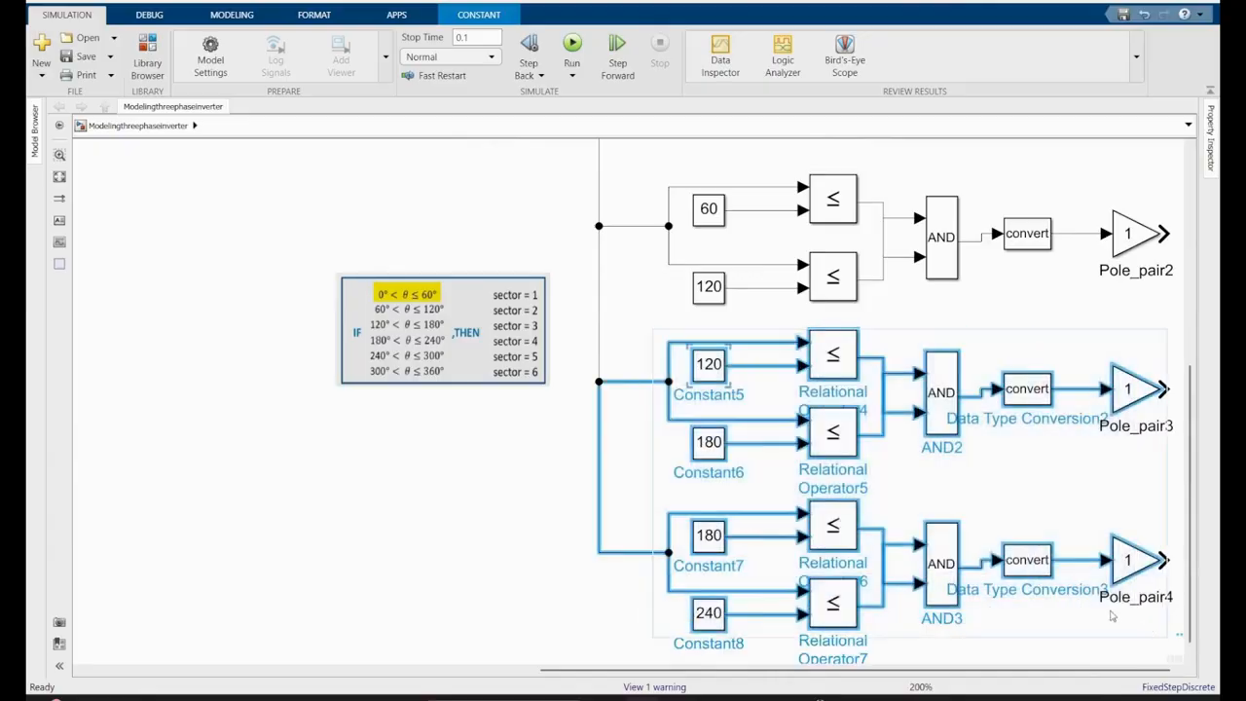
key("ctrl+c")
key("ctrl+v")
key("Down")
key("Down")
key("Down")
key("Down")
key("Down")
key("Down")
key("Down")
key("Down")
key("Down")
key("Down")
key("Down")
key("Down")
key("Down")
key("Down")
key("Down")
key("Down")
key("Down")
key("Down")
key("Down")
key("Down")
left_click_drag(1188, 406, 1187, 462)
left_click_drag(943, 471, 975, 449)
- Connect the two new chains to the rem signal branch and align their feed line with the existing vertical line
left_click(606, 303)
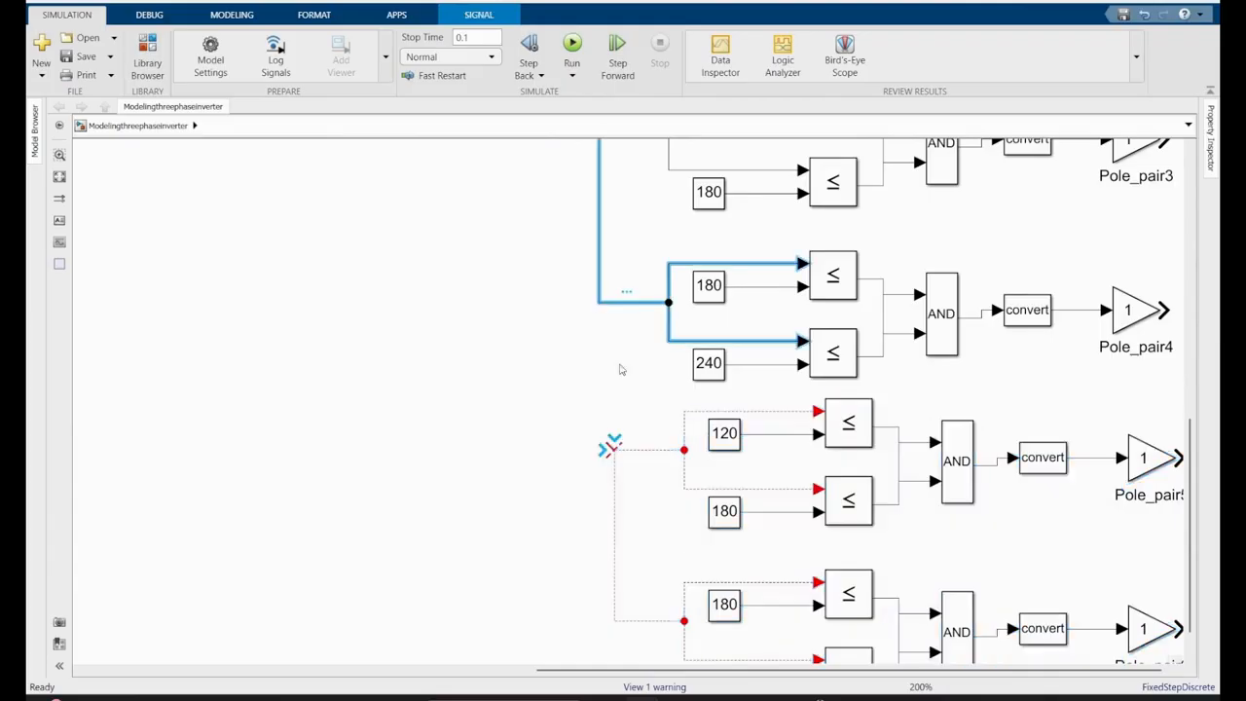
left_click(614, 449)
left_click(617, 450)
left_click(614, 470)
left_click(614, 450)
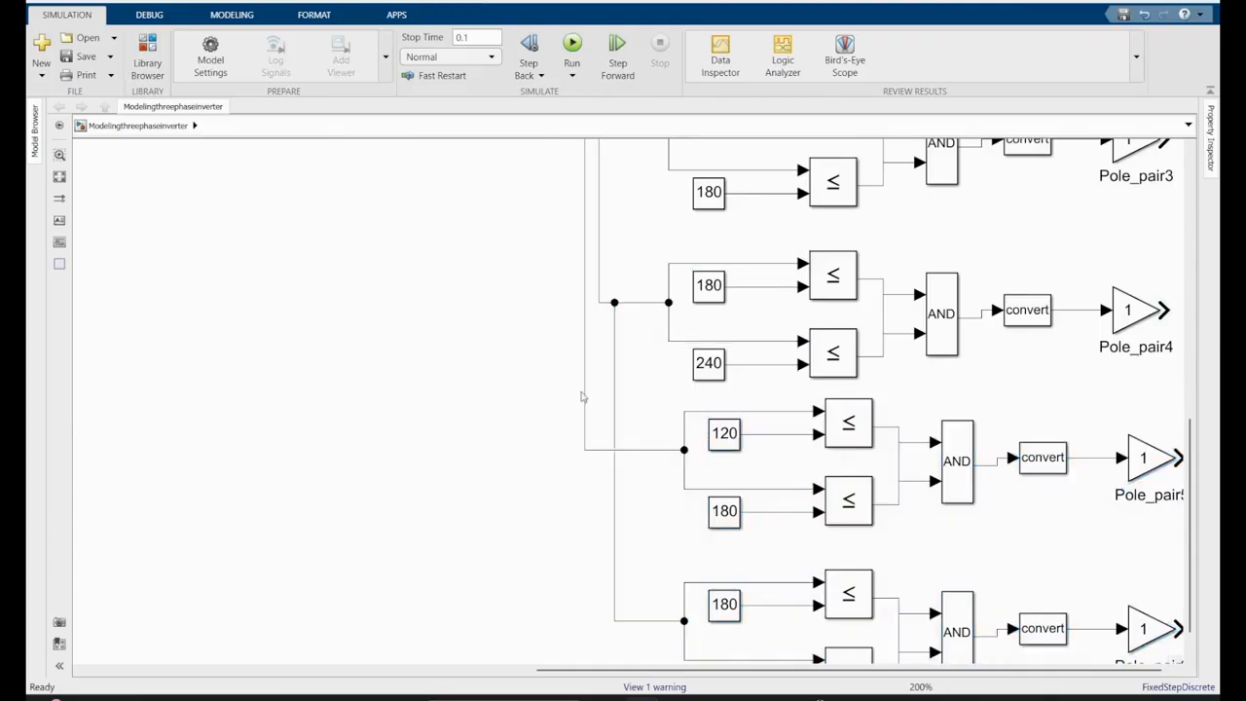
left_click_drag(585, 398, 598, 440)
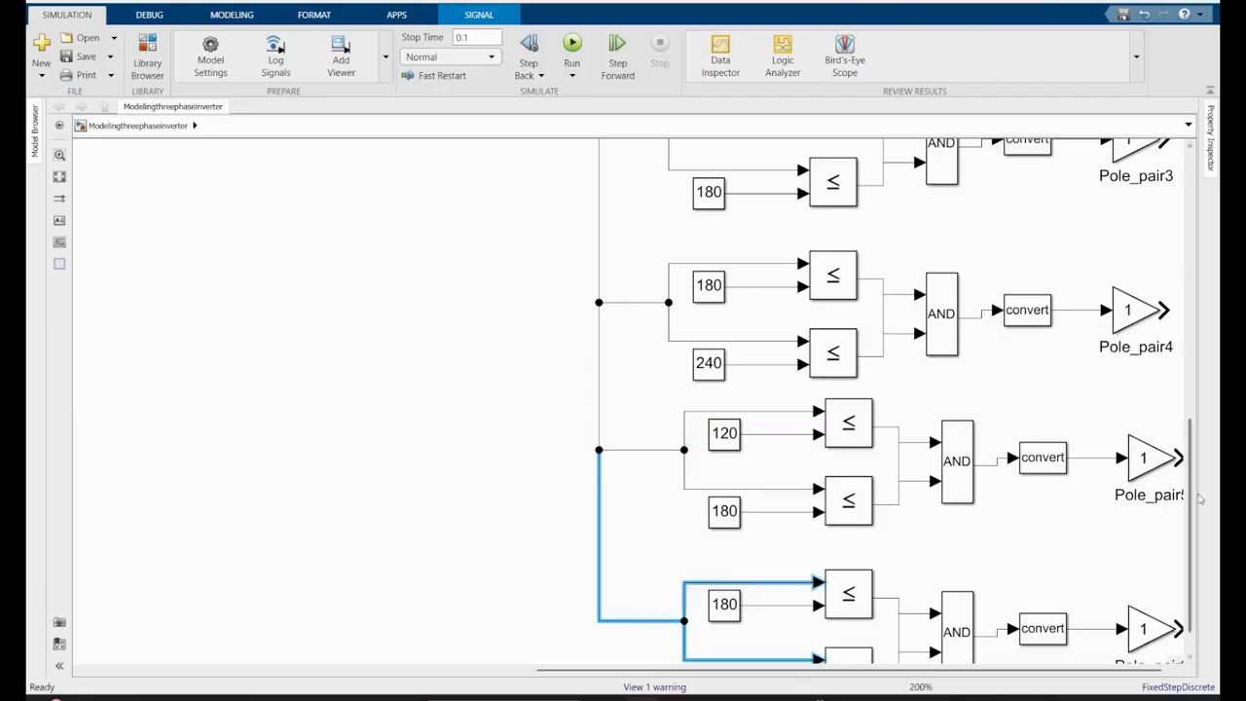
- Move the condition table picture beside the new chains and set the fifth chain's constants to 240 and 300
scroll(1192, 457, "up", 5)
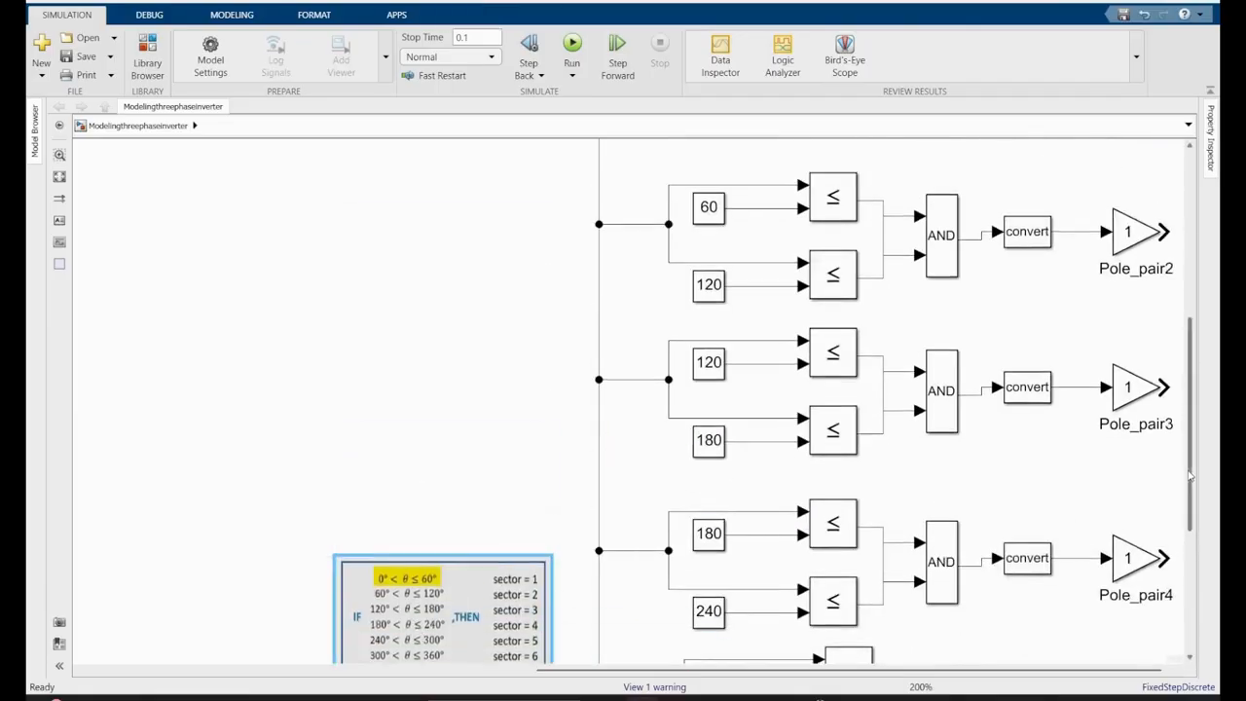
scroll(1190, 474, "down", 5)
double_click(724, 394)
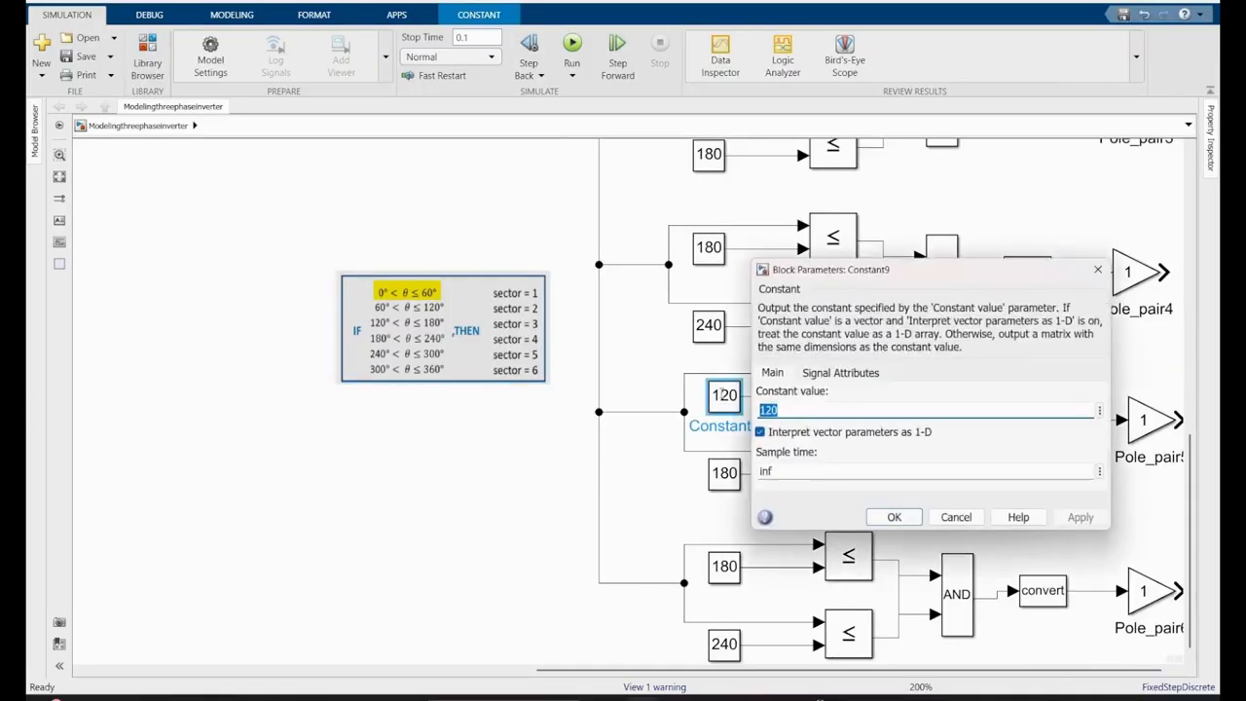
type("240")
left_click(895, 517)
double_click(725, 472)
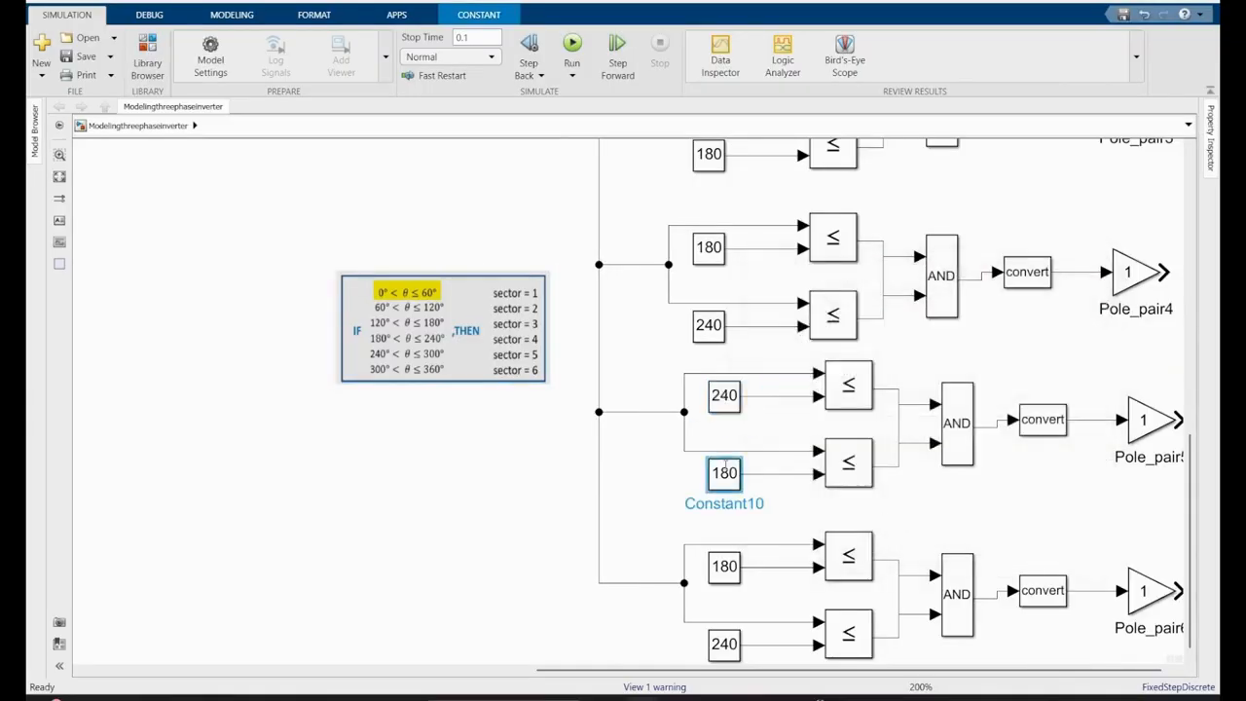
type("3")
left_click(903, 589)
- Set the sixth chain's lower and upper limit constants to 300 and 360
double_click(725, 565)
type("300")
key("Return")
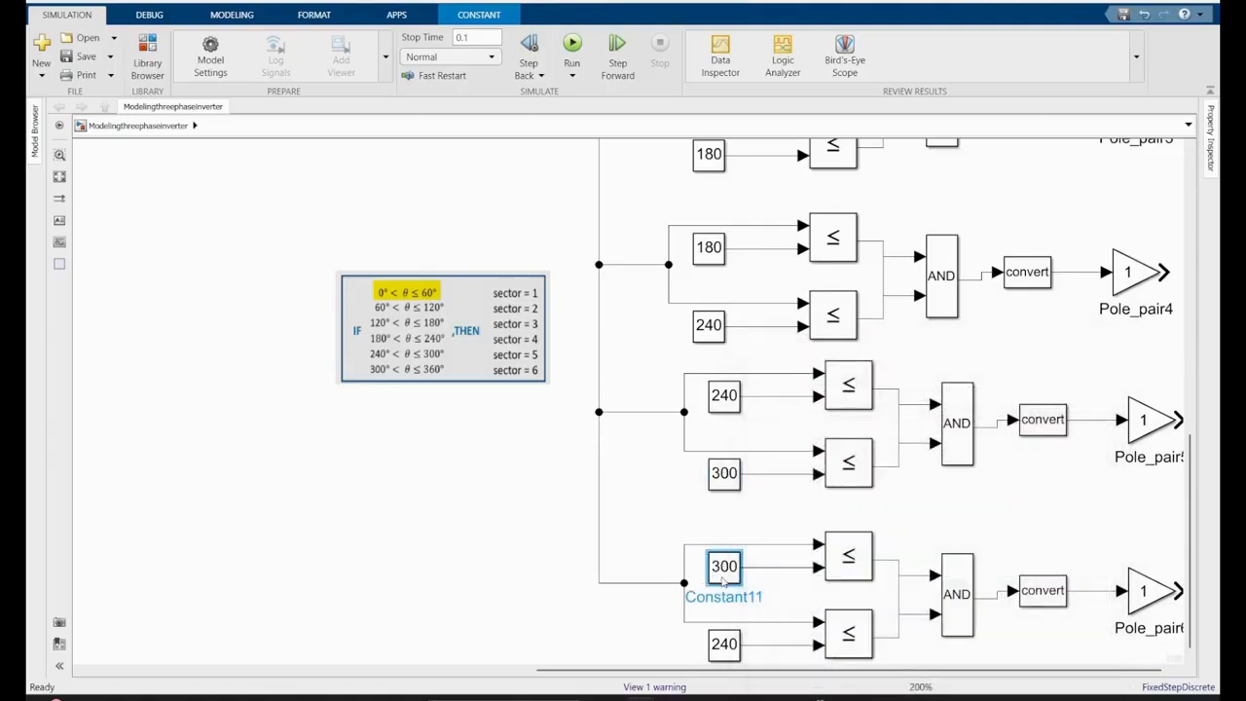
double_click(728, 645)
type("360")
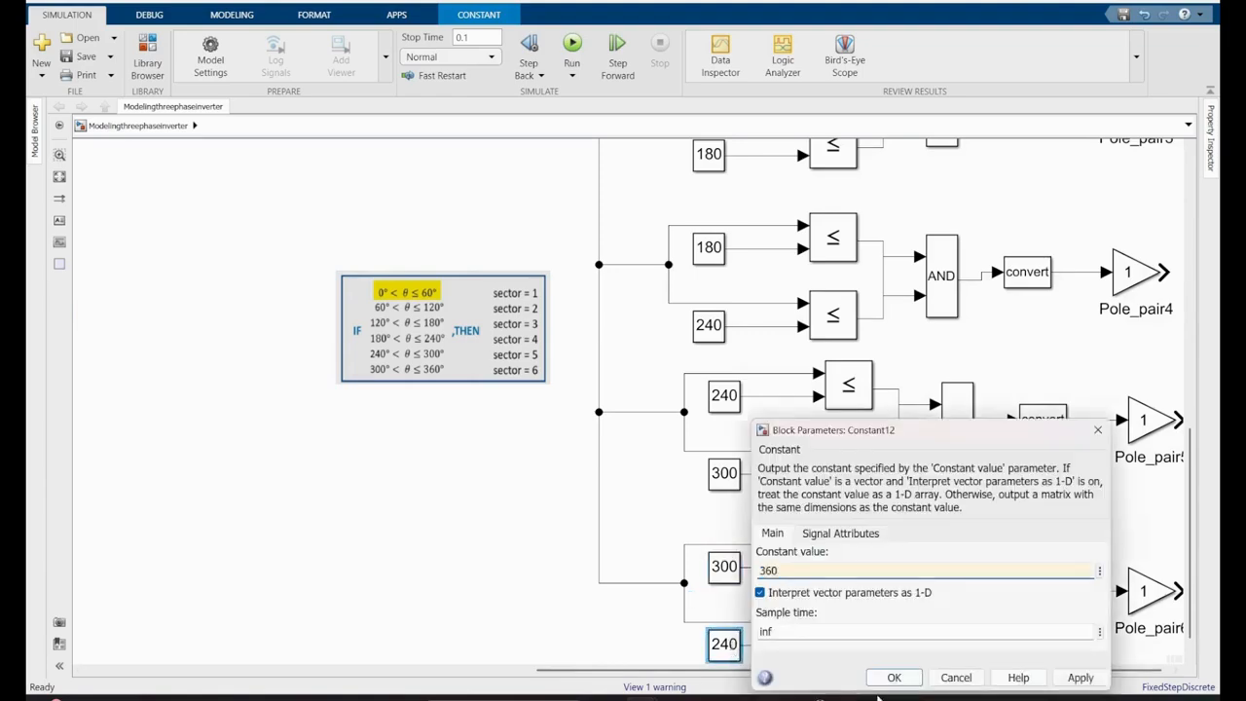
left_click(890, 681)
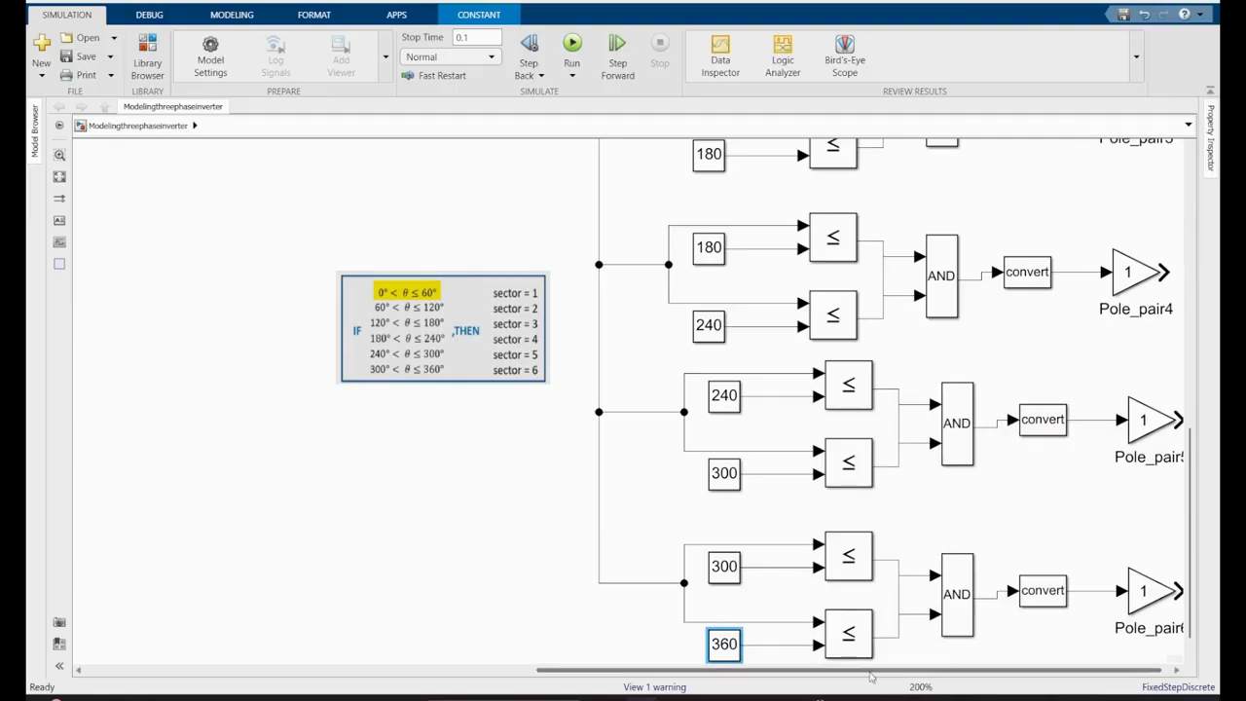
- Rename the first chain's output gain block as Sector_1
left_click_drag(869, 672, 1057, 673)
scroll(1157, 508, "down", 1)
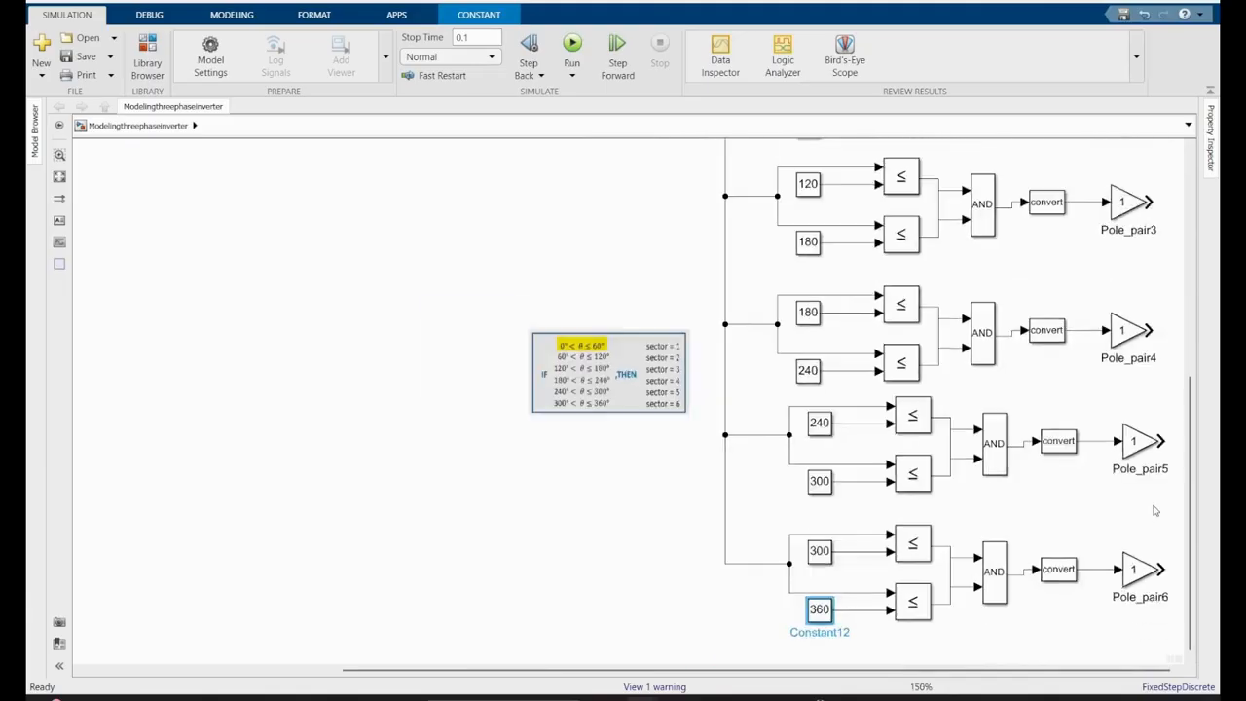
left_click(1052, 573)
left_click_drag(1193, 458, 1208, 283)
double_click(1138, 322)
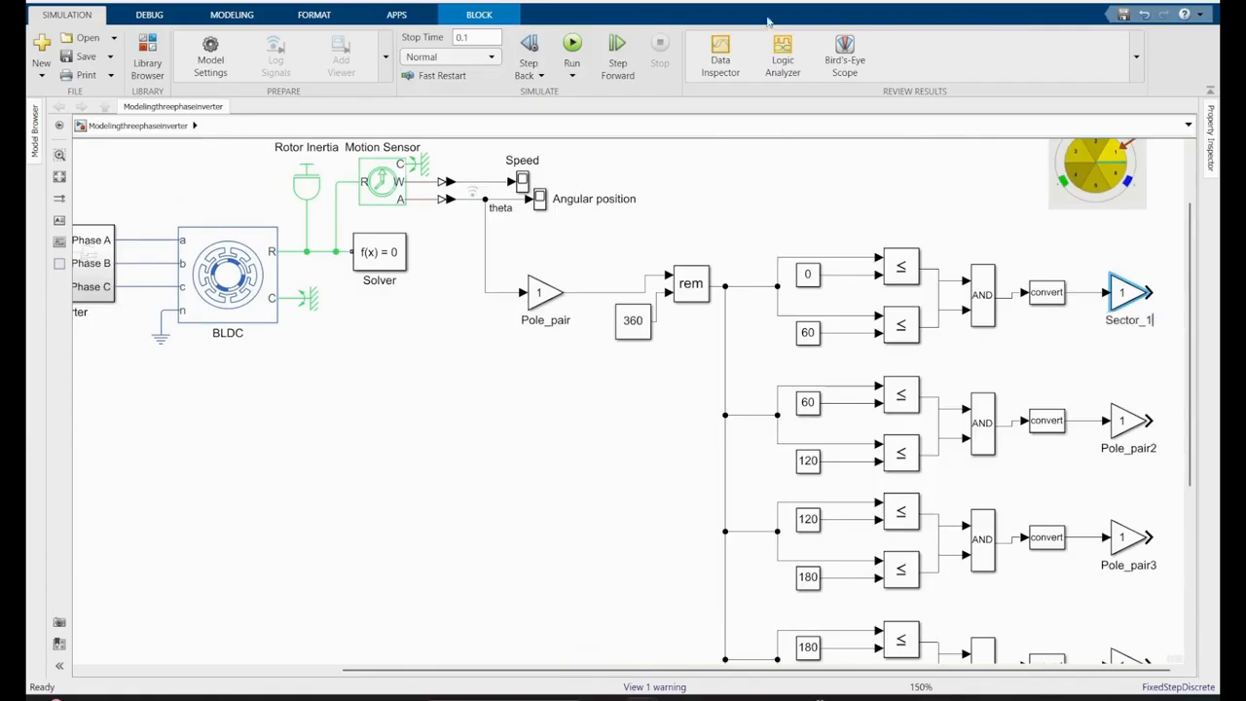
- Delete the output gains of the other chains and replace them with copies of the Sector_1 gain
left_click_drag(1161, 363, 1137, 649)
key("Delete")
left_click_drag(1192, 489, 1192, 290)
left_click_drag(1121, 350, 1123, 648)
left_click_drag(1192, 436, 1192, 535)
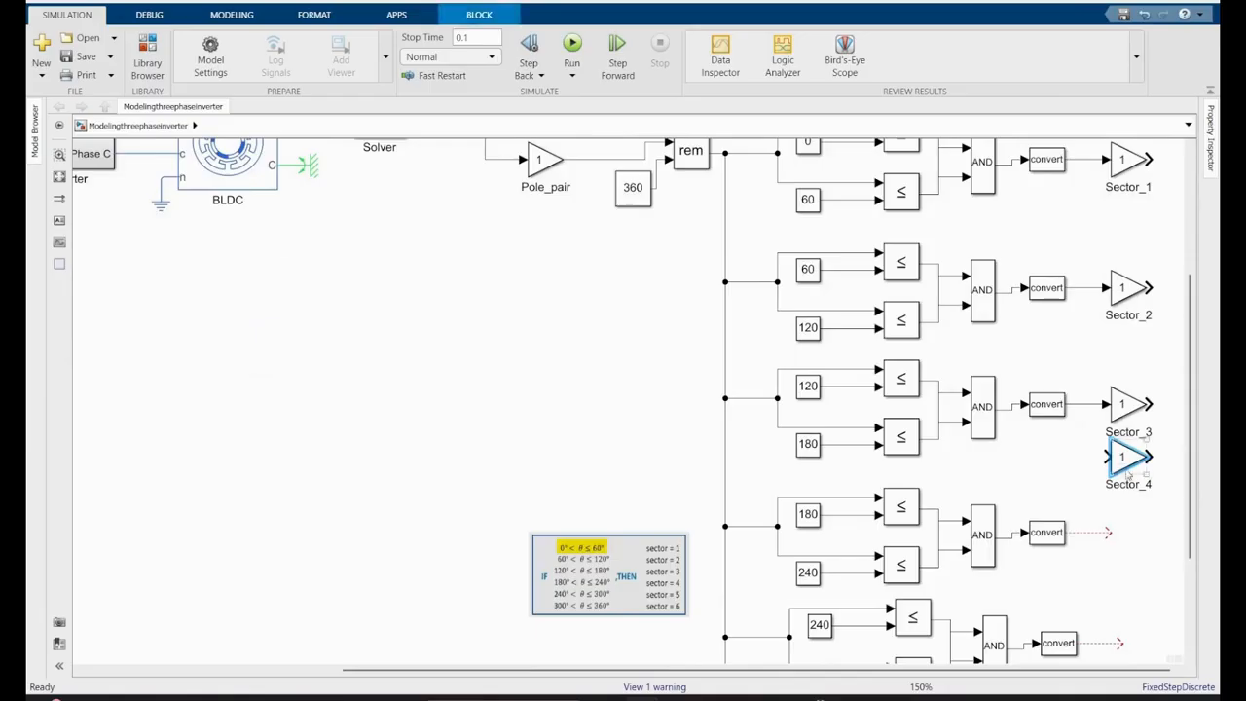
left_click_drag(1125, 462, 1126, 537)
left_click_drag(1126, 537, 1131, 575)
- Set the gain of the fifth chain's output block to 6 and the Sector_4 gain to 5
double_click(1145, 645)
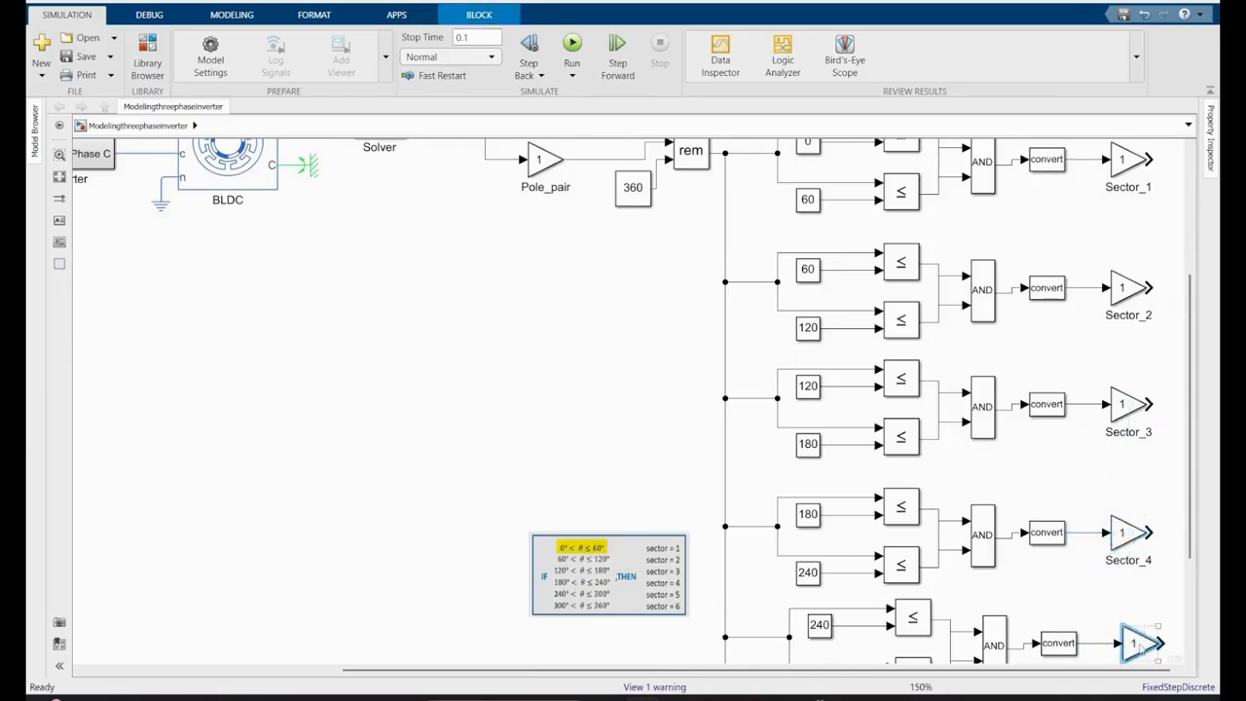
type("6")
left_click(916, 680)
double_click(1124, 532)
type("5")
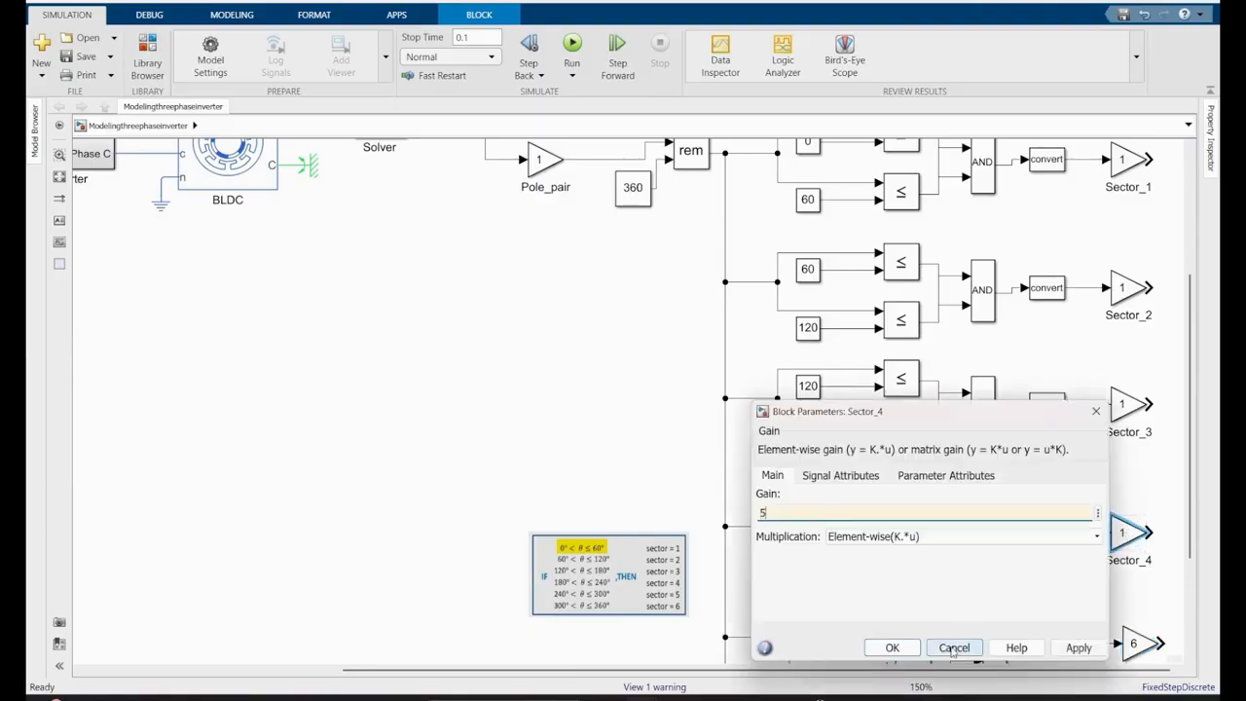
left_click(890, 647)
- Set the Sector_3 gain to 4 and the Sector_2 gain to 3
double_click(1125, 403)
type("4")
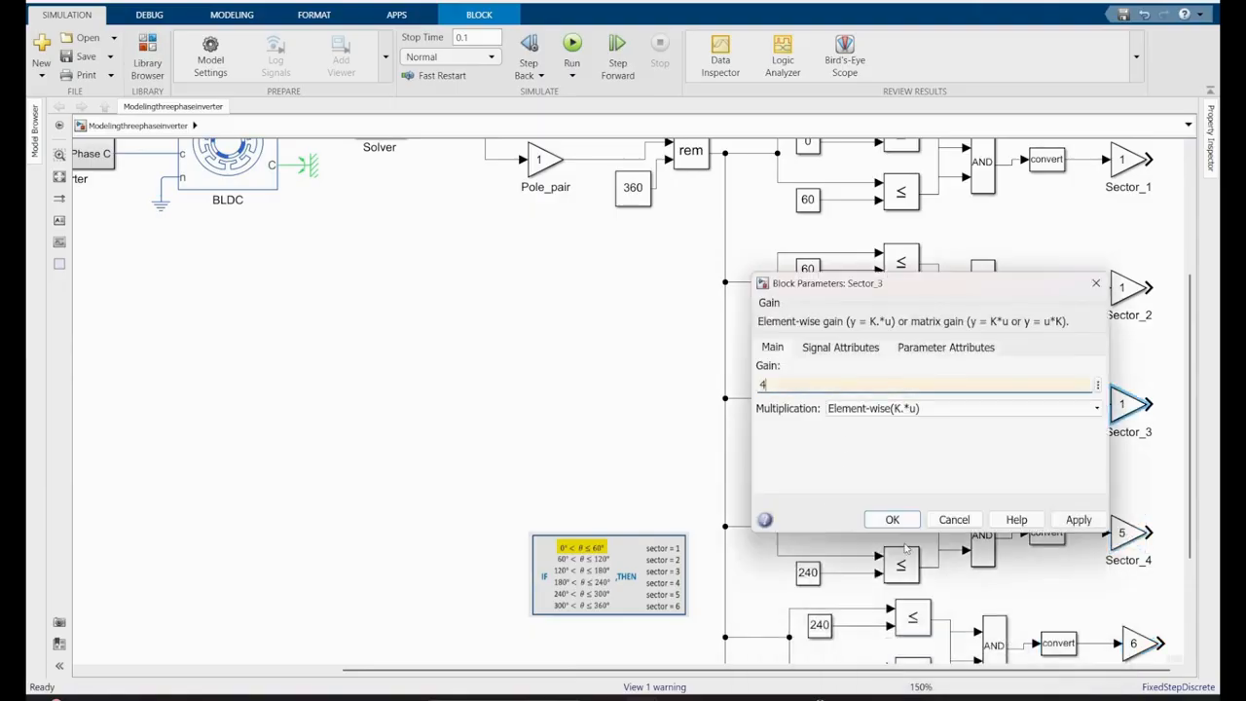
left_click(885, 517)
double_click(1128, 292)
type("3")
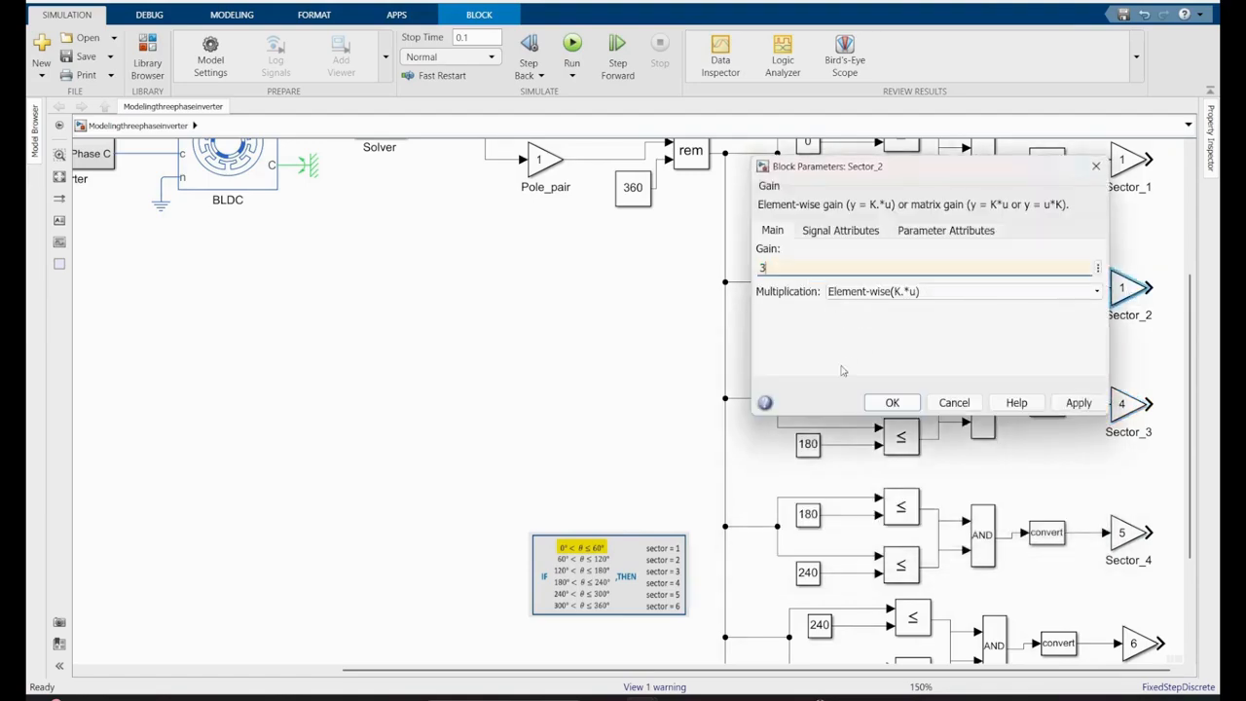
left_click(890, 400)
scroll(1135, 418, "down", 4)
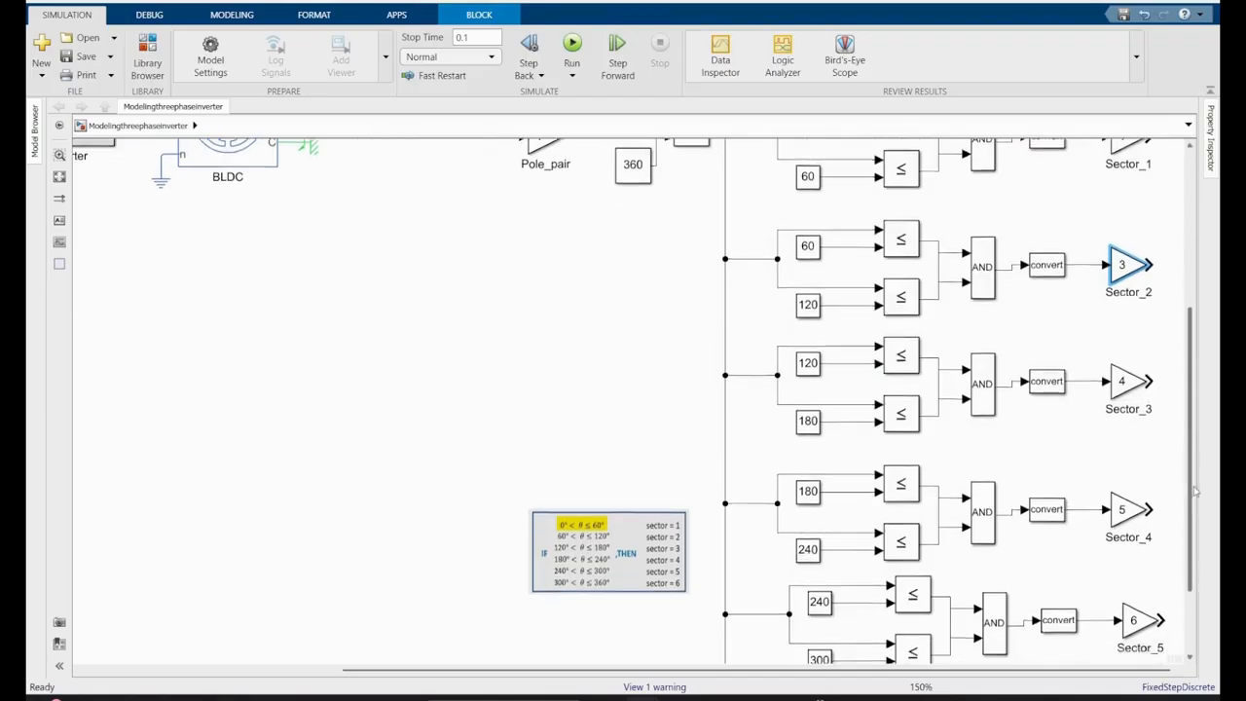
- Copy the Sector_5 gain to the sixth chain's output and set the Sector_5 gain to 5
left_click_drag(1140, 478, 1139, 602)
double_click(1139, 474)
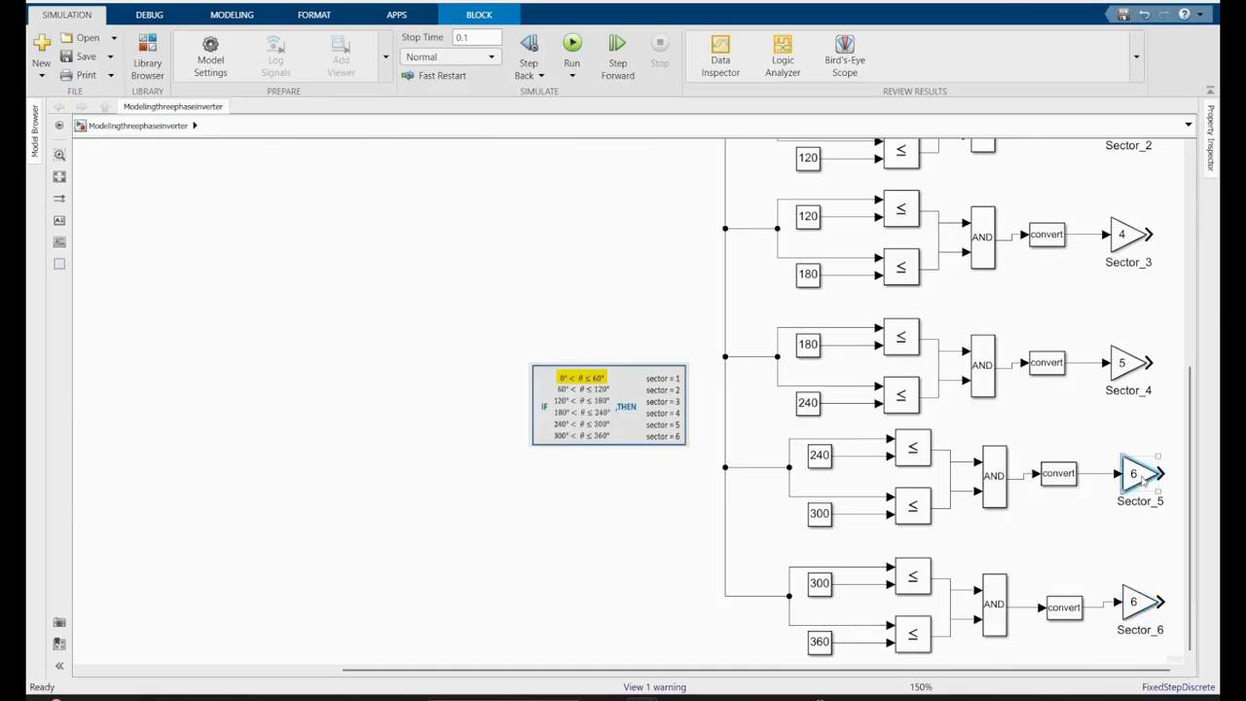
type("5")
left_click(904, 589)
- Set the Sector_4 gain to 4 and the Sector_3 gain to 3
double_click(1129, 363)
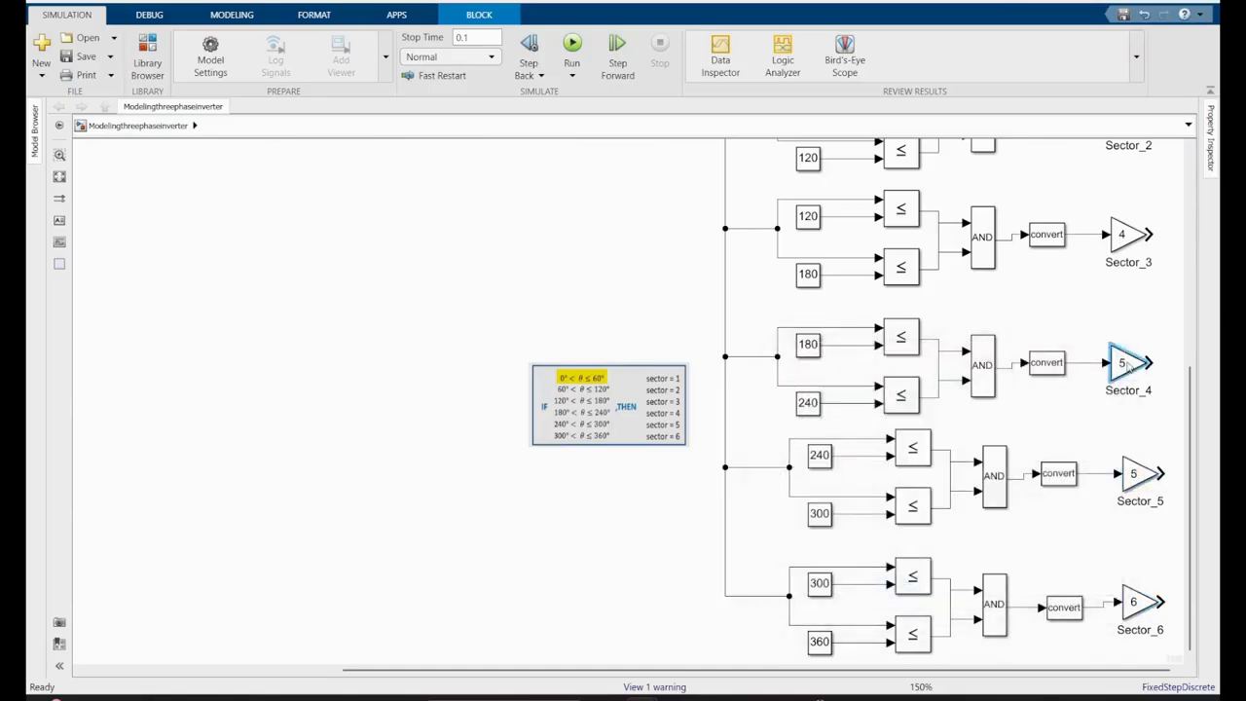
type("4")
left_click(892, 477)
double_click(1130, 234)
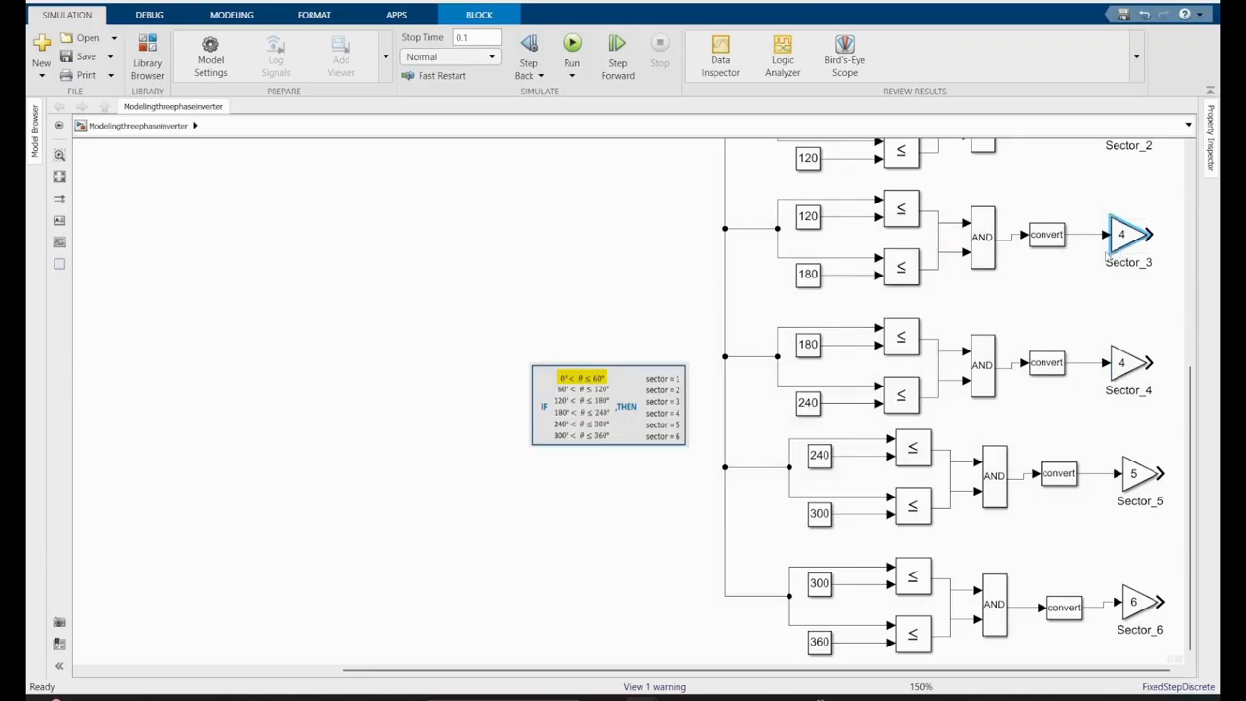
type("3")
left_click(885, 358)
- Set the gain of the Sector_2 block to 2
scroll(974, 390, "up", 4)
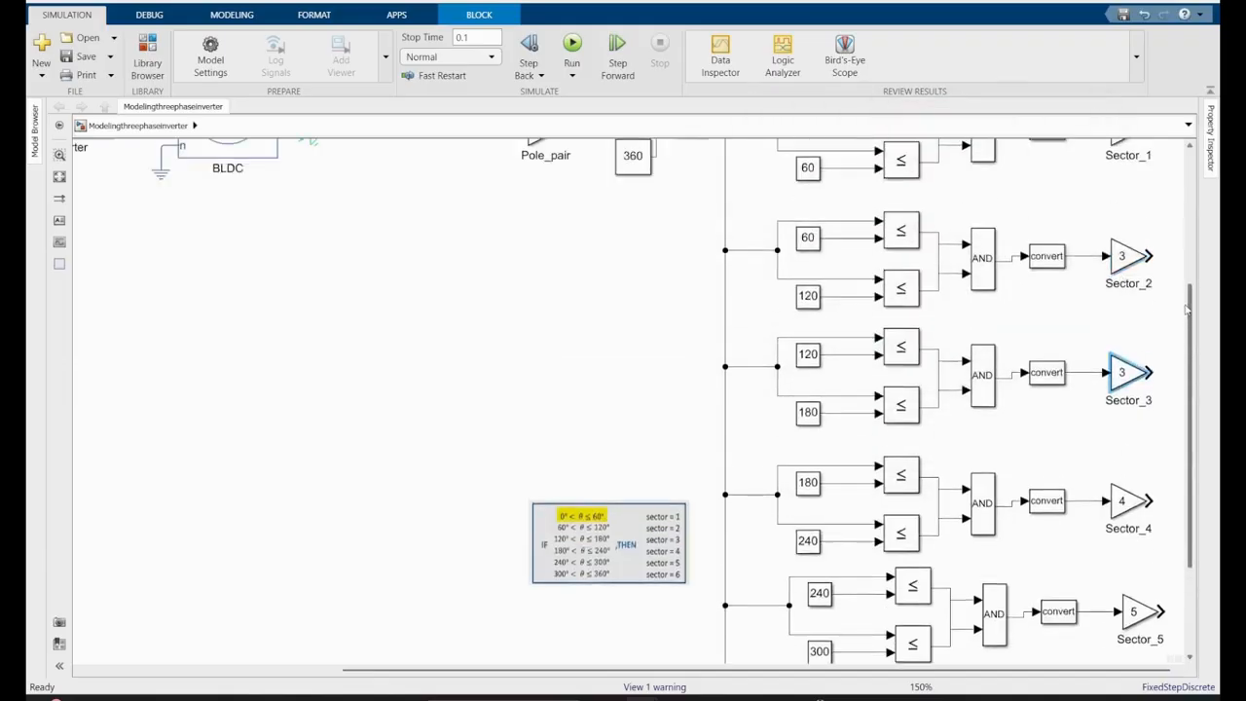
left_click(1125, 304)
double_click(1125, 304)
type("2")
left_click(887, 415)
scroll(1134, 418, "up", 3)
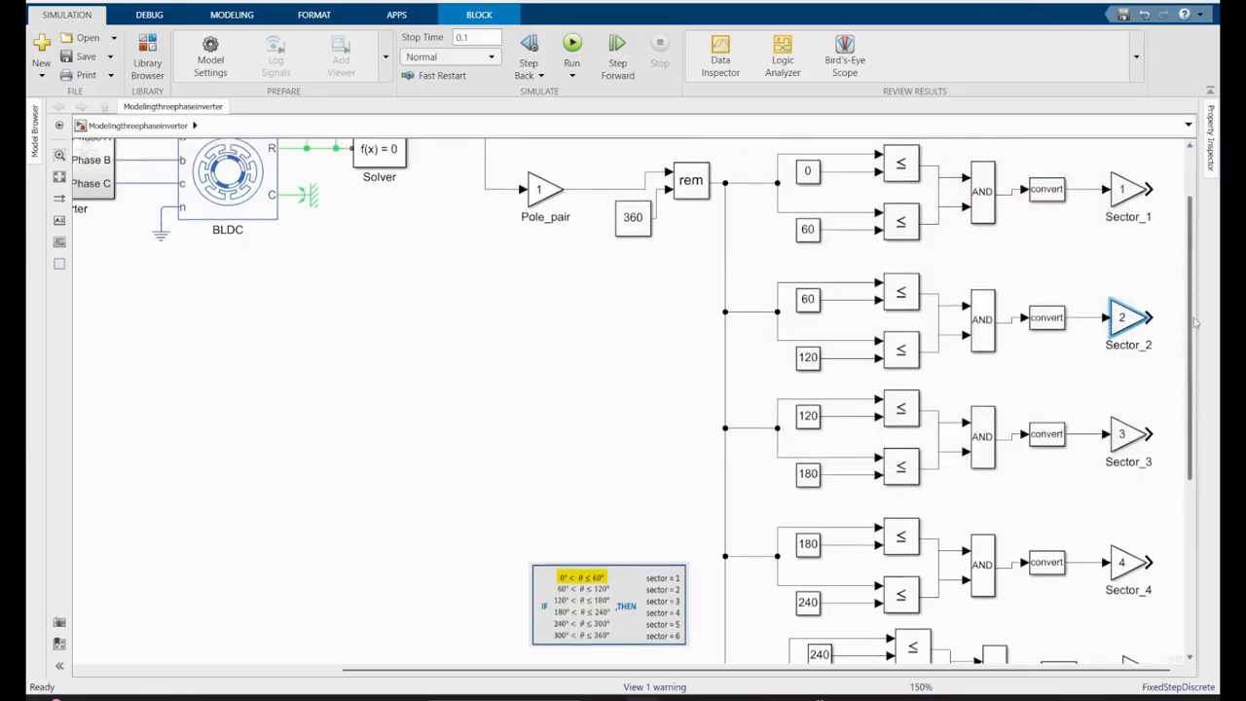
scroll(1134, 419, "down", 2)
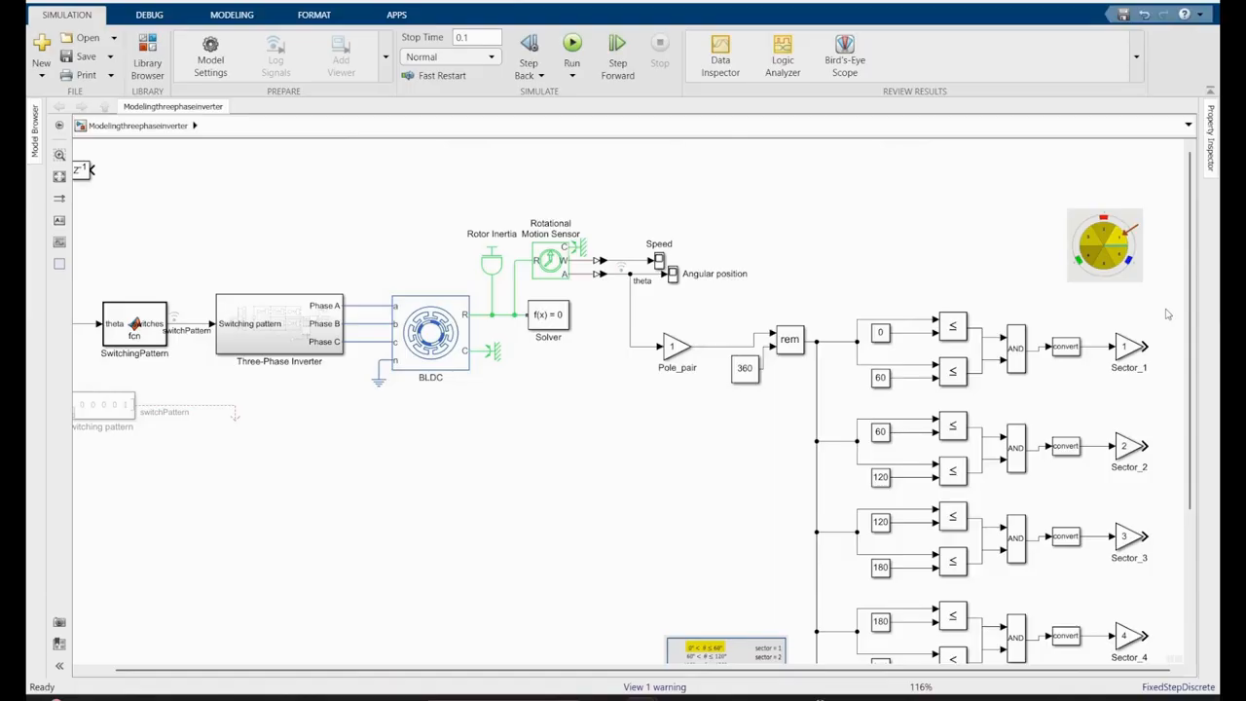
- Add a Sum block with a rectangular icon shape and the list of signs |++++++
double_click(668, 501)
type("sum")
key("Return")
double_click(668, 501)
left_click(784, 478)
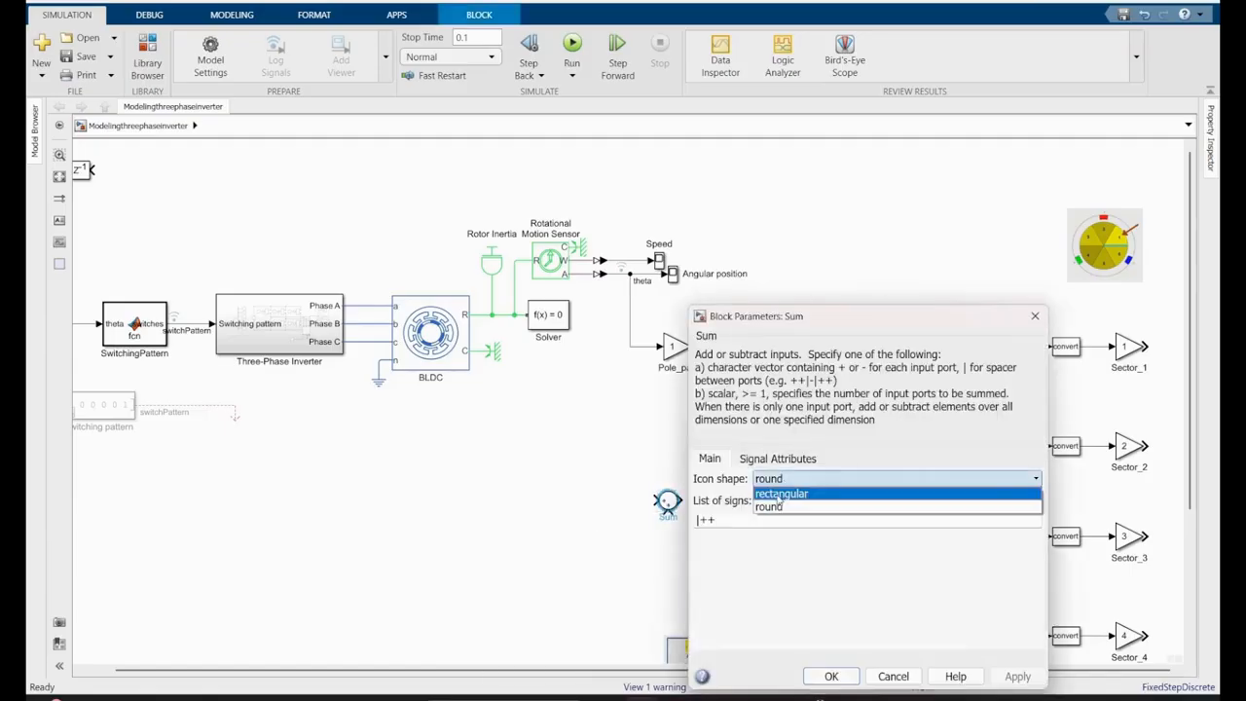
left_click(784, 492)
type("++++")
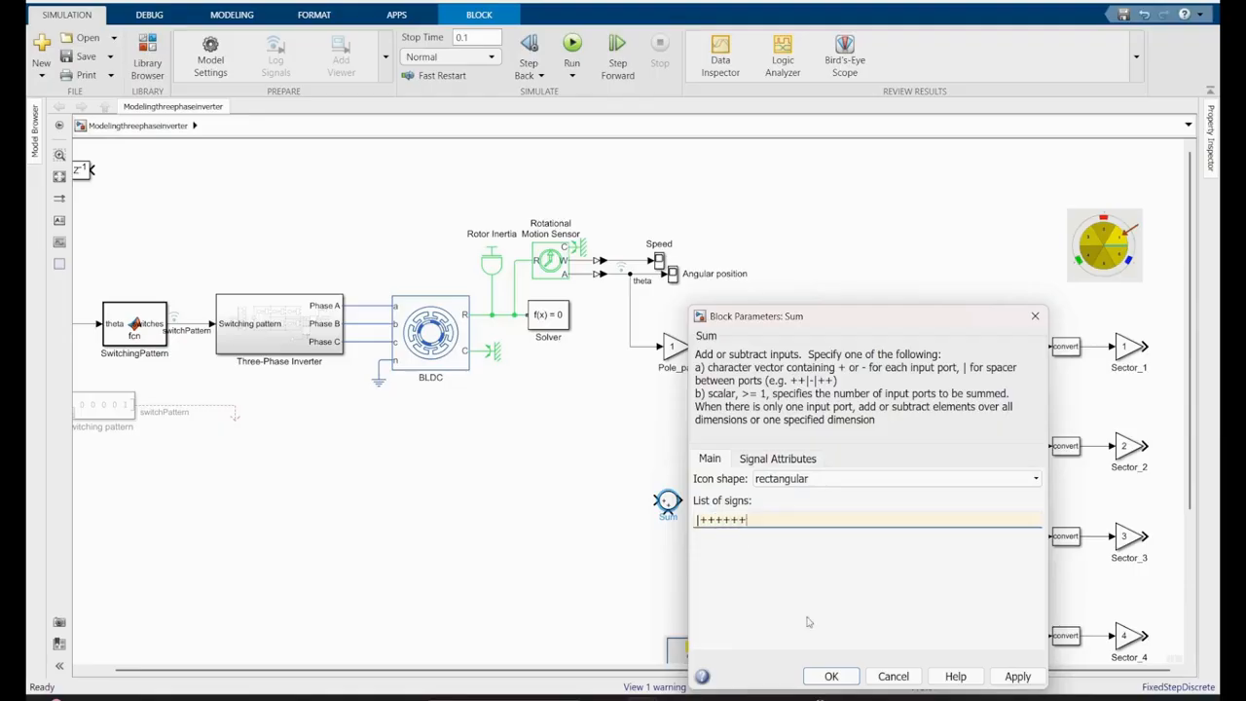
left_click(827, 676)
- Place the Sum block beside the sector gains, stretch it along all six chains, and connect every gain output to it
left_click_drag(679, 515, 679, 606)
left_click_drag(668, 550, 1069, 505)
left_click_drag(1191, 474, 1183, 591)
left_click_drag(1058, 167, 924, 653)
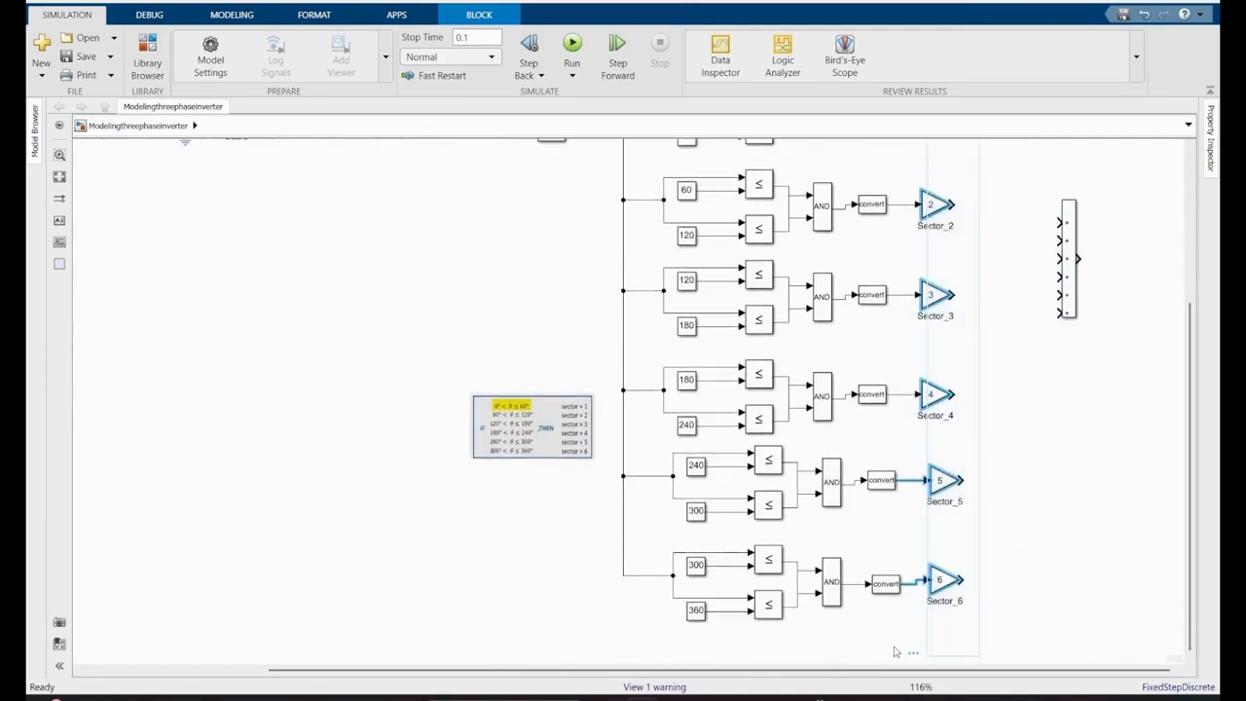
left_click(1070, 275, "ctrl")
left_click_drag(1069, 276, 1037, 358)
left_click_drag(1190, 430, 1184, 360)
left_click_drag(1042, 398, 1042, 195)
left_click_drag(1047, 509, 1019, 514)
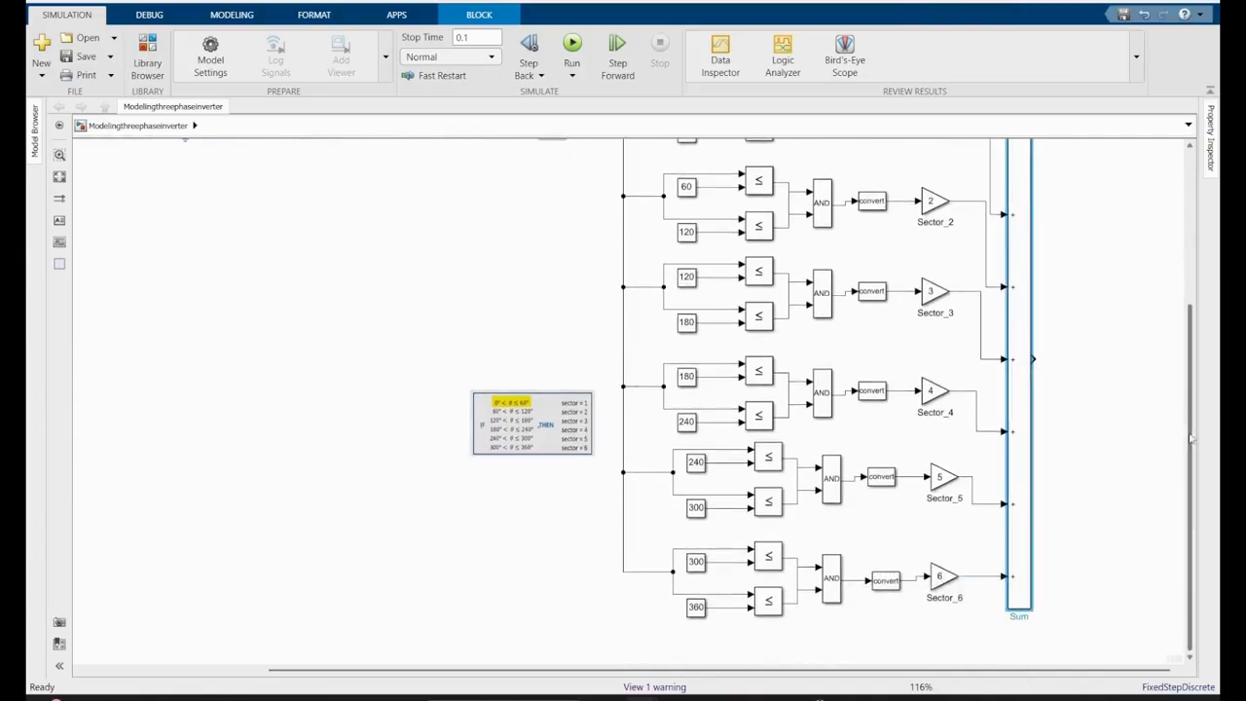
- Move the sector condition image among the chains and group everything from Pole_pair through the Sum block into a subsystem
left_click_drag(1192, 434, 1207, 356)
mouse_move(533, 545)
left_mouse_down()
mouse_move(890, 486)
mouse_move(896, 471)
left_mouse_up()
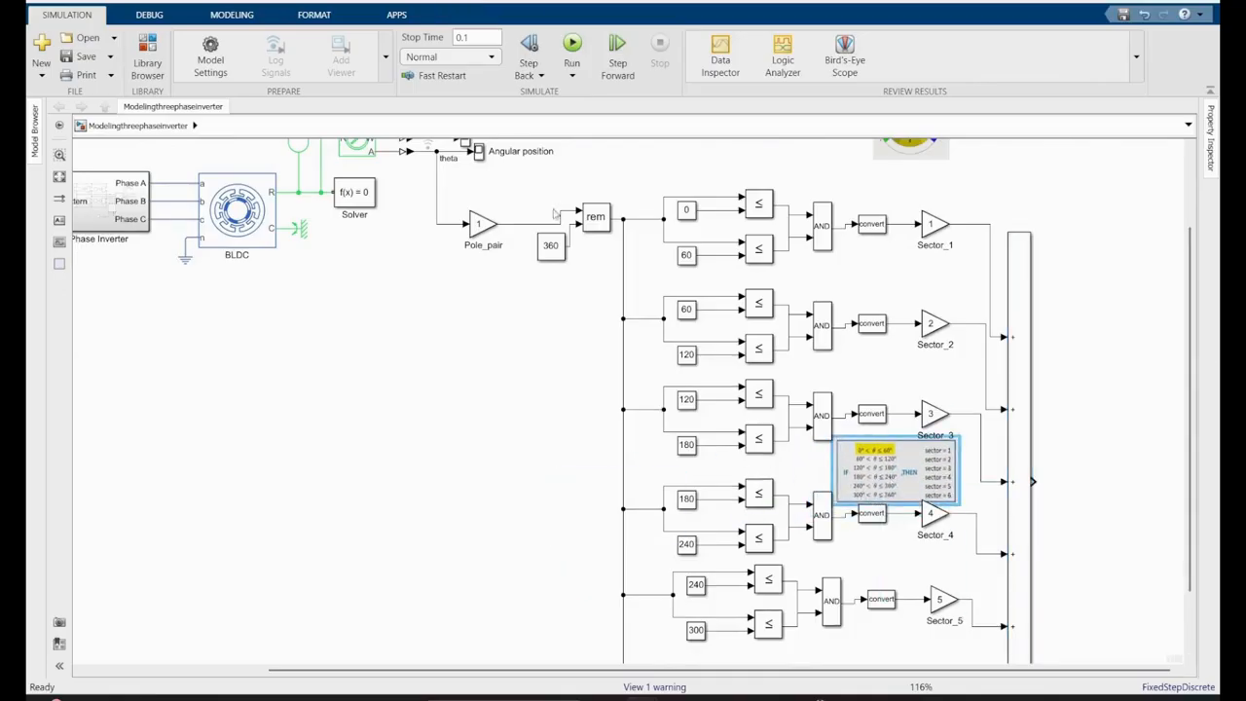
left_click_drag(485, 230, 523, 215)
left_click_drag(1088, 181, 485, 619)
mouse_move(473, 614)
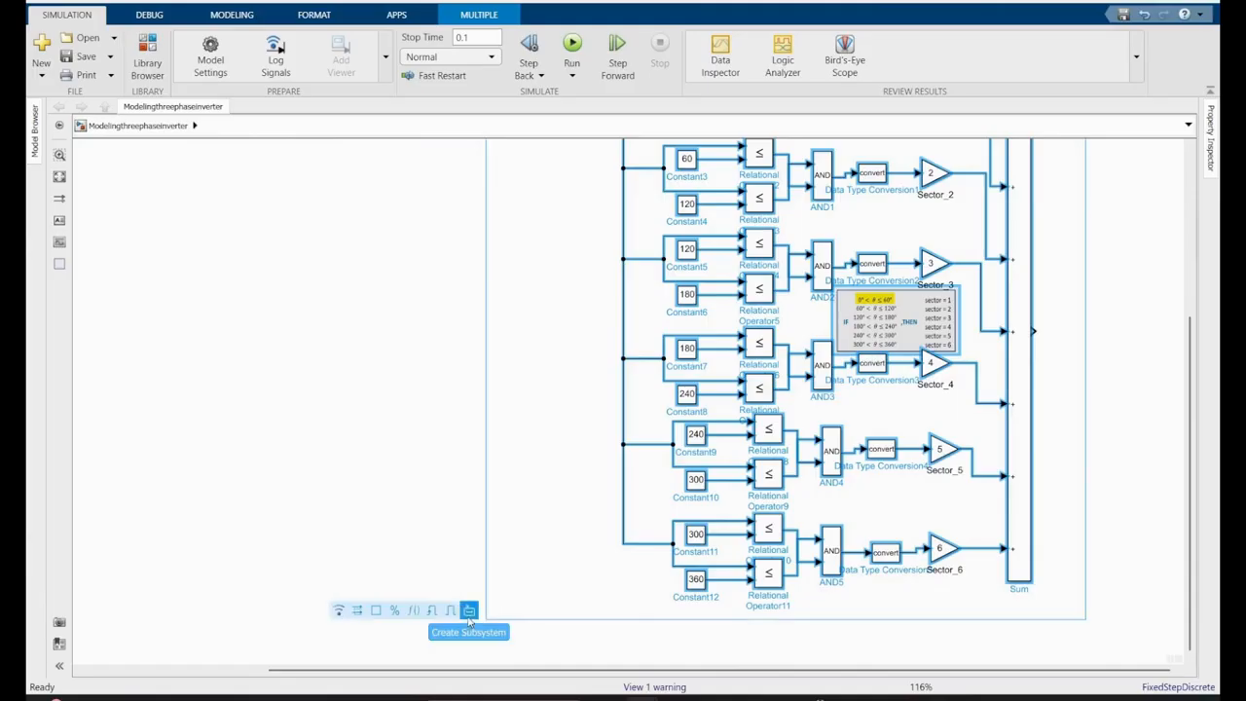
left_click(469, 612)
- Move the new subsystem below the Angular position scope and rename it Sensor_Sector_Selector
scroll(1102, 419, "up", 5)
left_click_drag(796, 559, 519, 316)
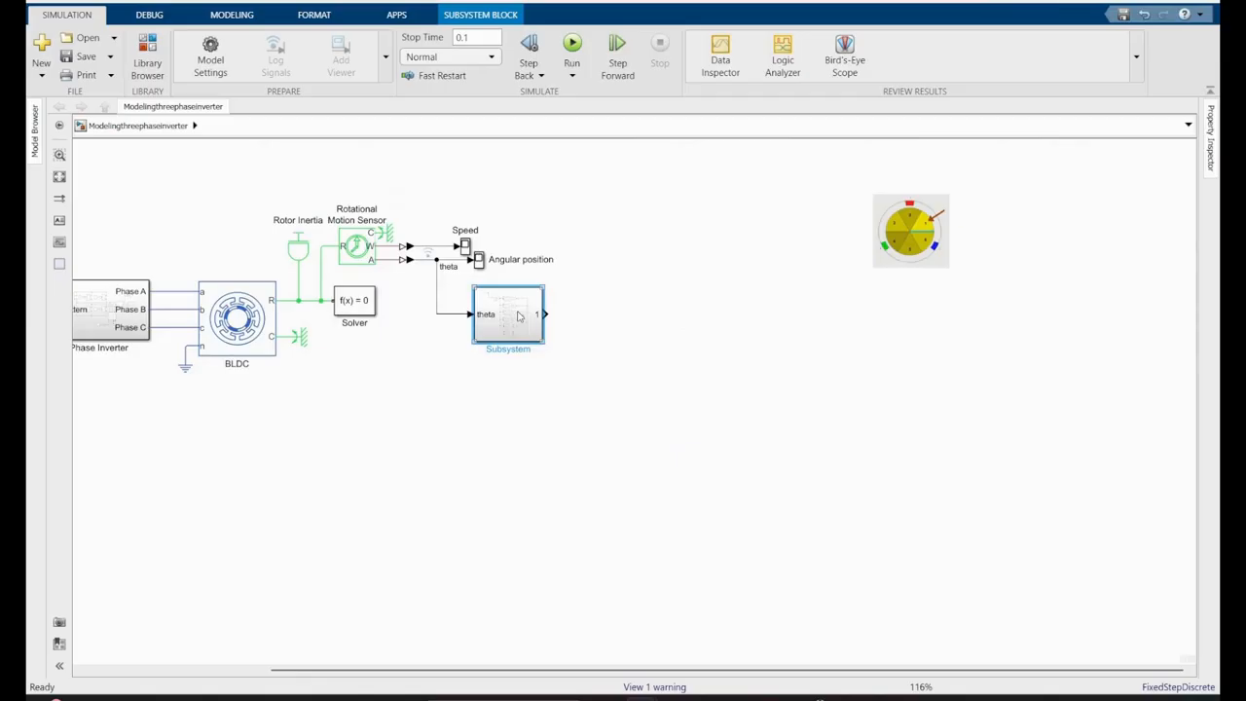
left_click(531, 350)
type("Sensor_Sector_Selector")
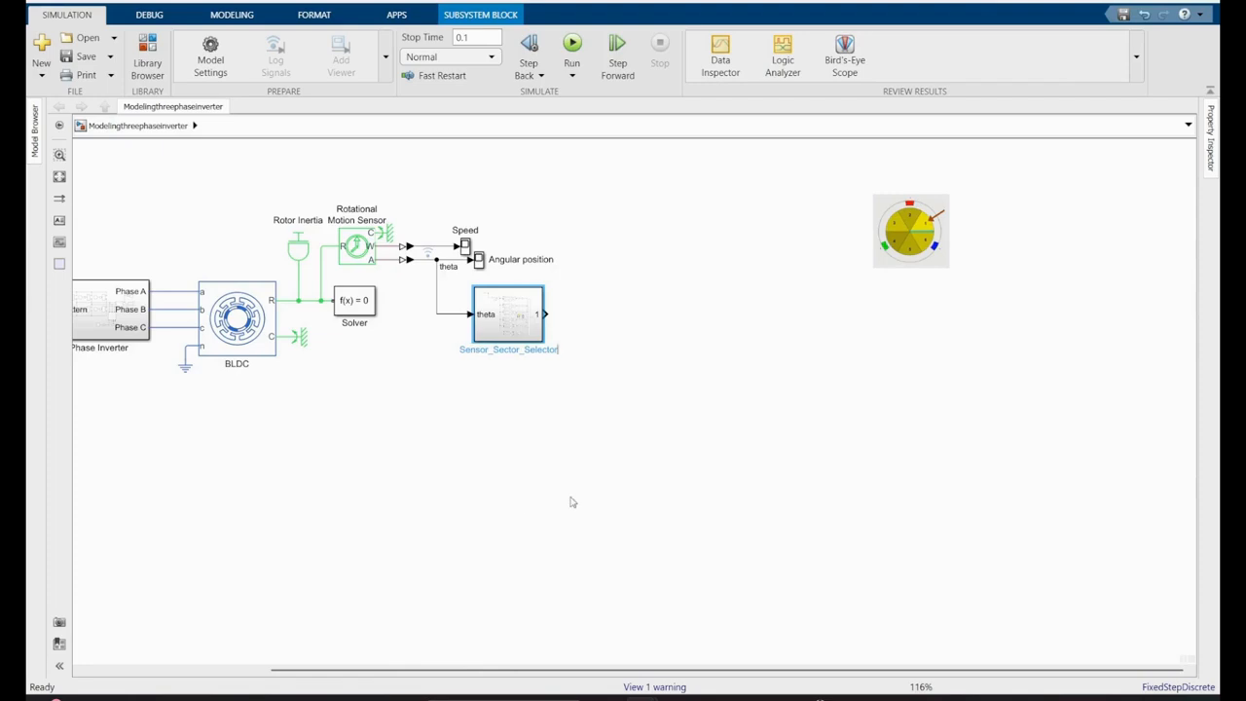
left_click(665, 533)
- Move the rotor sector image below the Solver block and delete the SwitchingPattern function block with its signal lines
left_click_drag(662, 671, 434, 670)
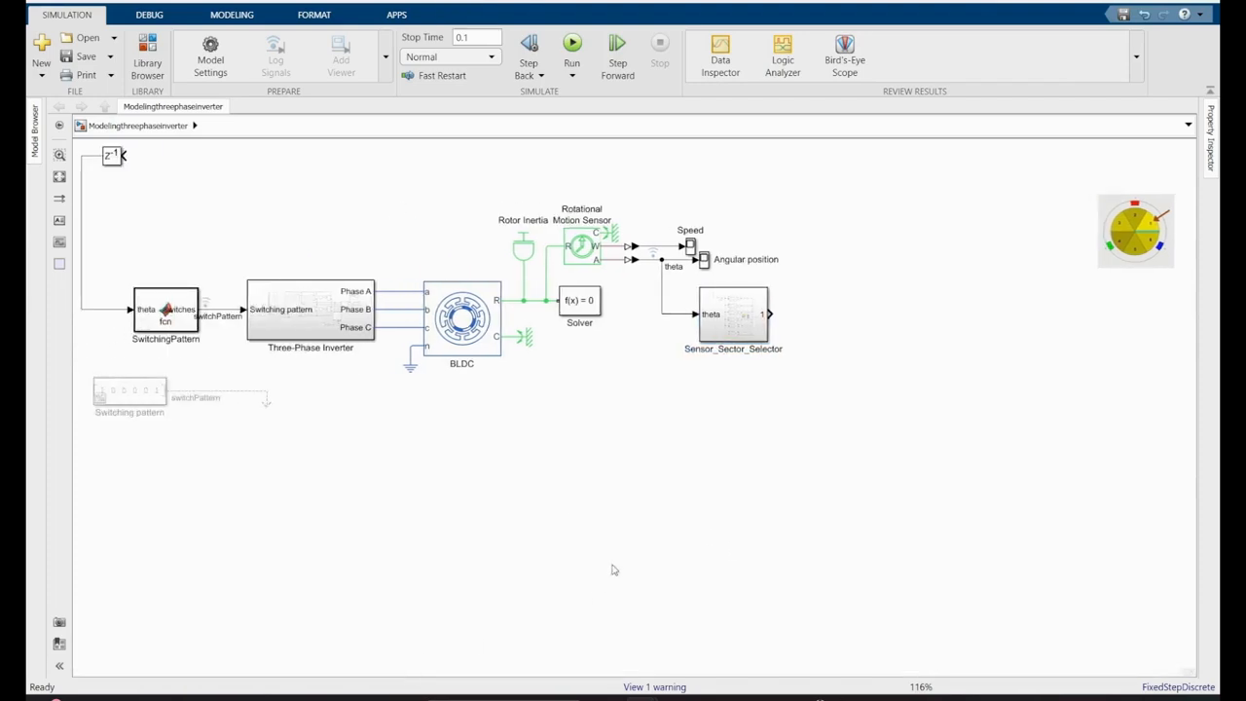
left_click_drag(1151, 254, 621, 414)
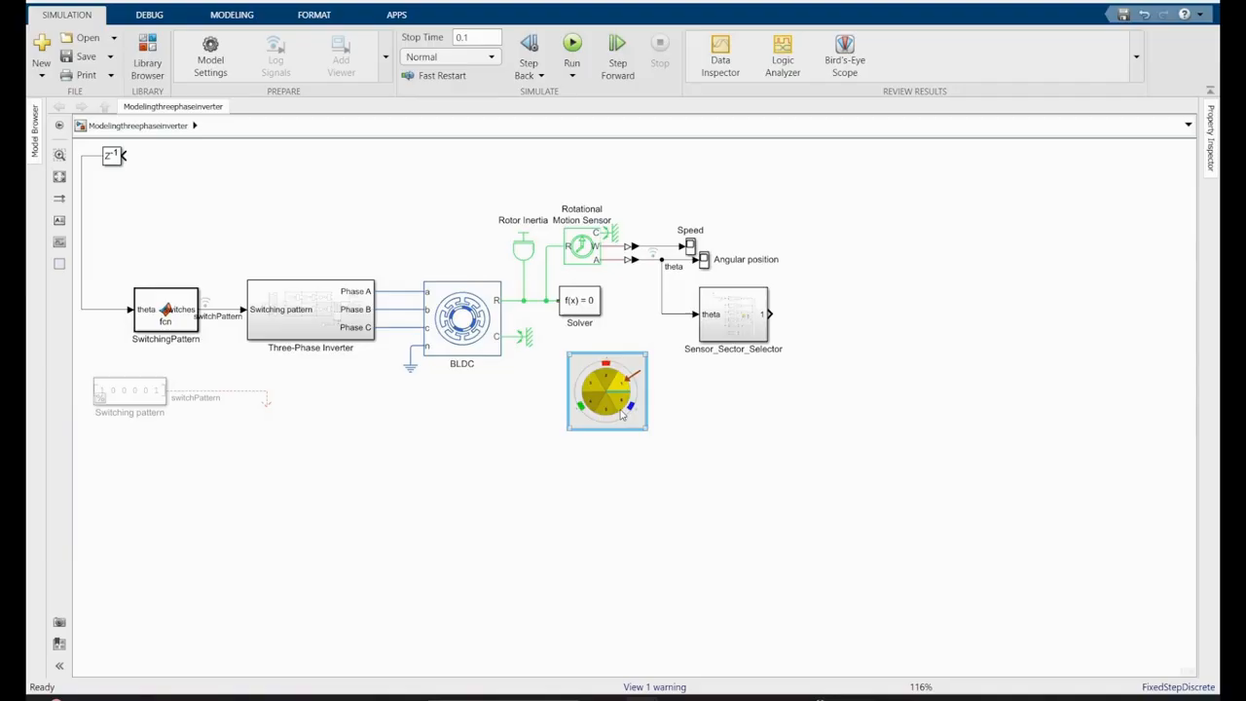
left_click_drag(195, 208, 71, 339)
key("Delete")
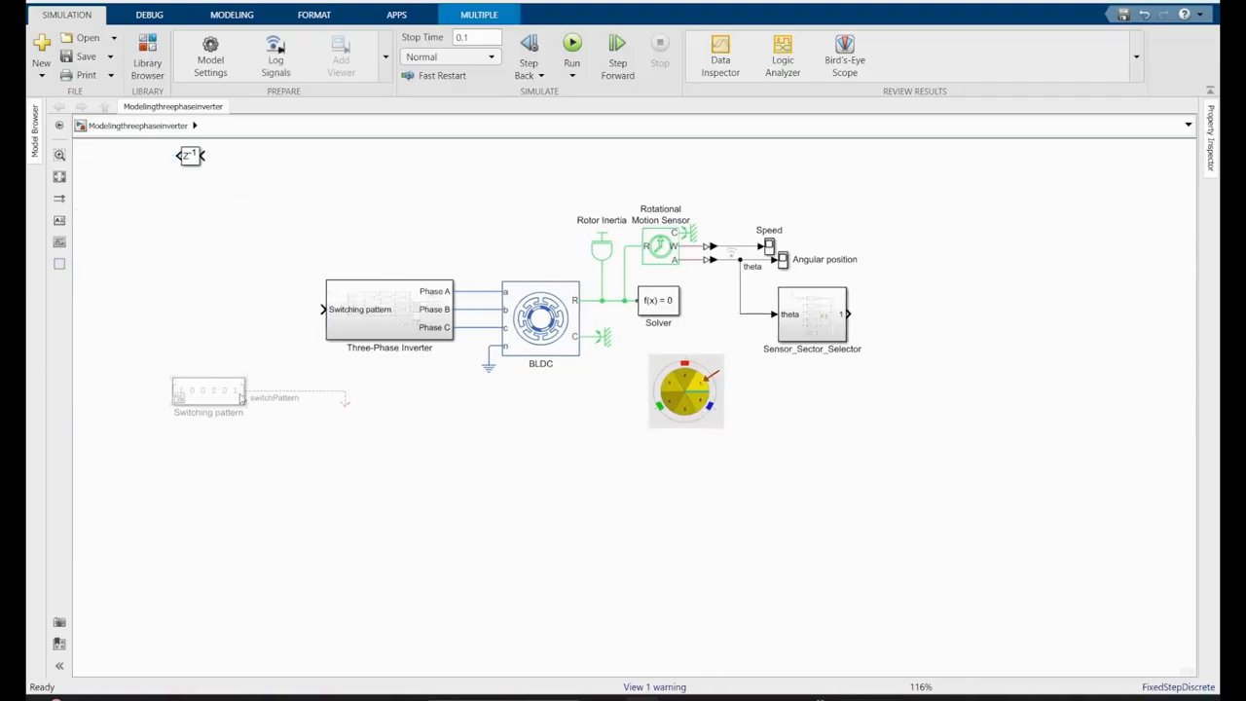
- Uncomment the Switching pattern constant and move it up beside the Three-Phase Inverter's input
right_click(221, 390)
left_click(273, 90)
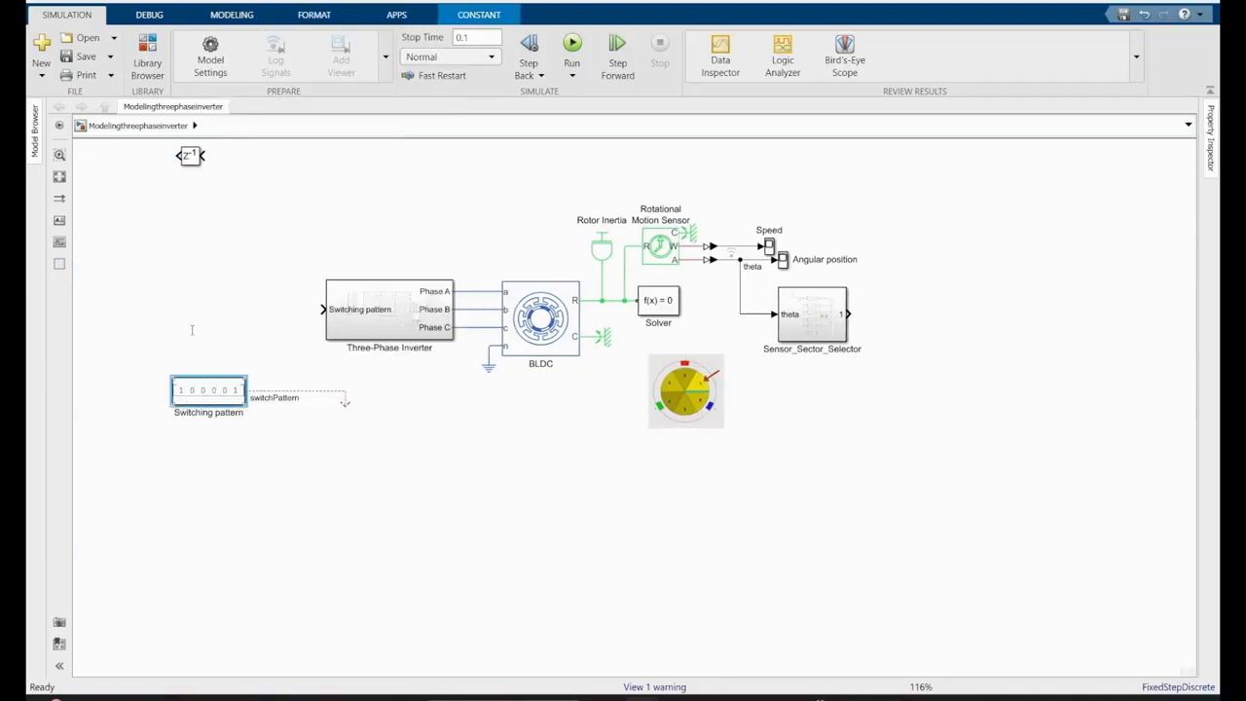
left_click_drag(214, 389, 168, 268)
- Rename the Switching pattern constant as Sector1
left_click(243, 275)
left_click(198, 291)
key("BackSpace")
key("BackSpace")
key("BackSpace")
key("BackSpace")
key("BackSpace")
key("BackSpace")
key("BackSpace")
key("BackSpace")
key("BackSpace")
key("BackSpace")
key("BackSpace")
key("BackSpace")
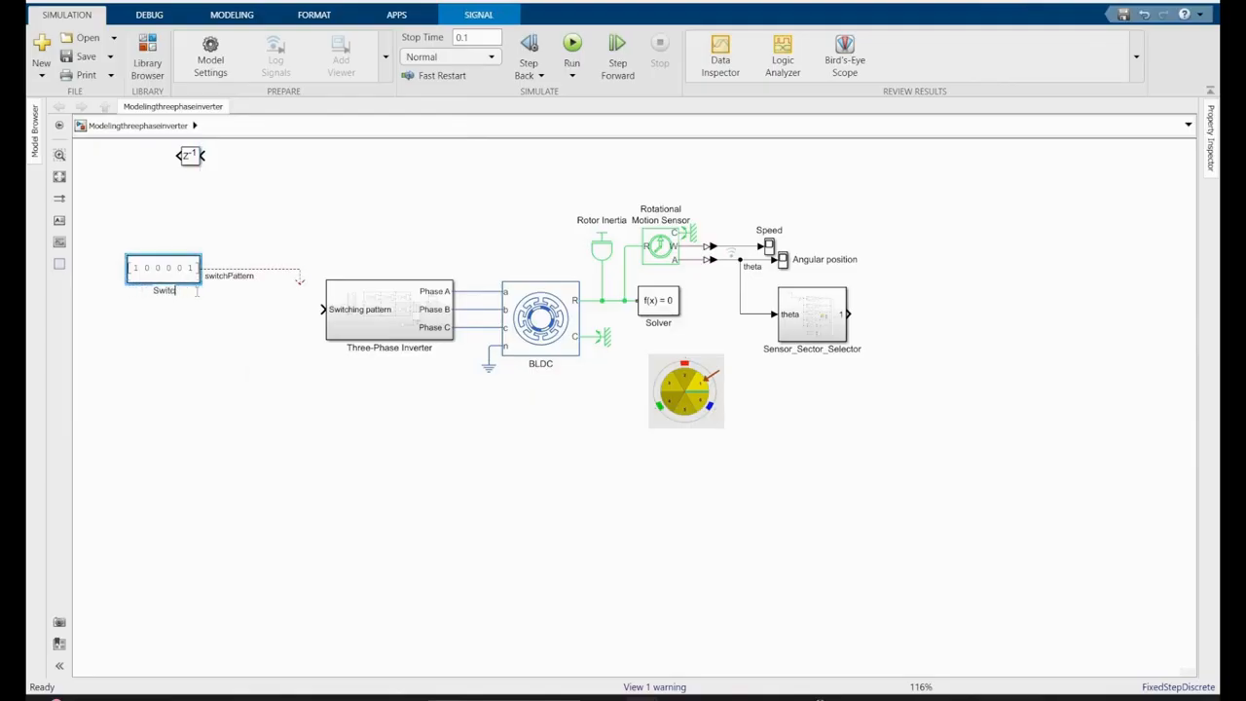
key("BackSpace")
key("BackSpace")
key("BackSpace")
key("BackSpace")
key("BackSpace")
type("Se")
left_click(197, 292)
- Place five copies of the Sector1 constant in a column below it
left_click_drag(162, 274, 157, 386)
left_click_drag(158, 385, 154, 468)
left_click_drag(154, 469, 152, 518)
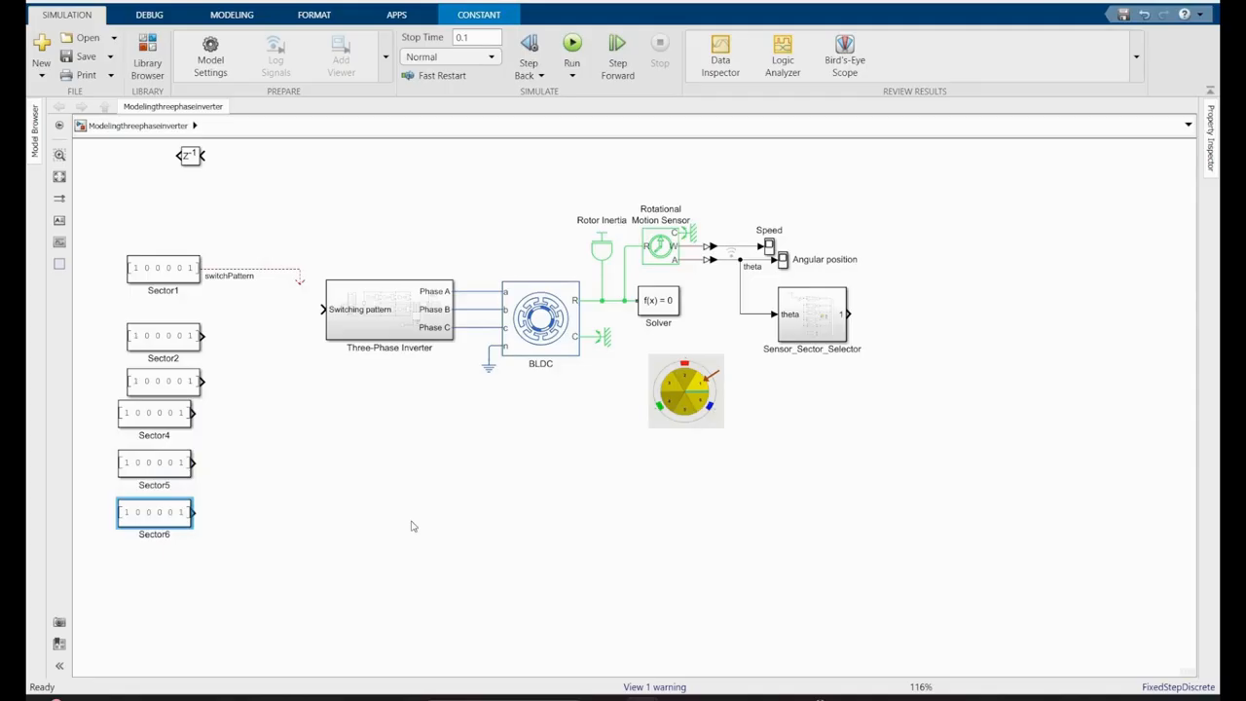
left_click_drag(173, 339, 173, 331)
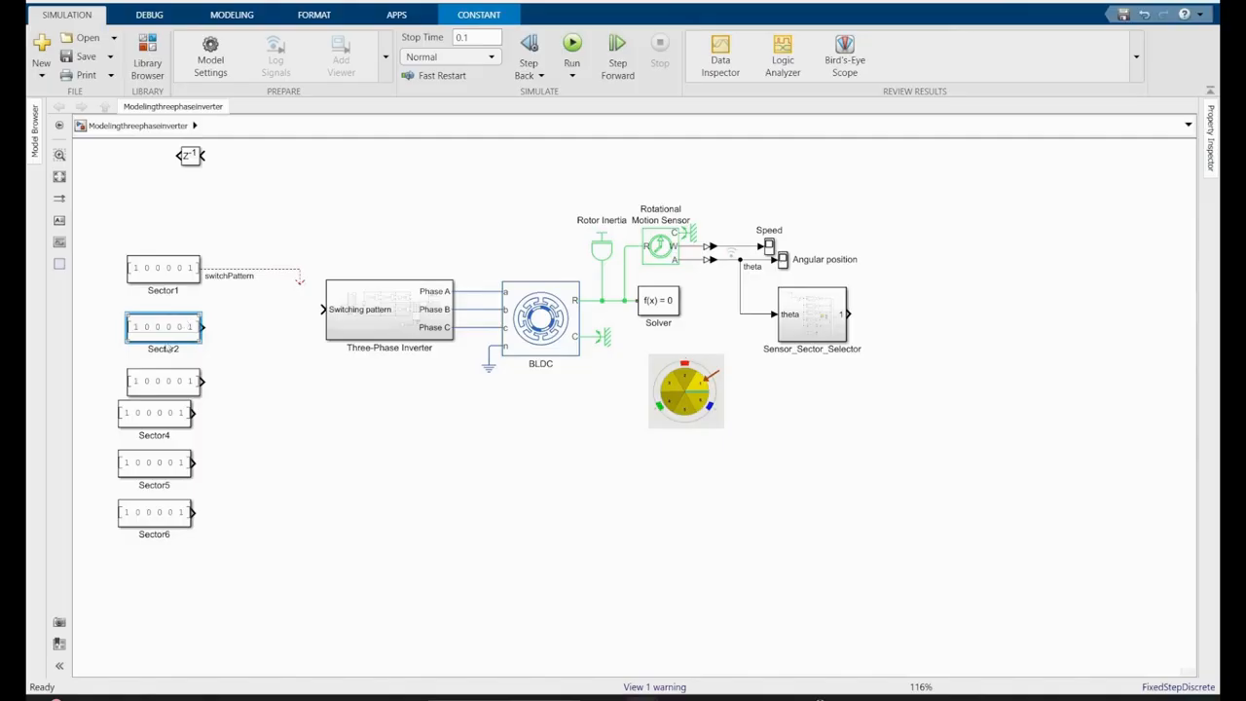
- Set the Sector2 constant value to [0 0 1 0 0 1]
double_click(168, 334)
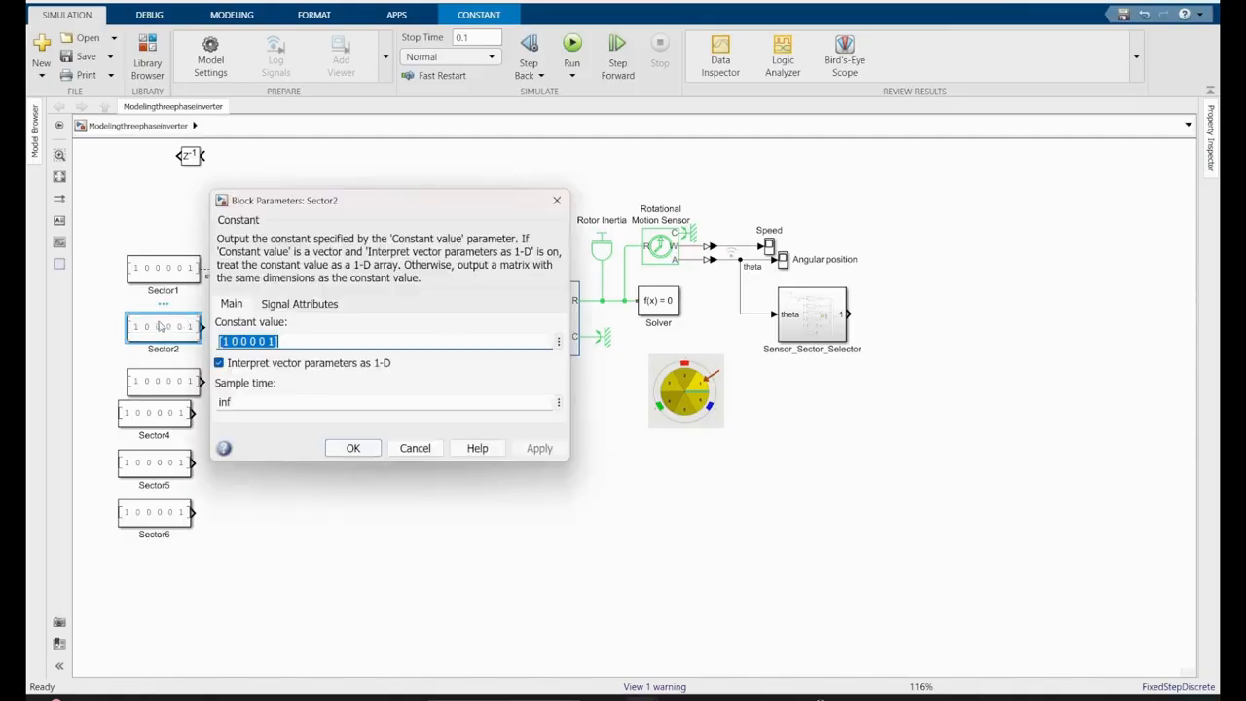
type("001")
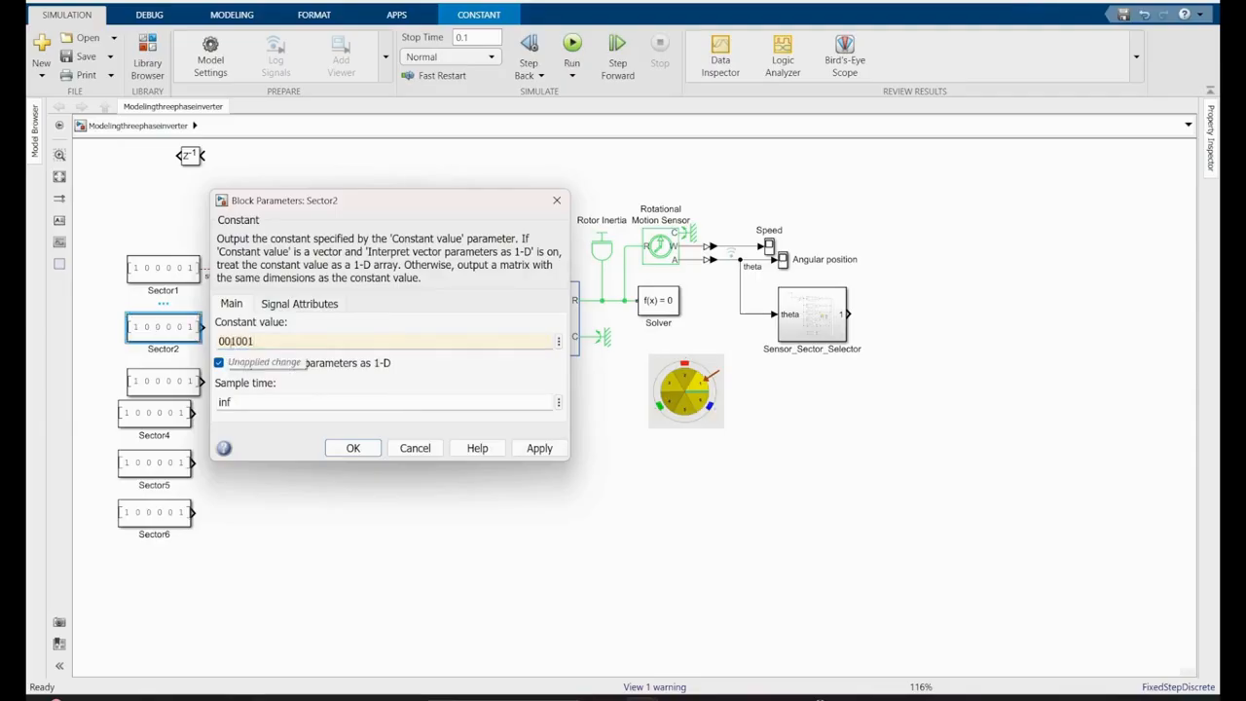
left_click(253, 344)
left_click(261, 343)
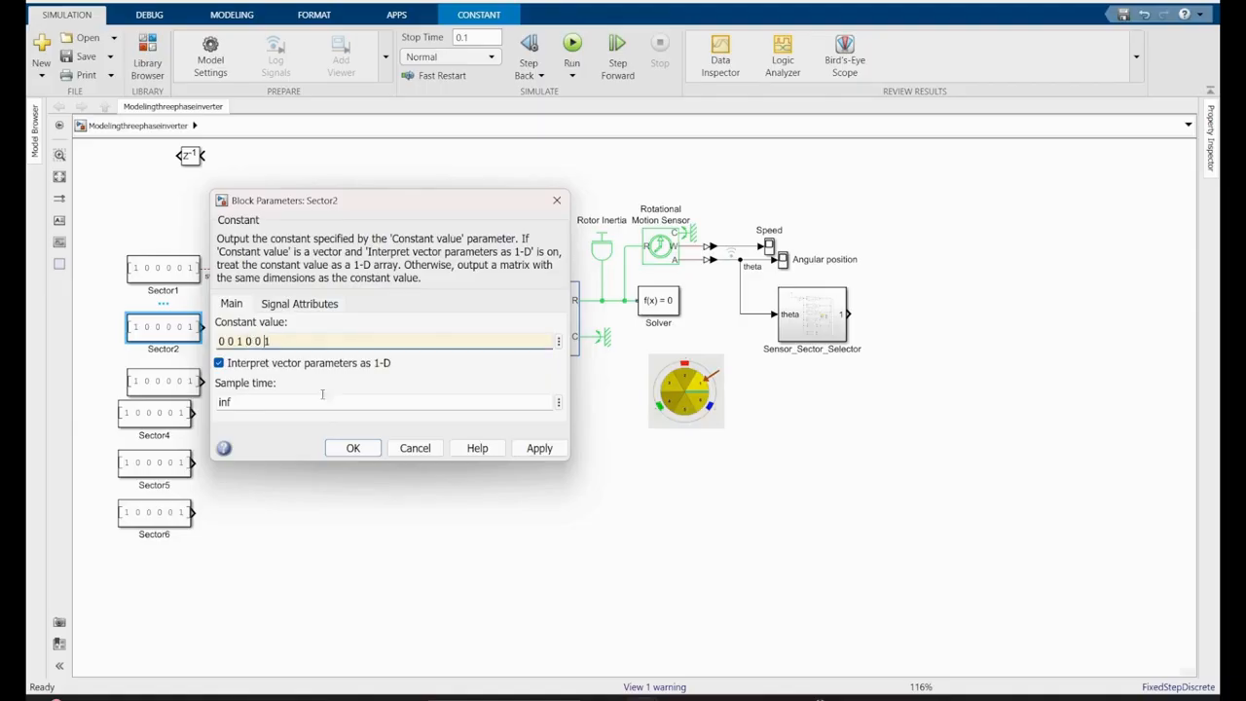
left_click(353, 448)
left_click(506, 421)
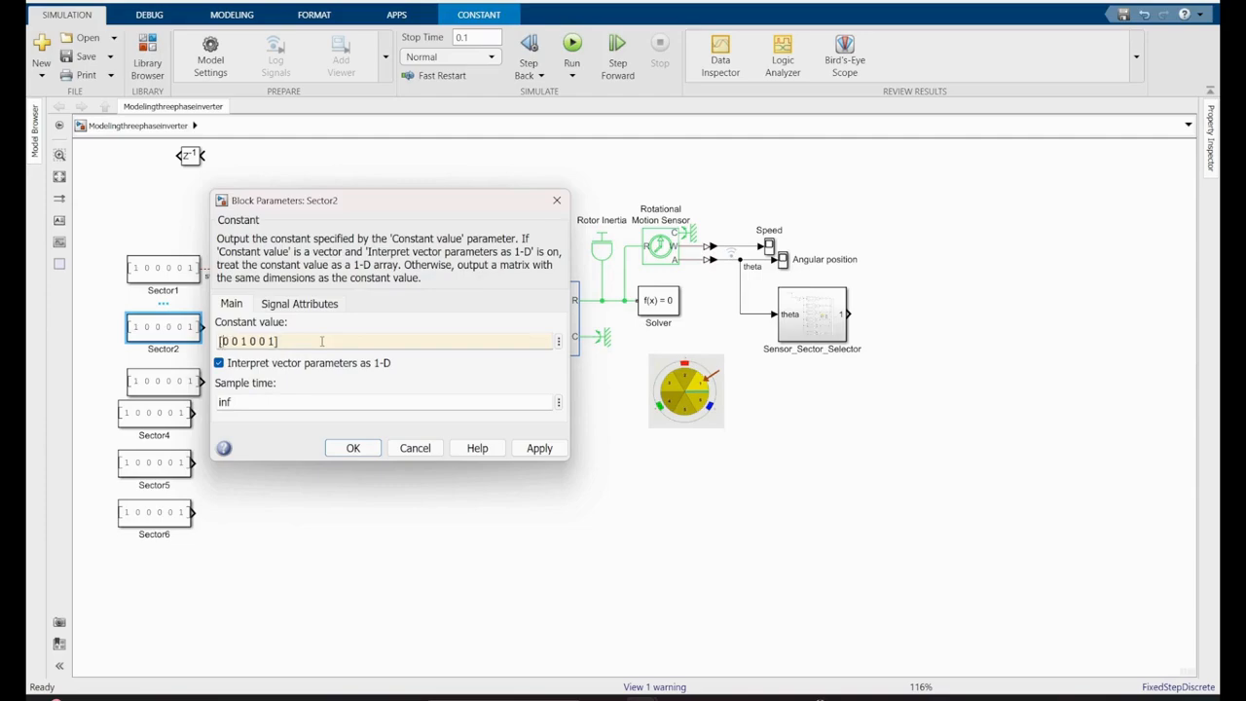
left_click(353, 448)
- Set the Sector3 constant value to [0 1 1 0 0 0]
left_click(162, 390)
double_click(161, 390)
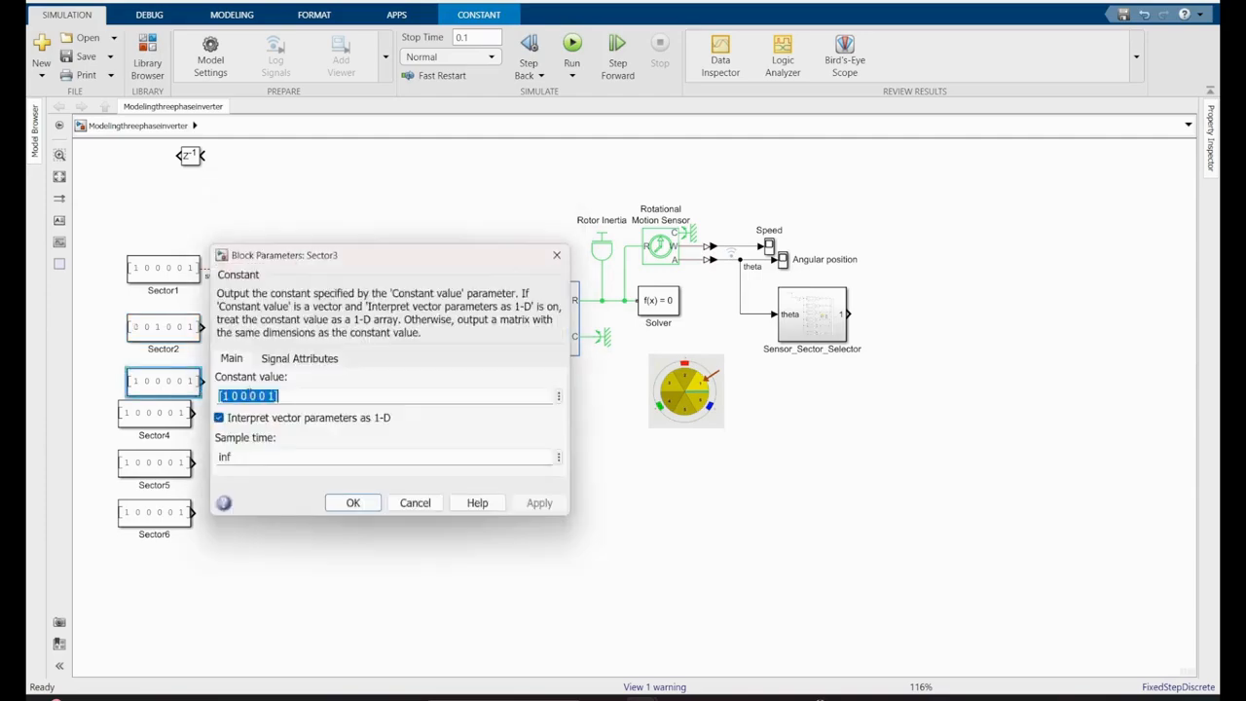
double_click(223, 396)
left_click_drag(280, 395, 231, 395)
key("BackSpace")
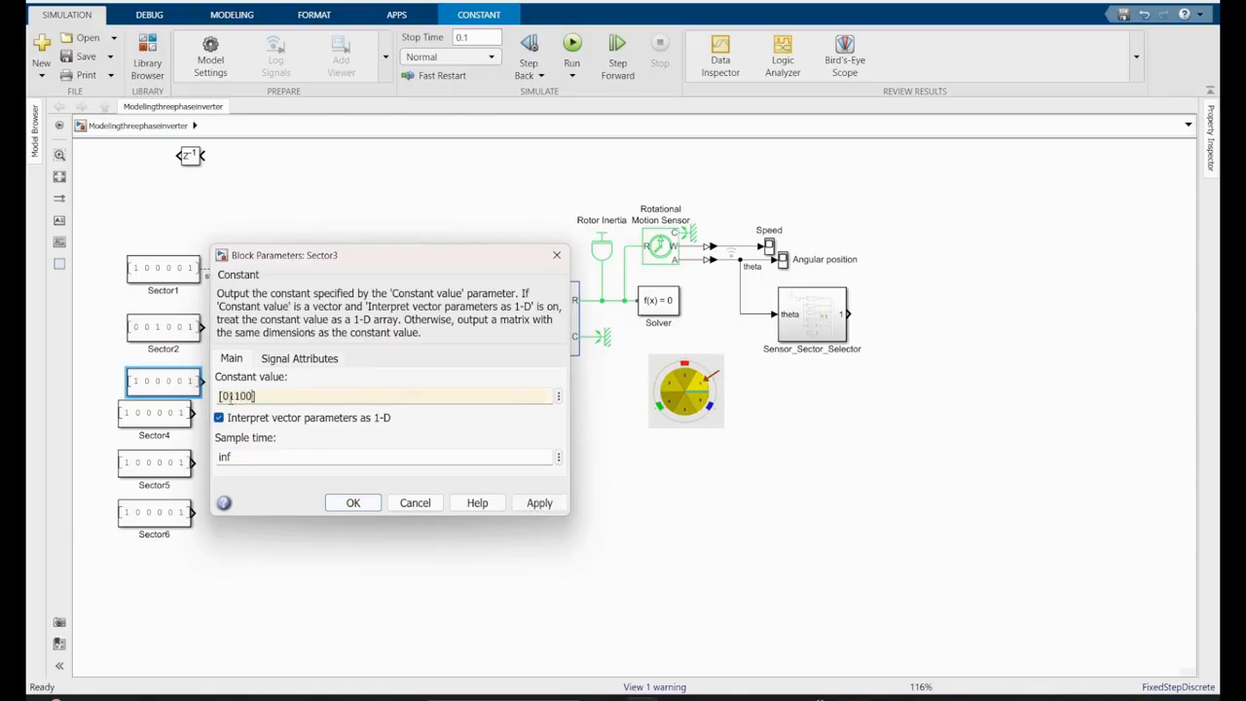
key("Left")
key("Left")
key("Left")
key("Left")
left_click(354, 503)
- Align the Sector4 constant under Sector3 and set its constant value to [0 1 0 0 1 0]
left_click_drag(167, 423, 181, 428)
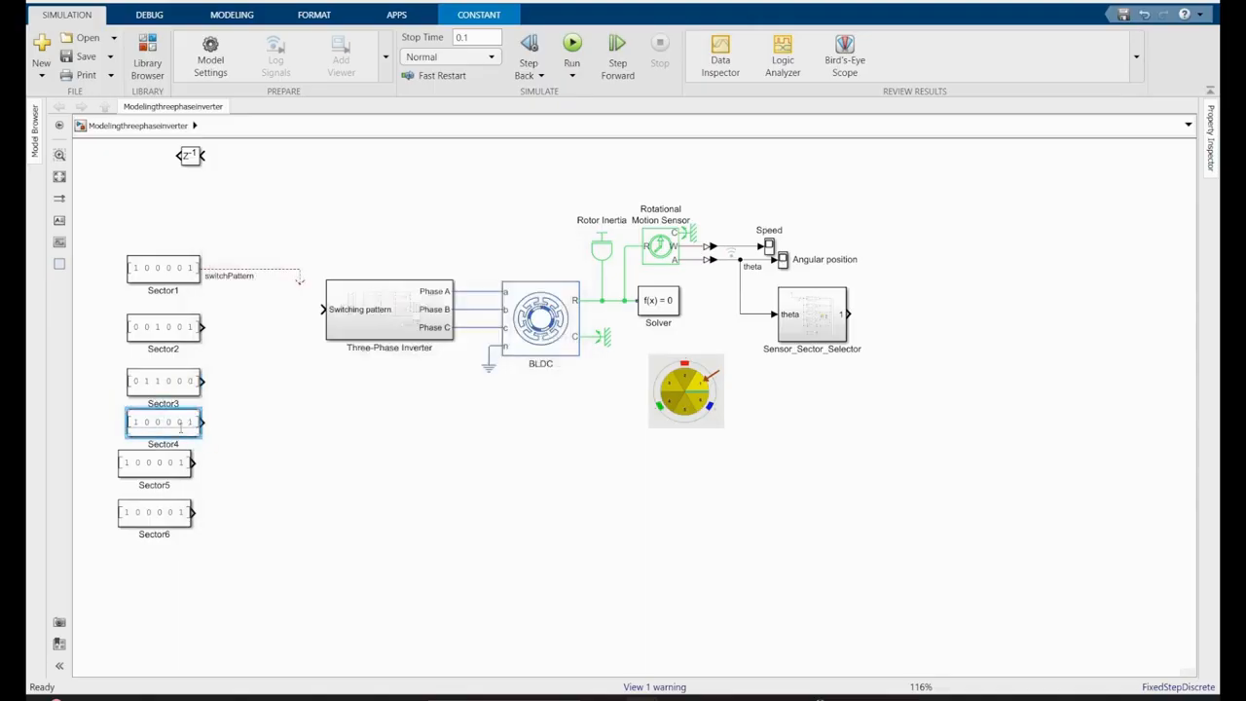
double_click(180, 426)
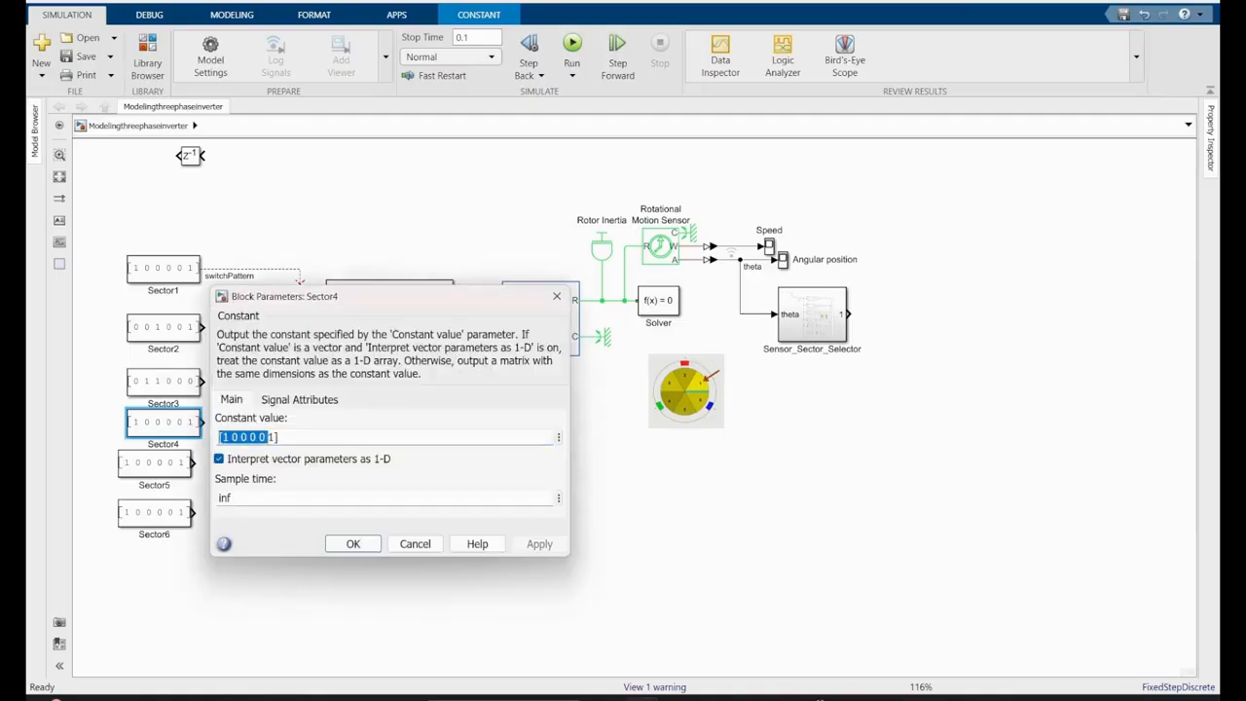
left_click(225, 437)
type("0")
key("Return")
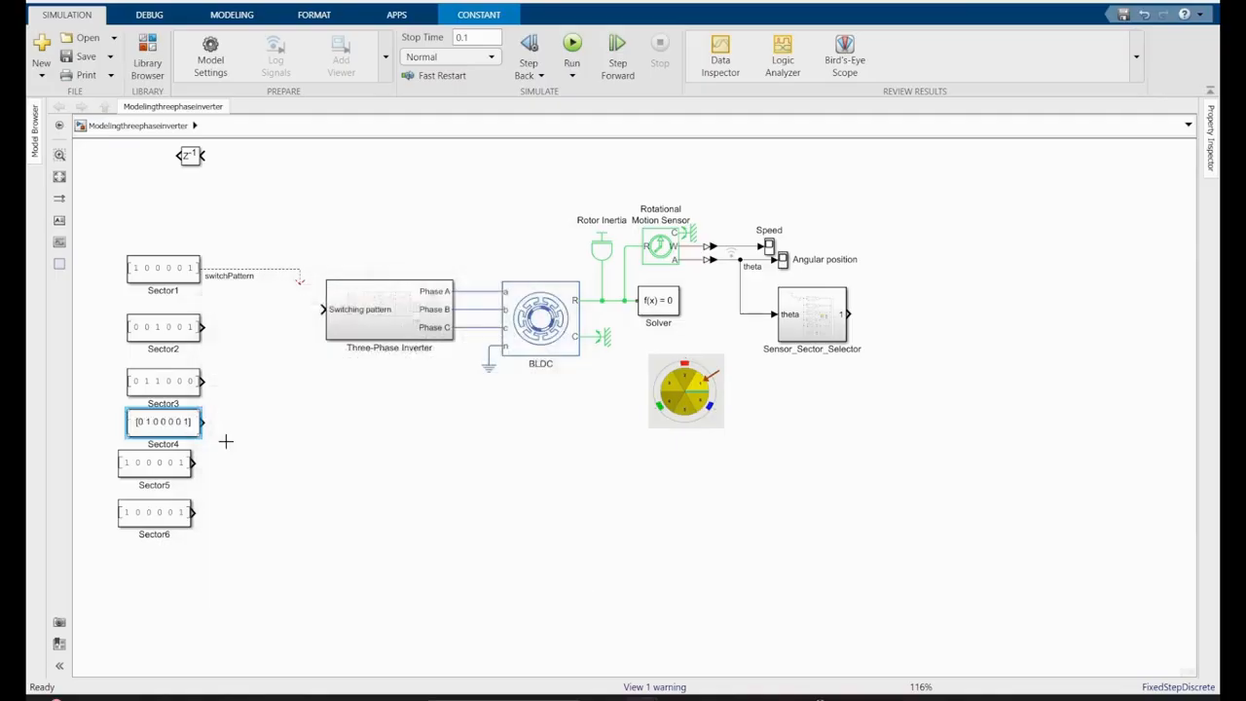
key("Return")
double_click(272, 437)
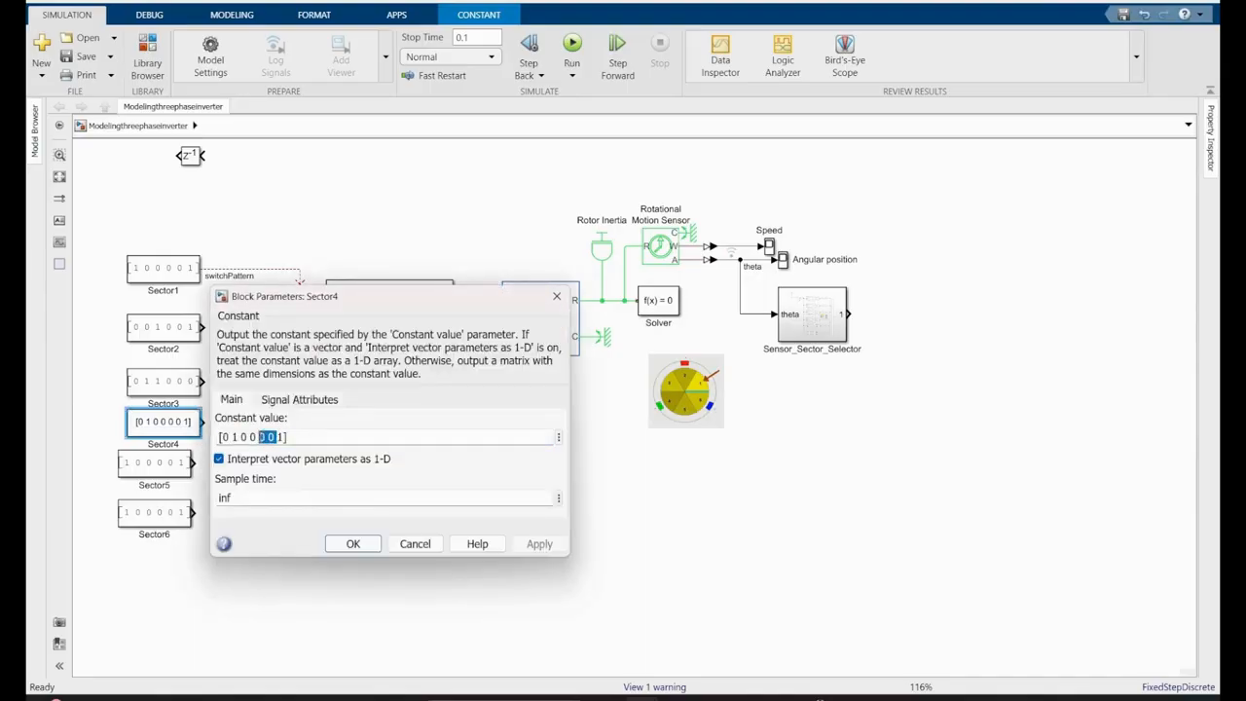
key("BackSpace")
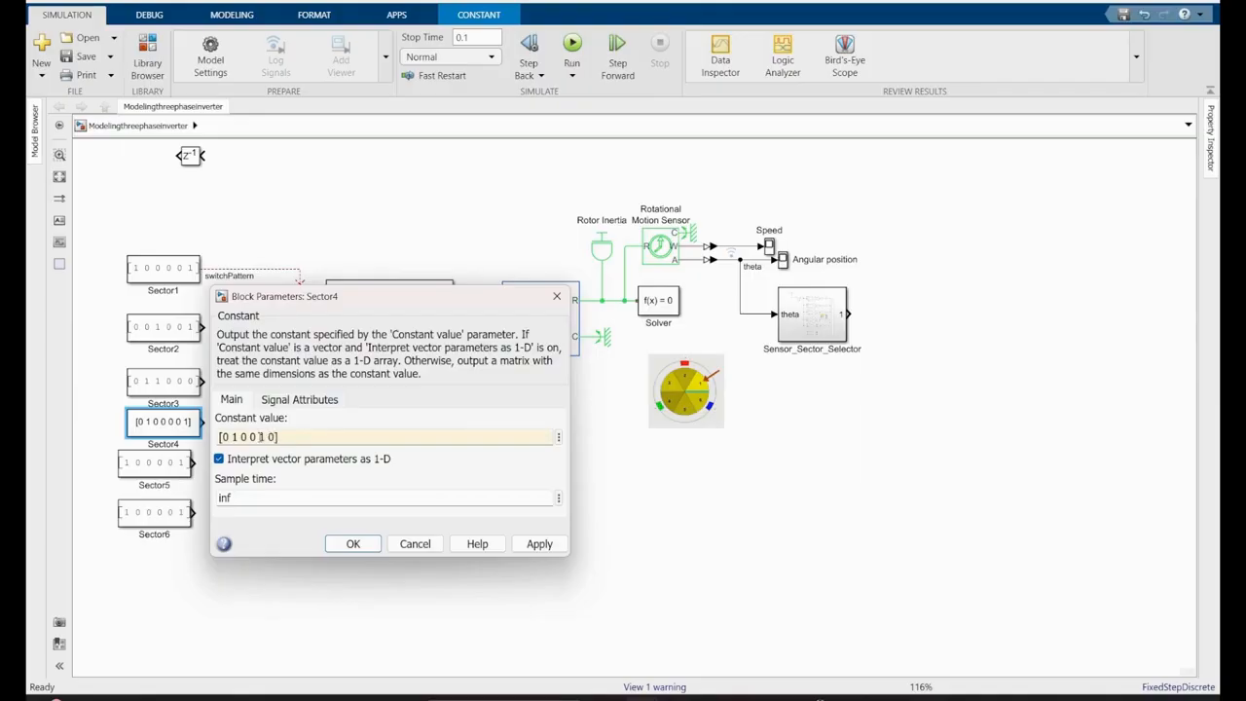
left_click(353, 543)
- Set the Sector5 constant value to [0 0 0 1 1 0]
left_click(144, 466)
right_click(143, 469)
left_click(237, 444)
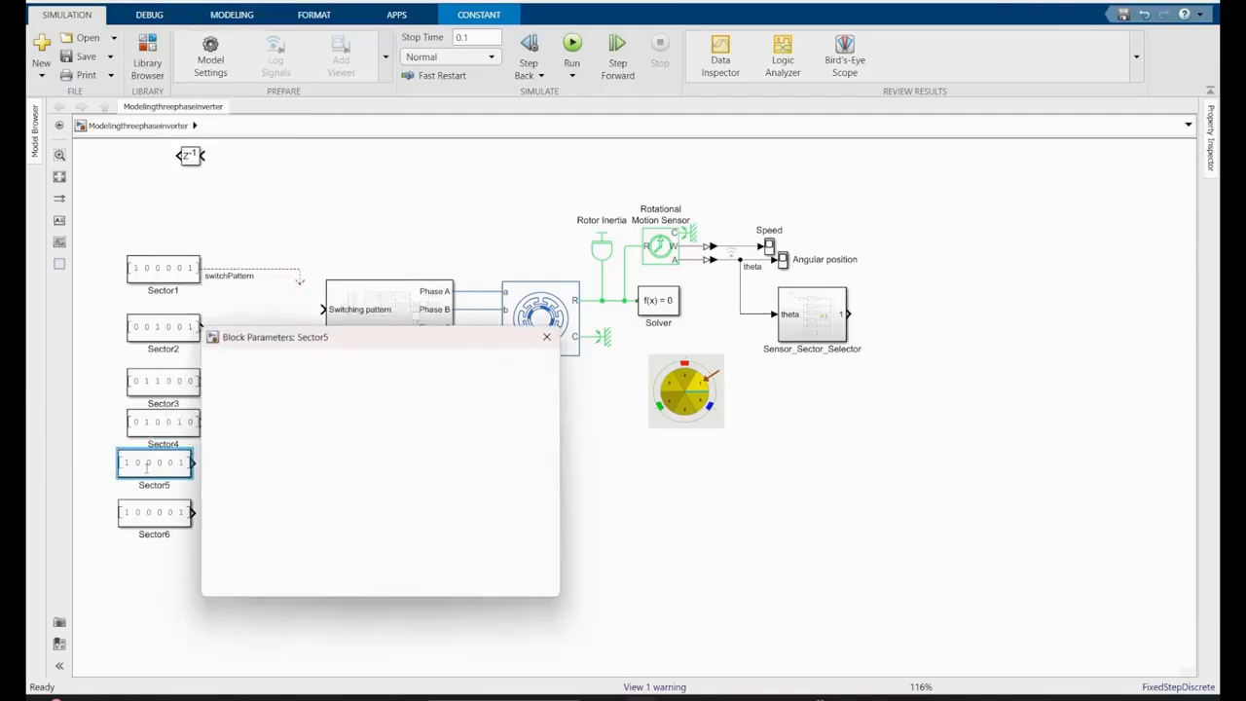
left_click(265, 477)
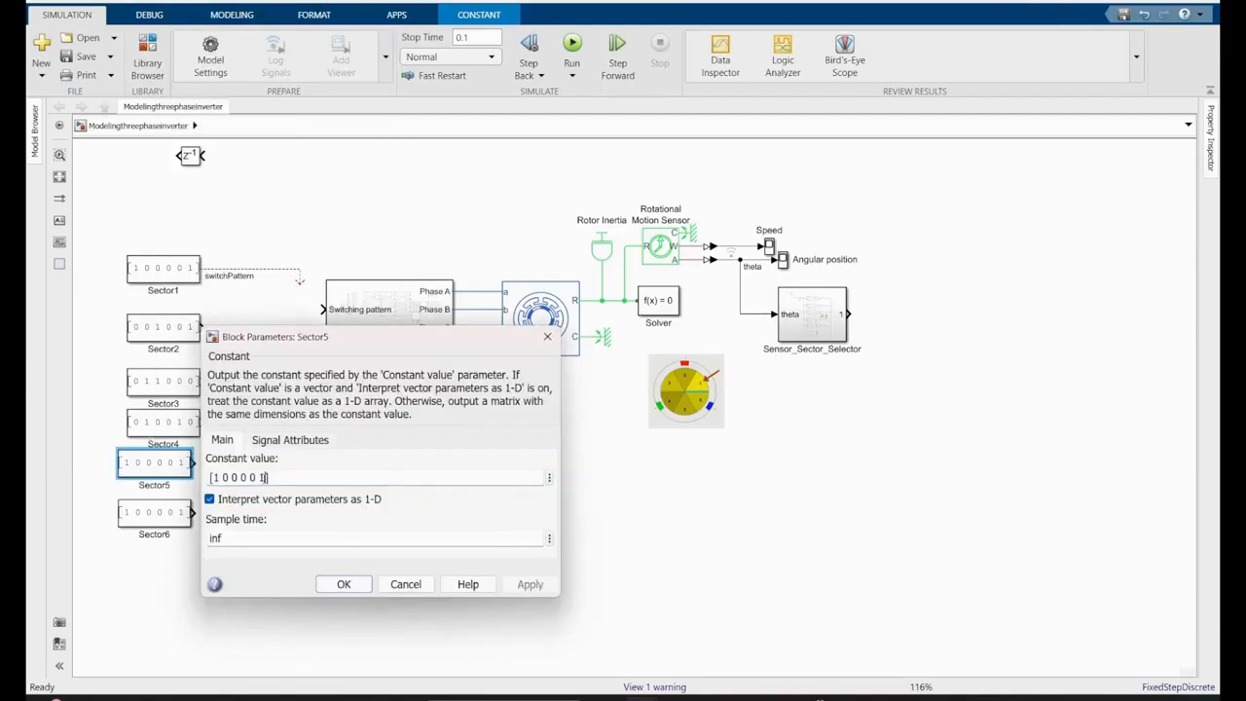
left_click(216, 481)
key("Delete")
type("0")
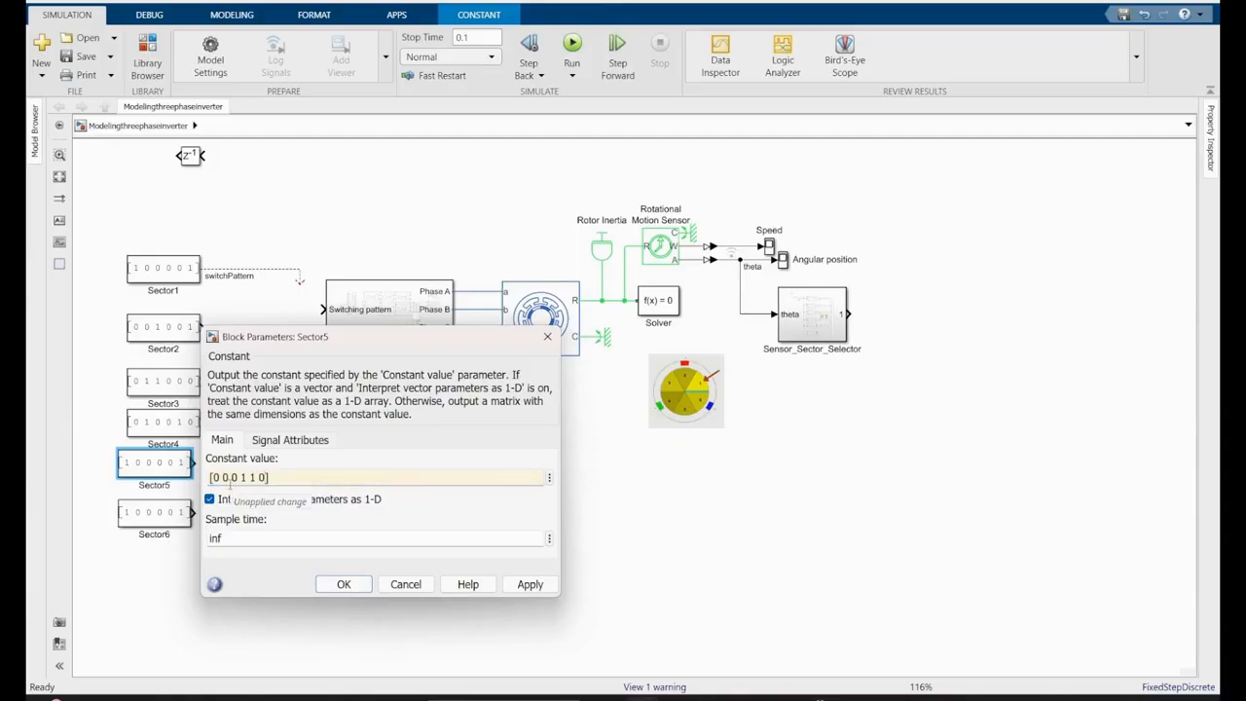
left_click(343, 584)
- Set the Sector6 constant value to [1 0 0 1 0 0]
double_click(163, 516)
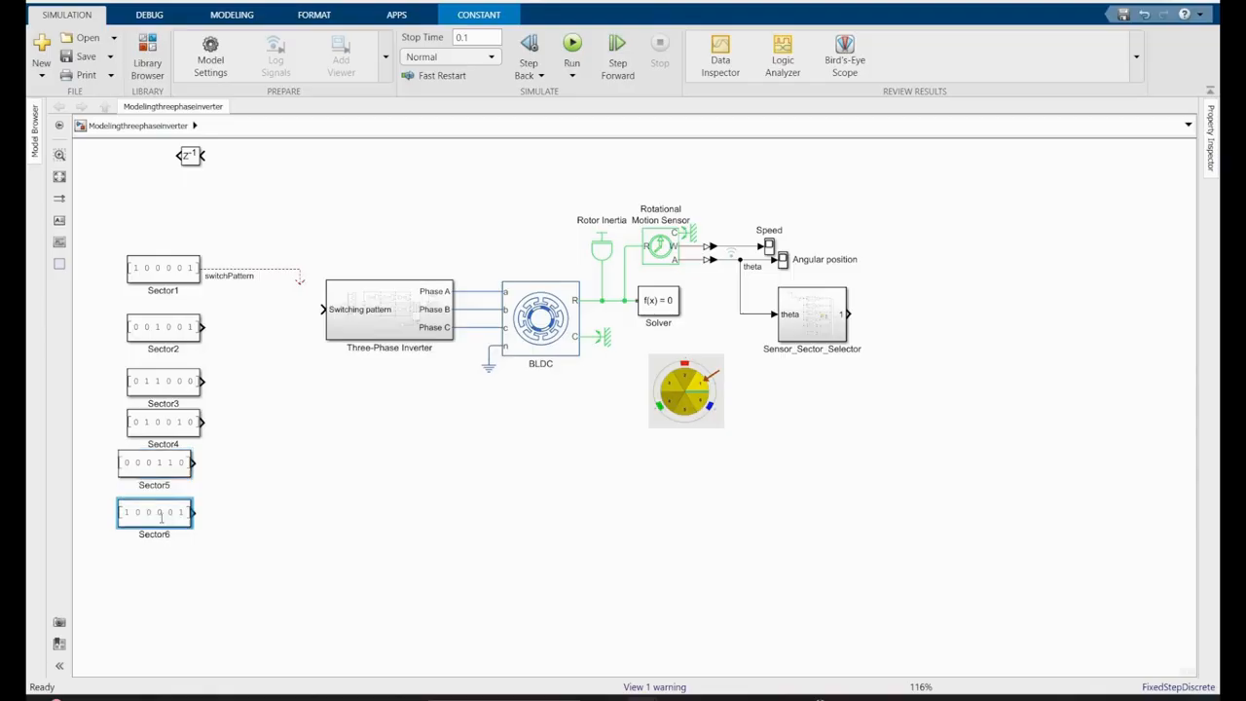
left_click(264, 528)
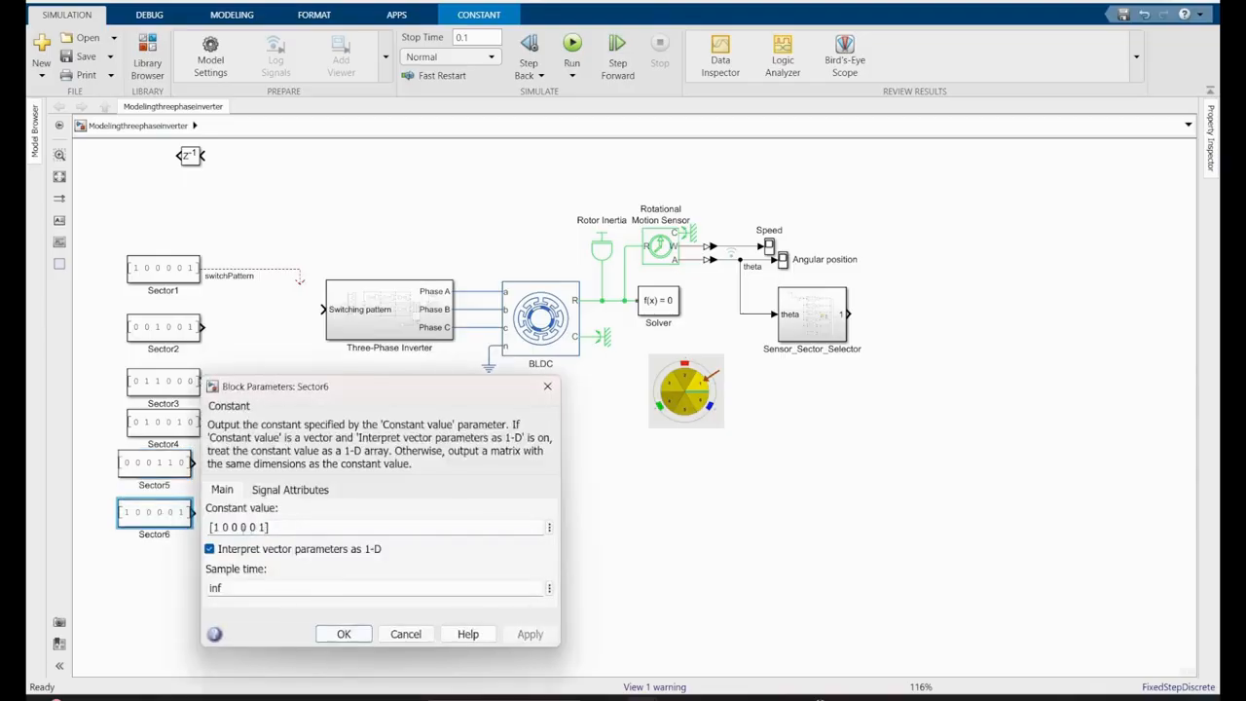
key("BackSpace")
key("BackSpace")
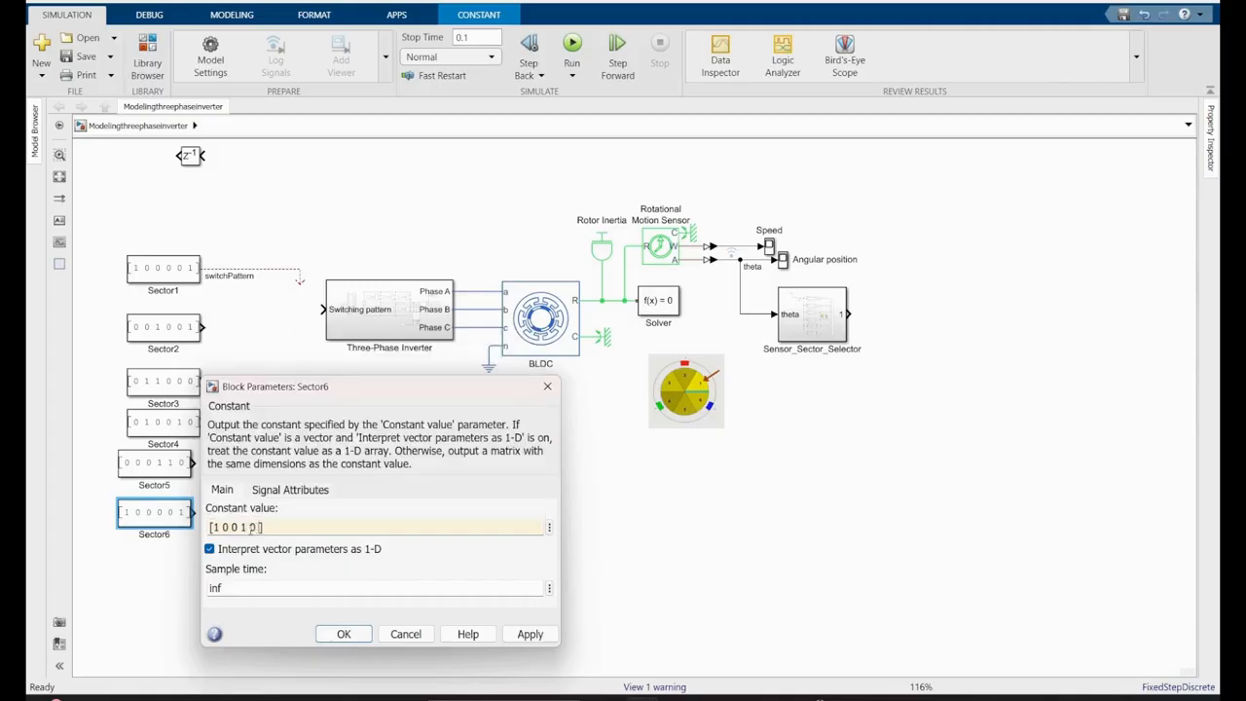
left_click(344, 634)
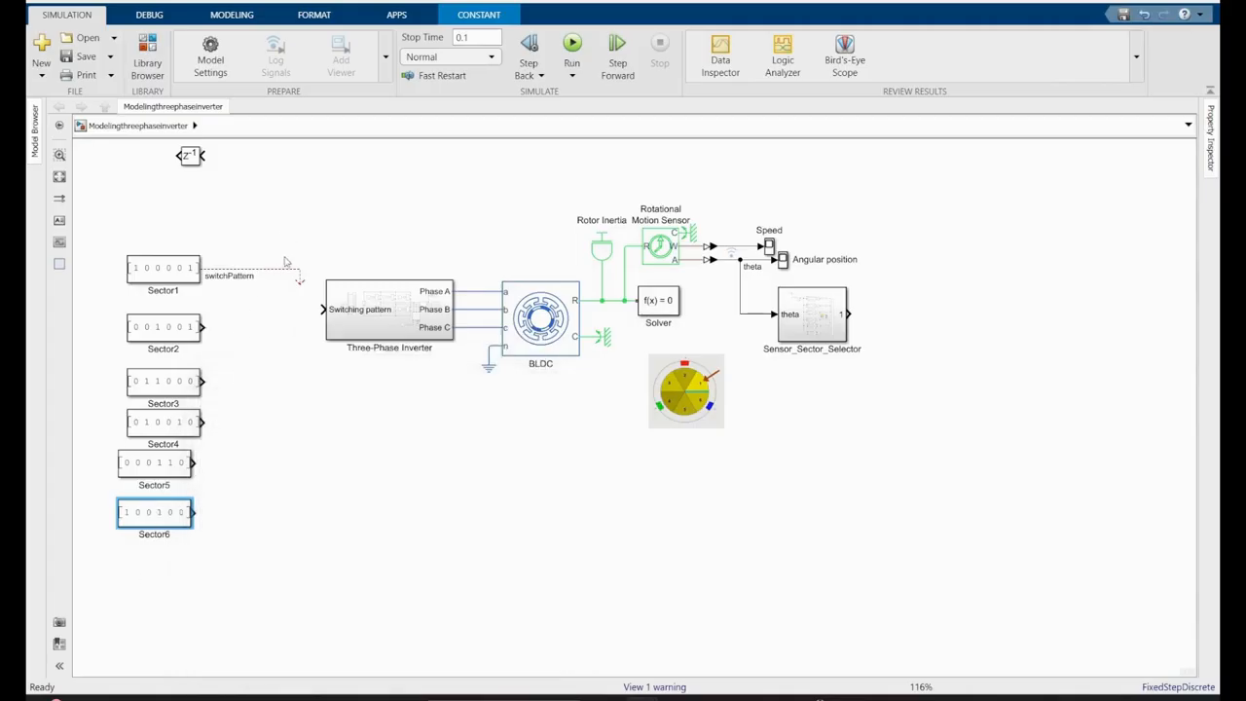
double_click(286, 406)
type("swi")
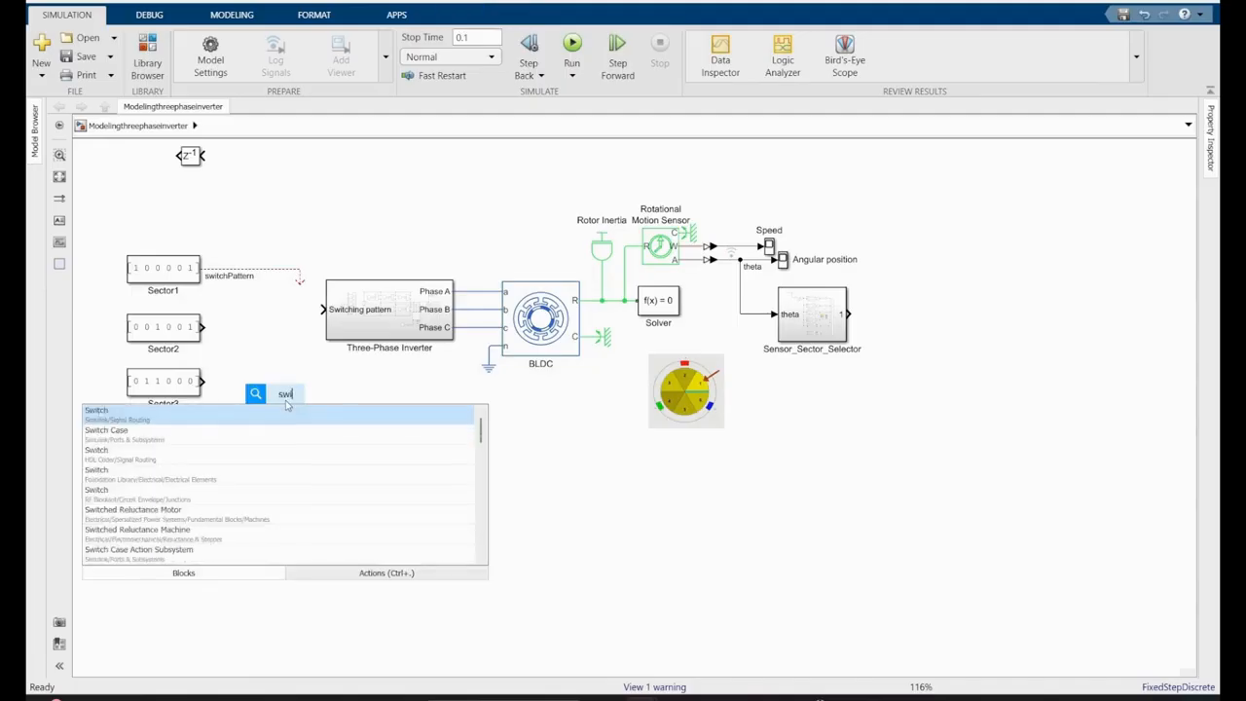
left_click(244, 416)
double_click(284, 409)
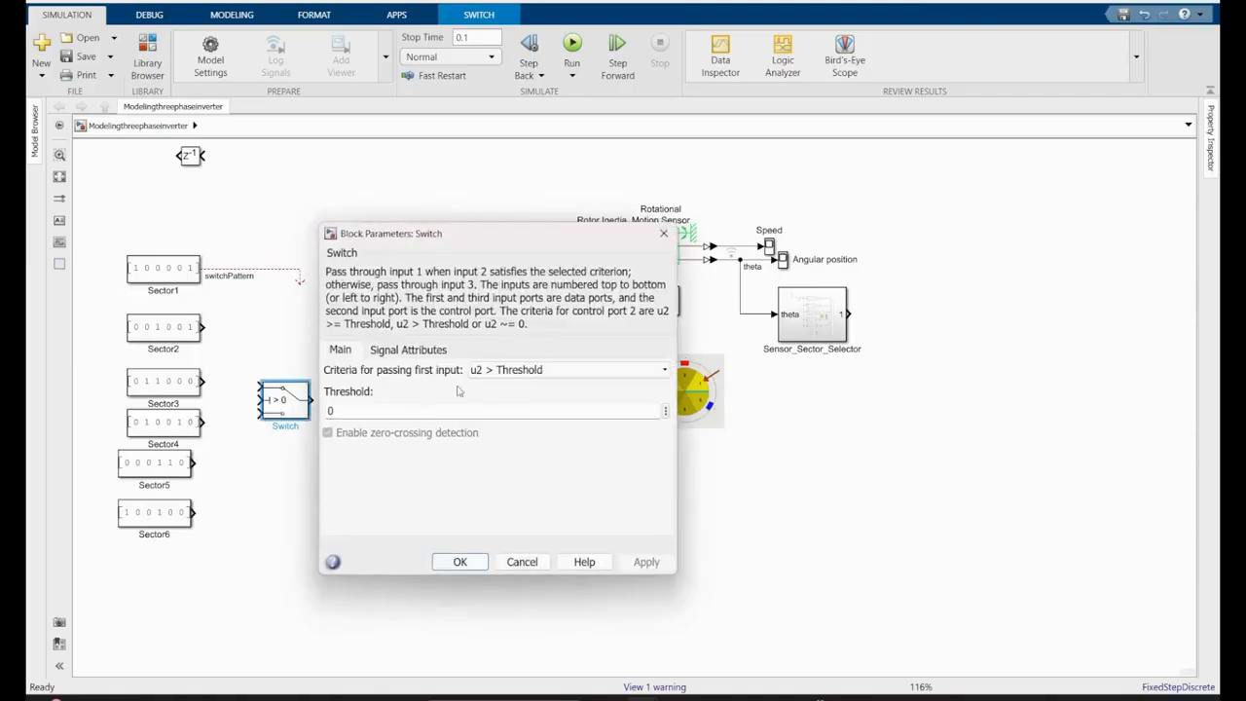
left_click(664, 233)
key("Delete")
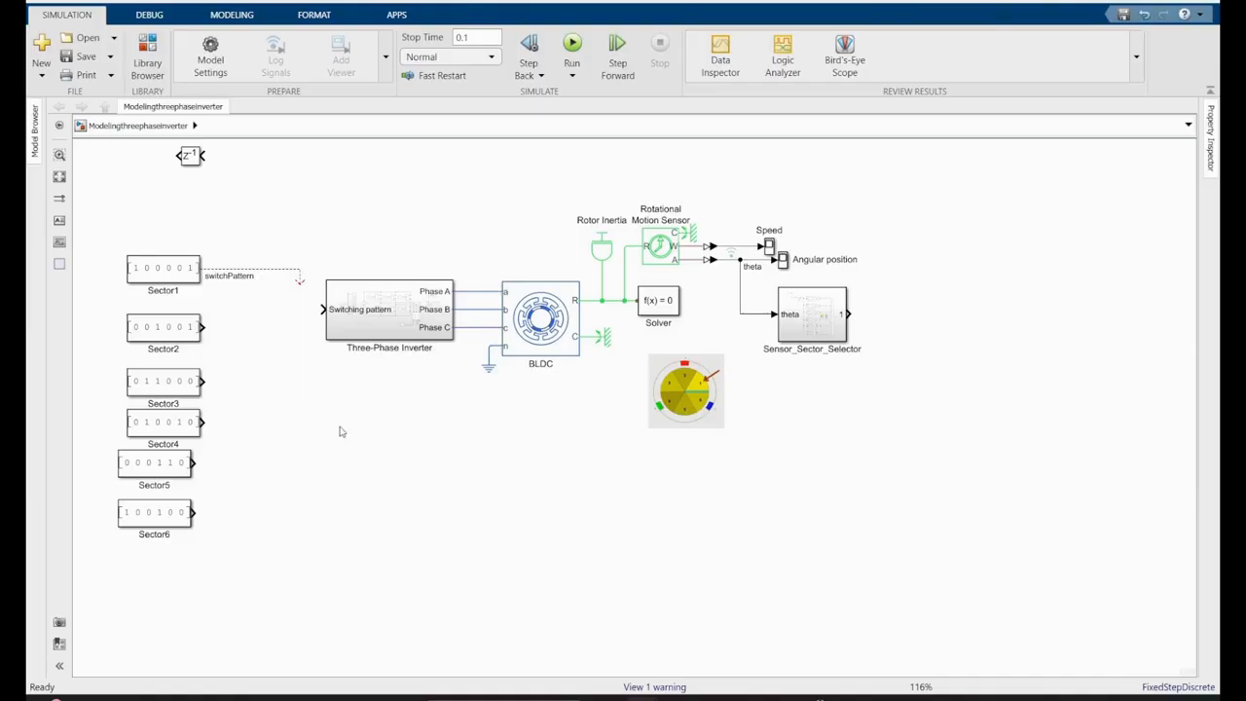
- Insert a Multiport Switch block between the sector constants and the Three-Phase Inverter
double_click(340, 432)
type("mul")
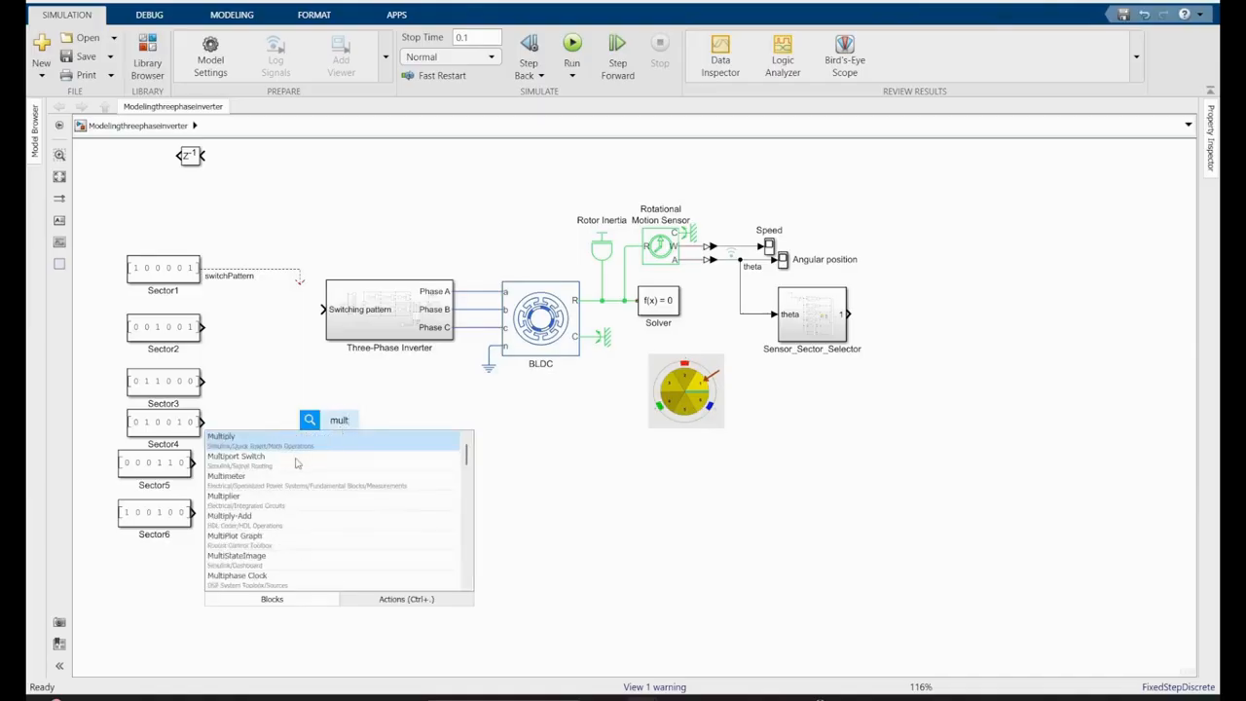
type("t")
left_click(261, 465)
left_click_drag(337, 430, 279, 368)
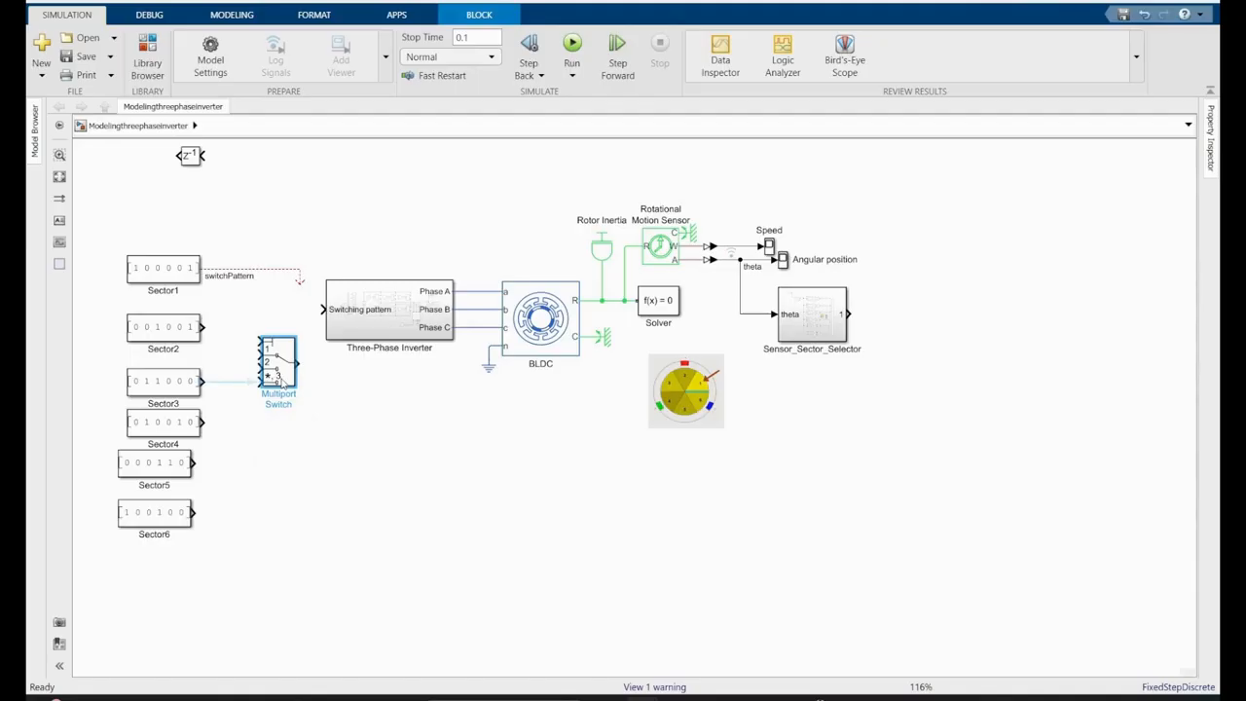
- Set the Multiport Switch's number of data ports to 6 and stretch the block vertically to space its ports
double_click(277, 365)
type("6")
key("Return")
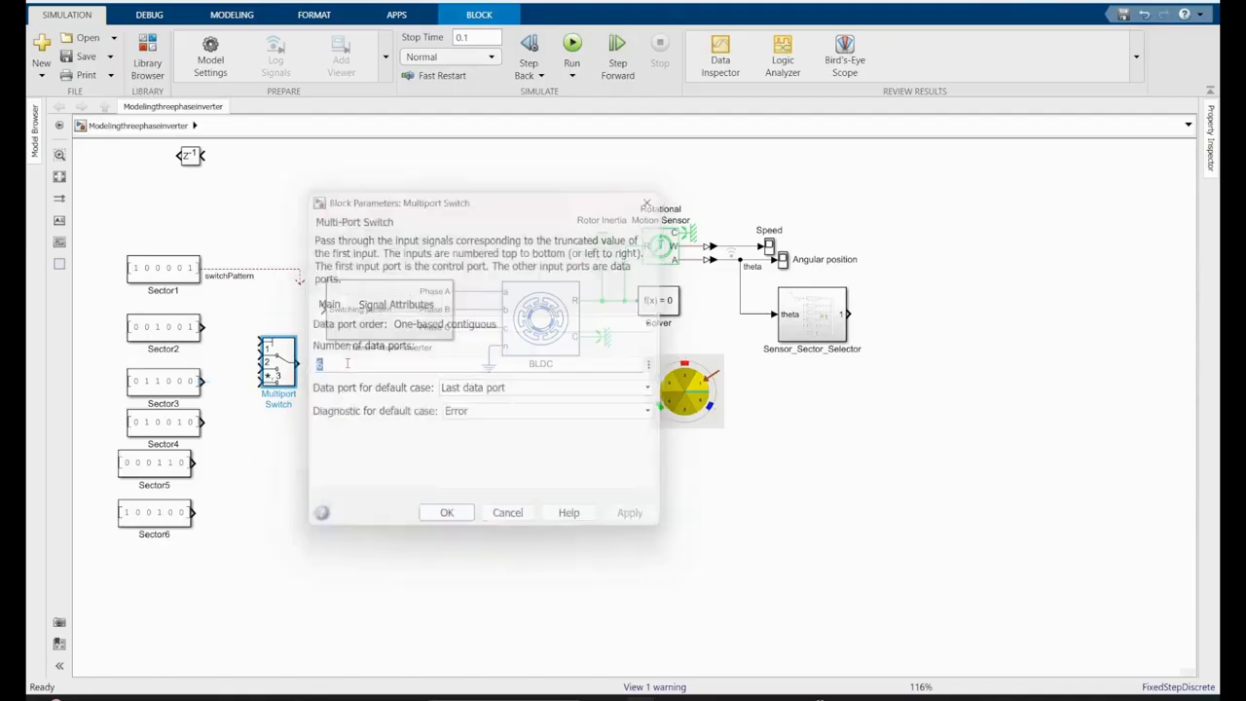
left_click_drag(295, 388, 288, 532)
left_click_drag(273, 447, 273, 398)
left_click_drag(183, 223, 115, 544)
left_click(281, 407, "ctrl")
left_click_drag(242, 250, 231, 514)
key("Delete")
key("Delete")
left_click_drag(186, 222, 142, 518)
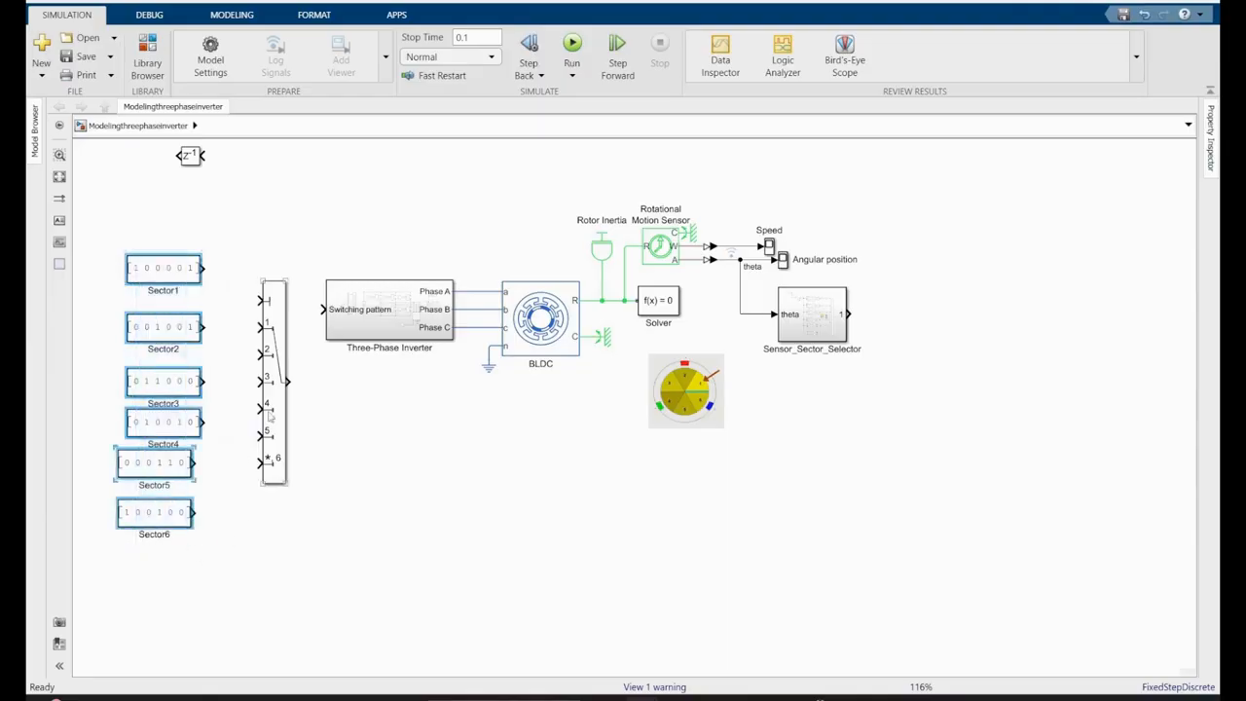
left_click(276, 409, "ctrl")
left_click_drag(207, 154, 226, 173)
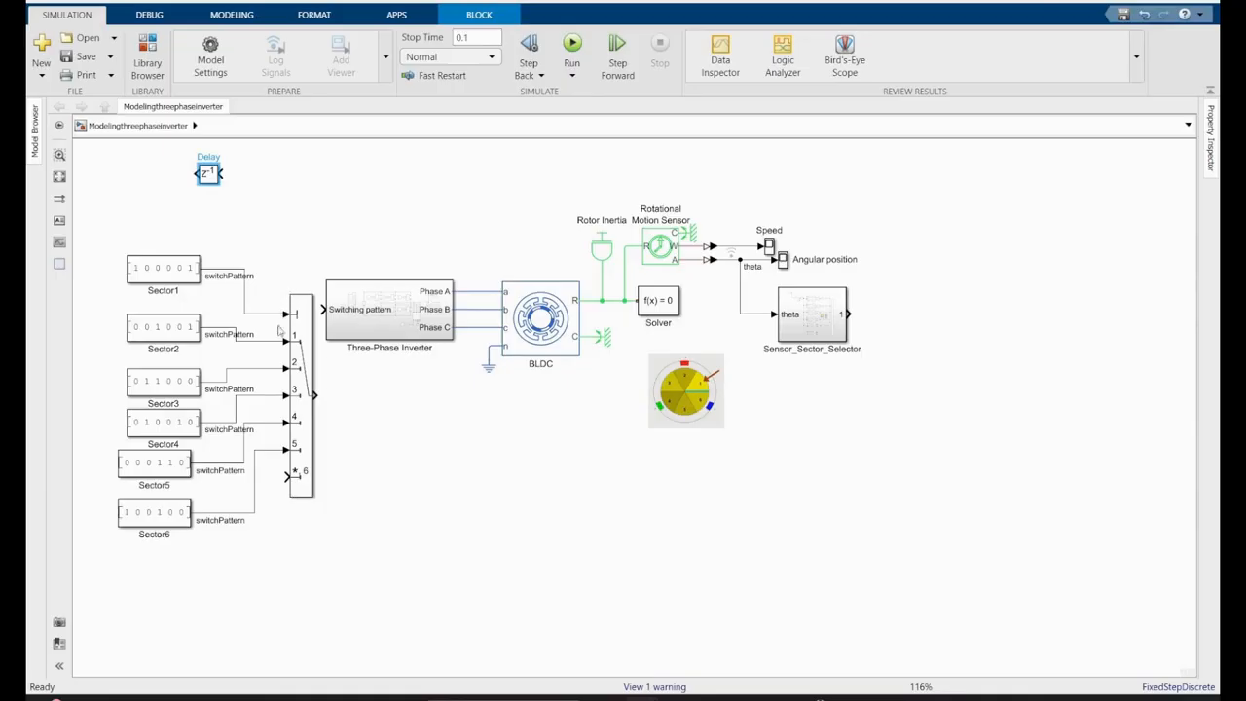
left_click_drag(278, 329, 224, 507)
key("Delete")
- Place the Delay block above the inverter and wire the Sensor_Sector_Selector output through it to the Multiport Switch's control input
left_click_drag(217, 182, 438, 198)
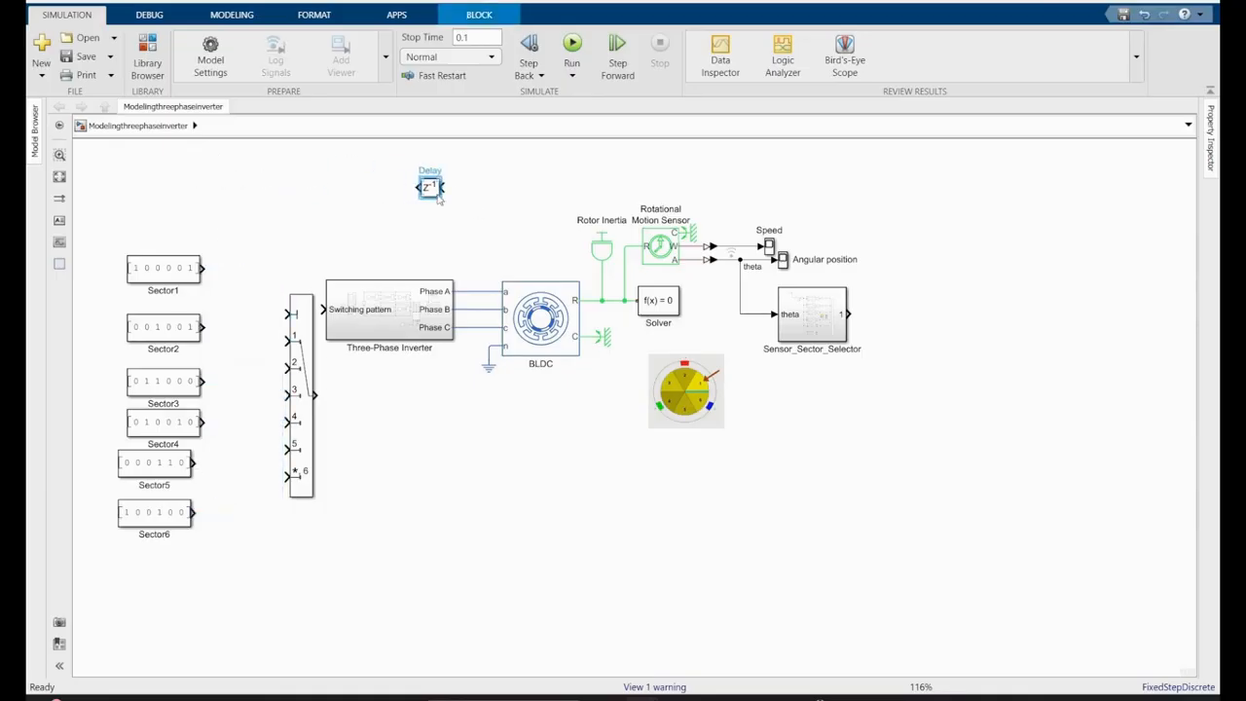
left_click(849, 315)
left_click(444, 188)
left_click(418, 188)
left_click(287, 314)
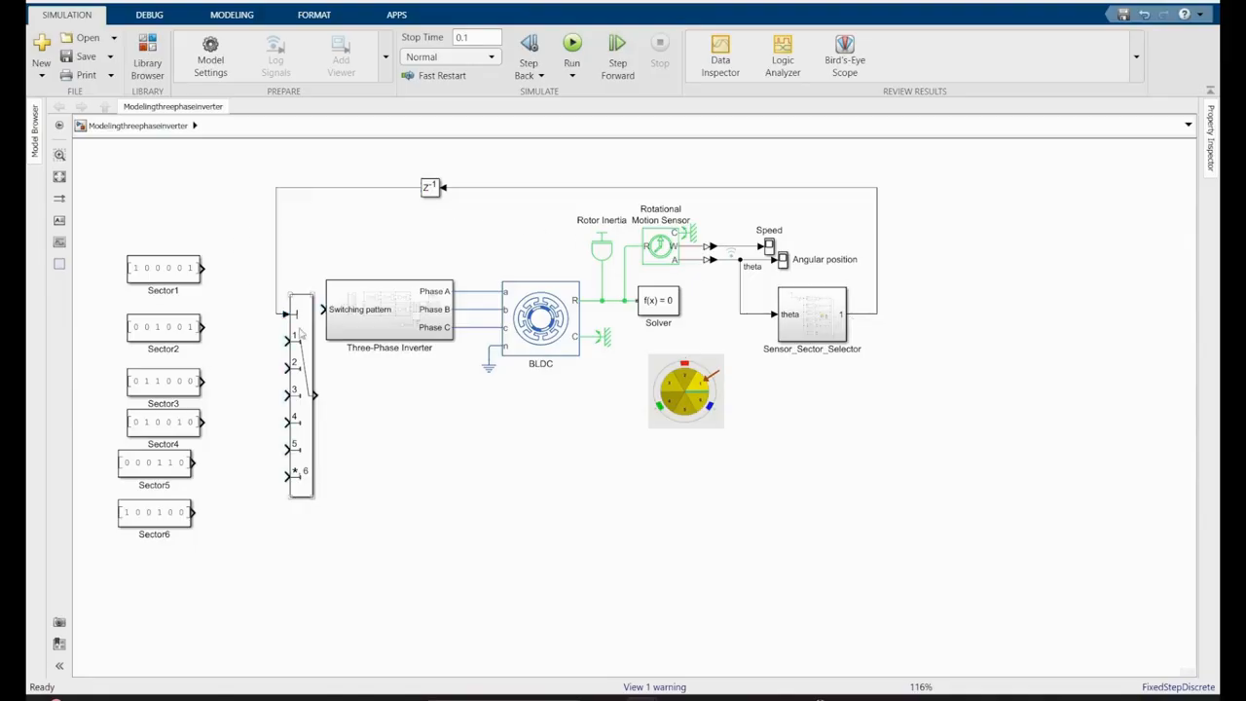
- Connect the Multiport Switch output to the inverter's Switching pattern input and the Sector1 to Sector6 constants to data ports 1 to 6
left_click_drag(300, 331, 274, 247)
left_click_drag(207, 216, 113, 542)
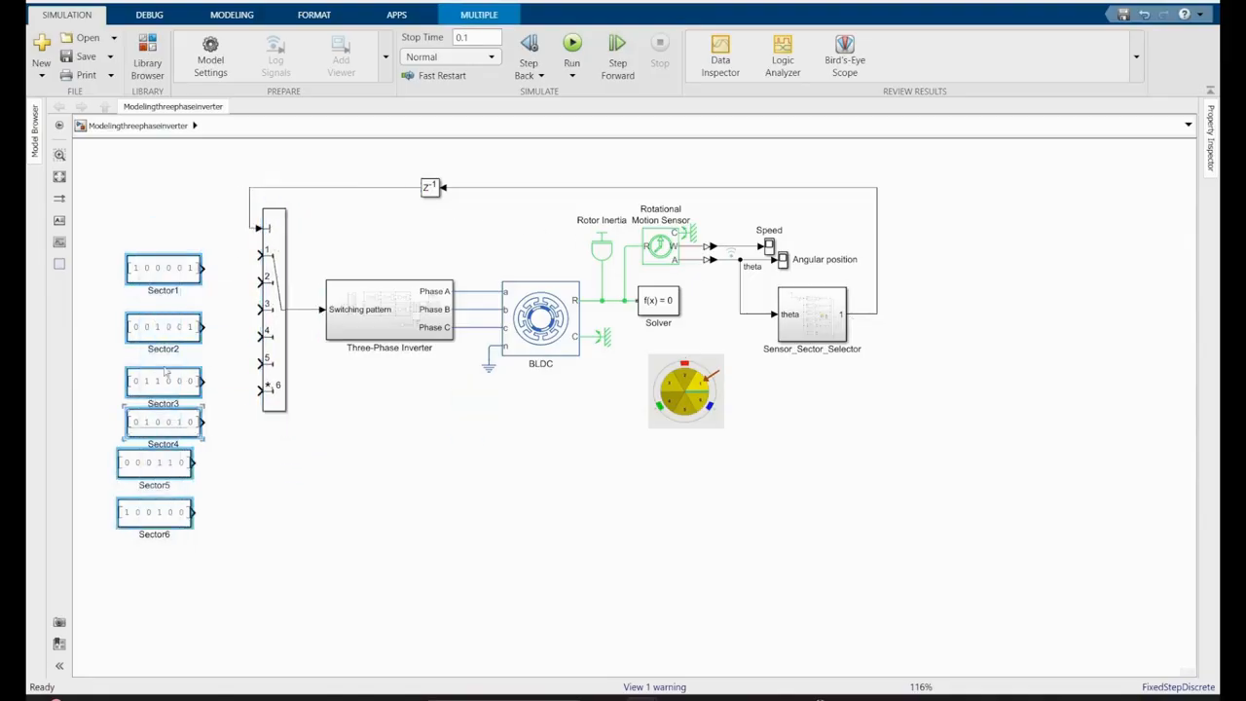
left_click_drag(165, 373, 158, 271)
left_click(277, 338, "ctrl")
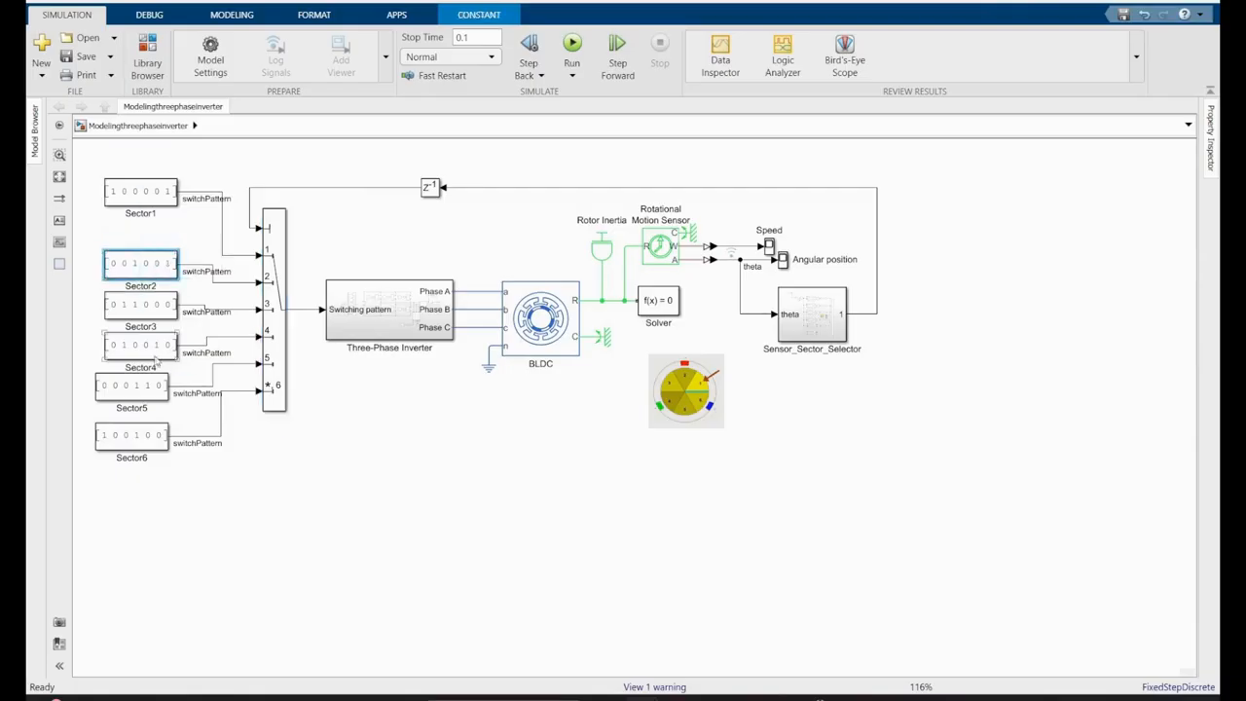
- Align the Sector1, Sector5 and Sector6 constants with the others in one evenly spaced column
left_click_drag(146, 388, 155, 388)
left_click_drag(136, 436, 146, 426)
left_click_drag(156, 199, 157, 232)
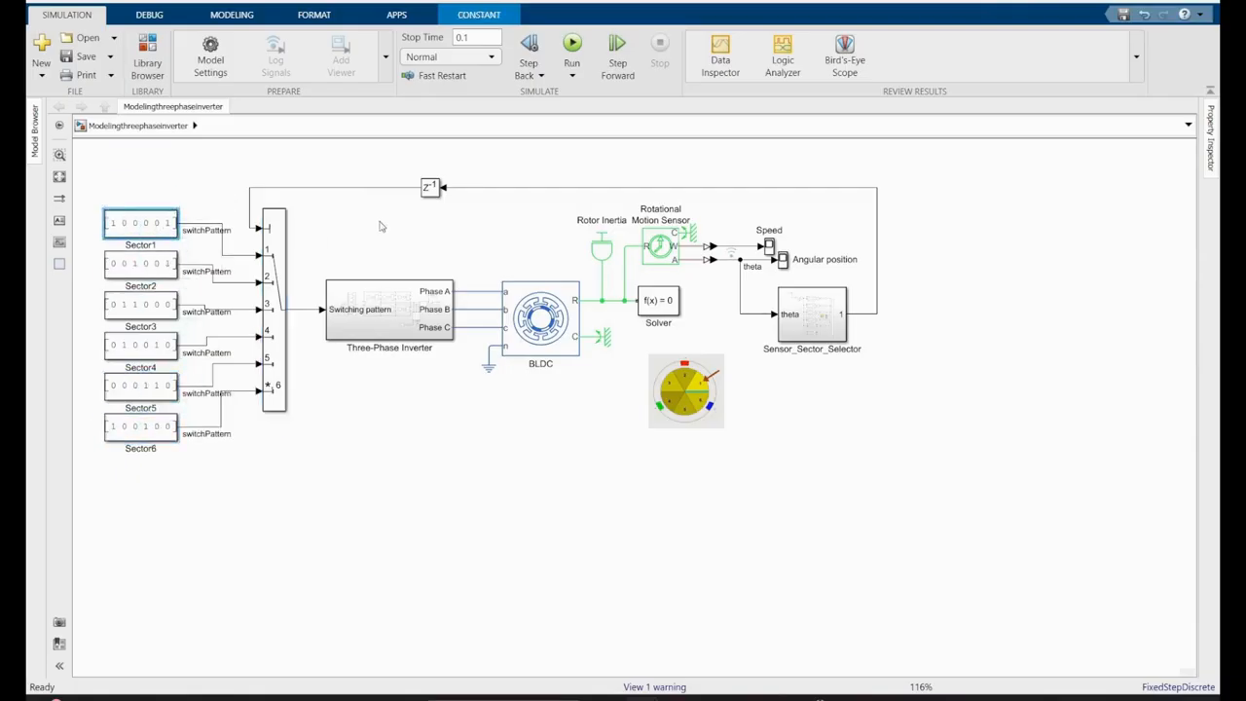
left_click(380, 225)
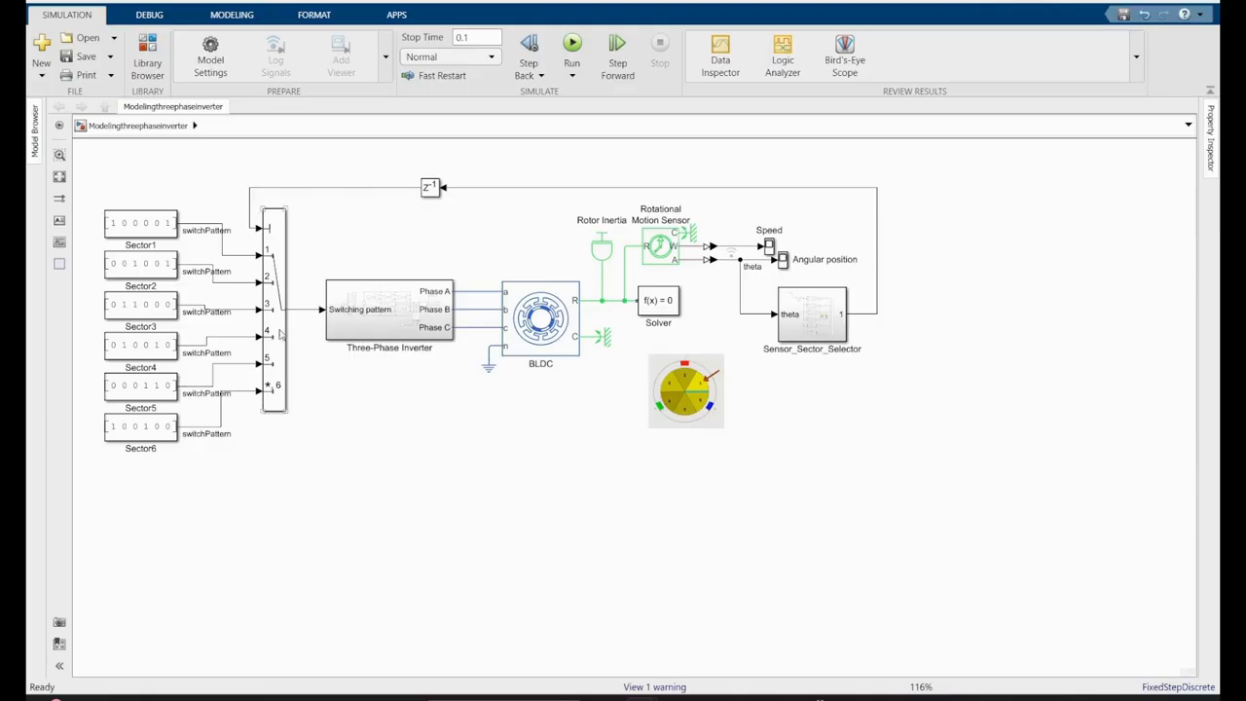
left_click_drag(312, 159, 118, 488)
left_click(407, 148)
left_click(439, 472)
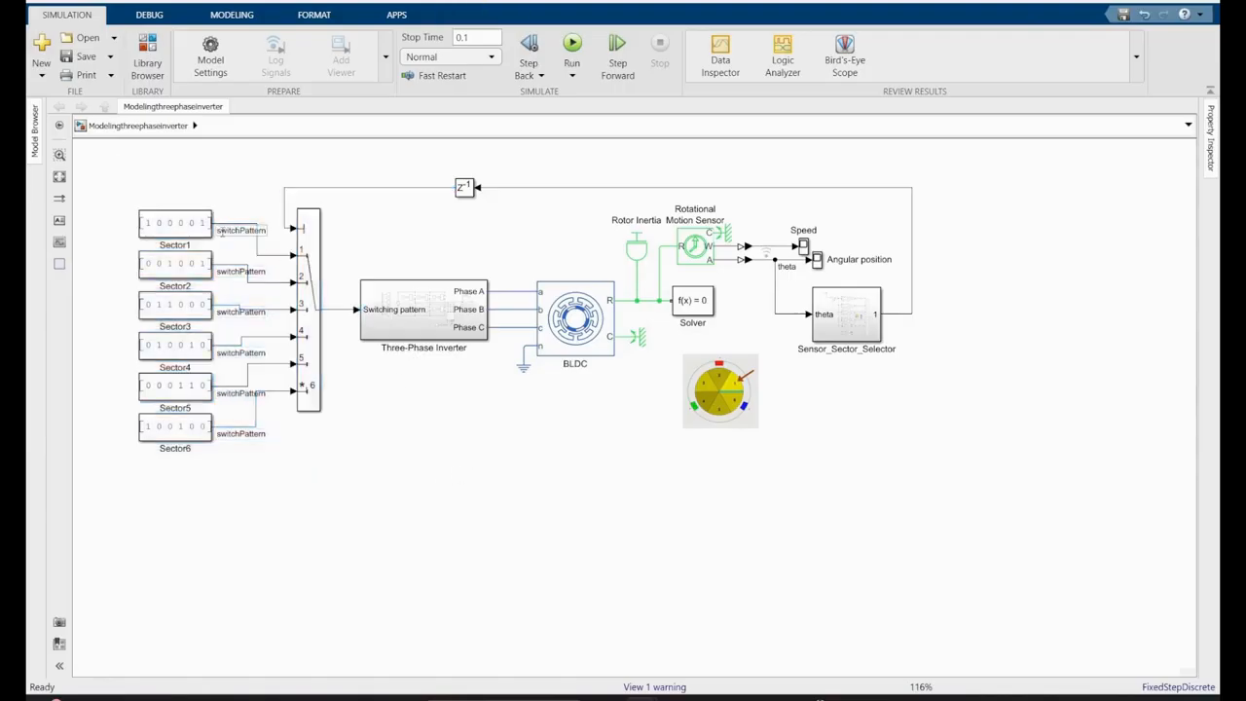
double_click(217, 231)
left_click(271, 255)
left_click(335, 316)
- Group the six sector constants and the Multiport Switch into a subsystem and place it in the feedback path beside the Delay block
left_click_drag(341, 168, 115, 469)
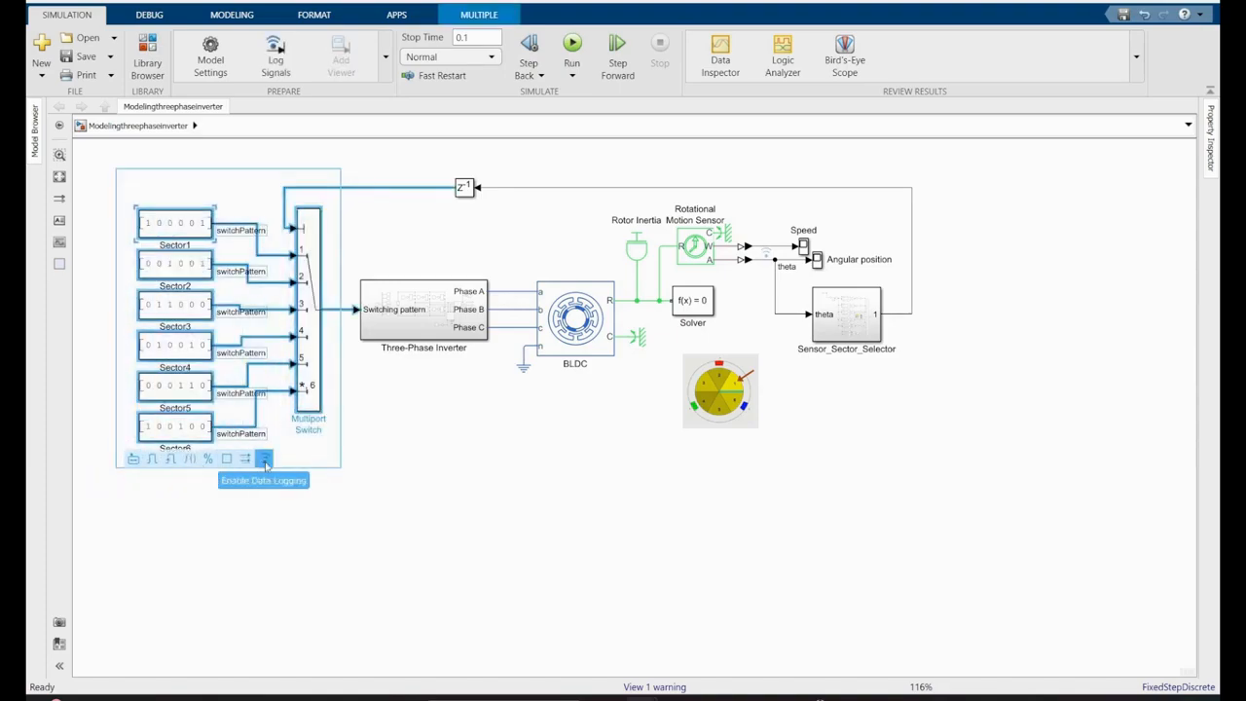
left_click(134, 459)
mouse_move(199, 333)
left_mouse_down()
mouse_move(285, 319)
mouse_move(220, 326)
left_mouse_up()
left_click_drag(224, 309, 349, 193)
- Enable logging on the signal from the new subsystem to the inverter, name it switchPatern and route it closer to the inverter
left_click_drag(348, 299, 287, 312)
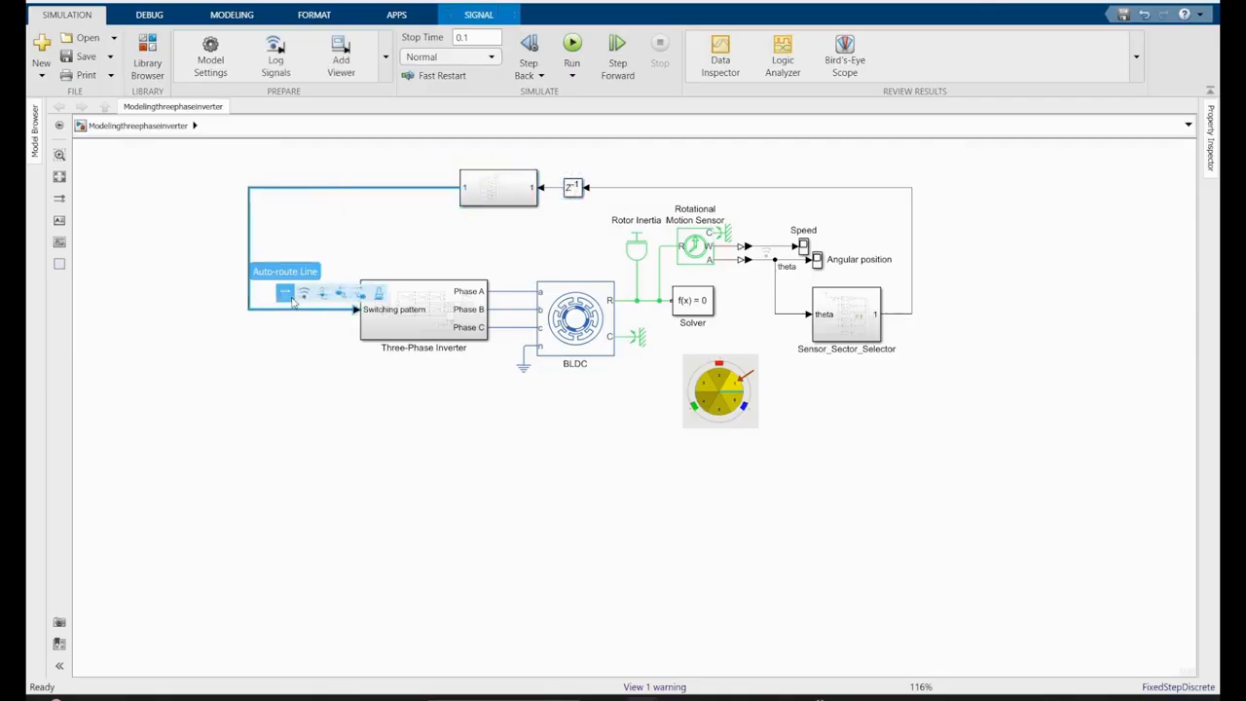
left_click(304, 294)
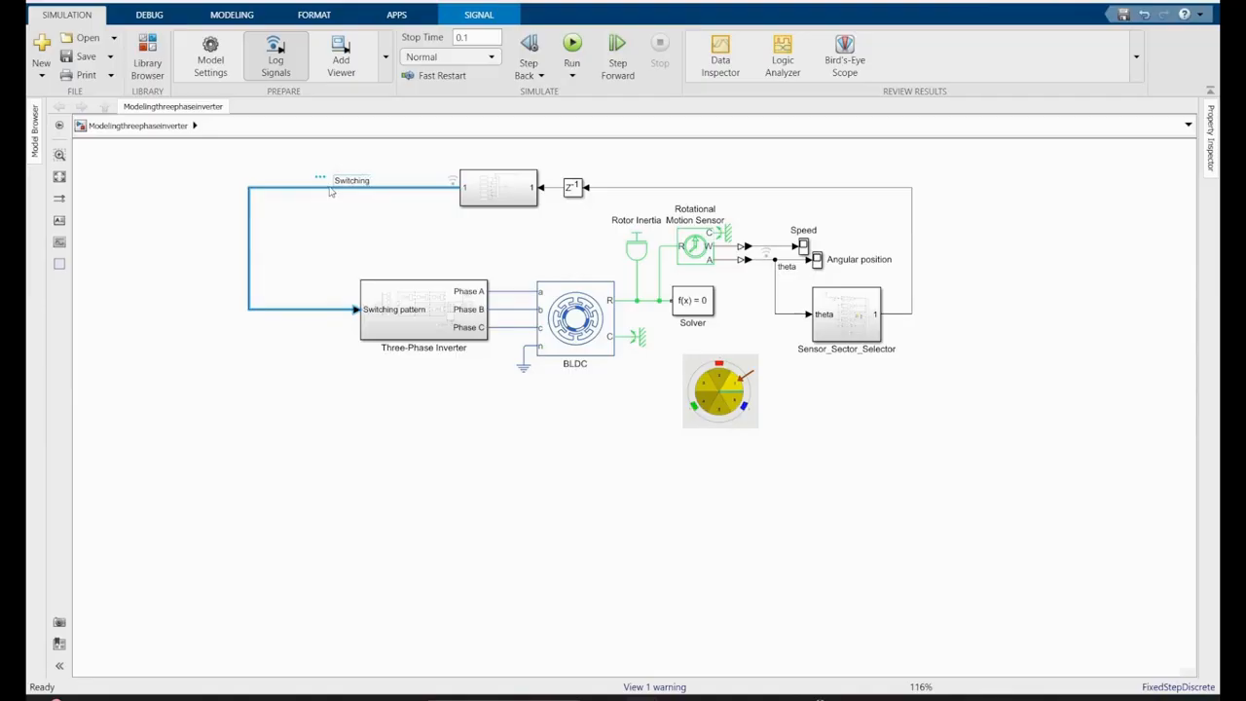
double_click(498, 187)
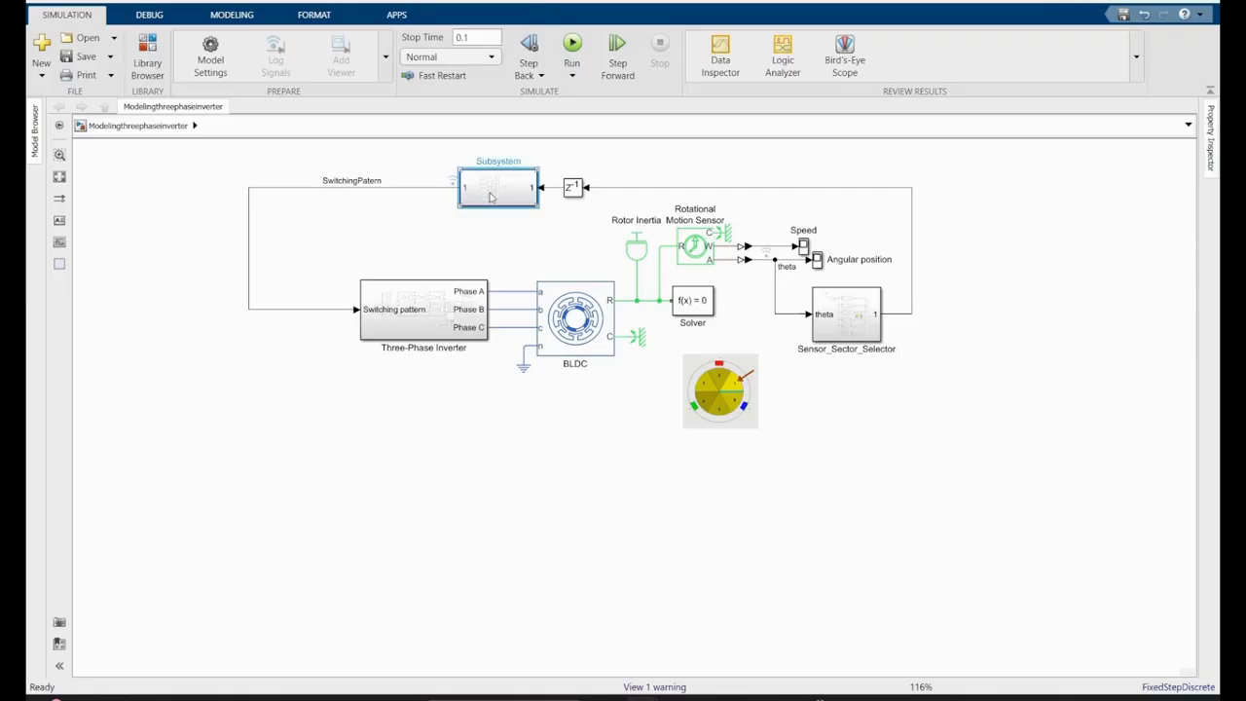
left_click(133, 127)
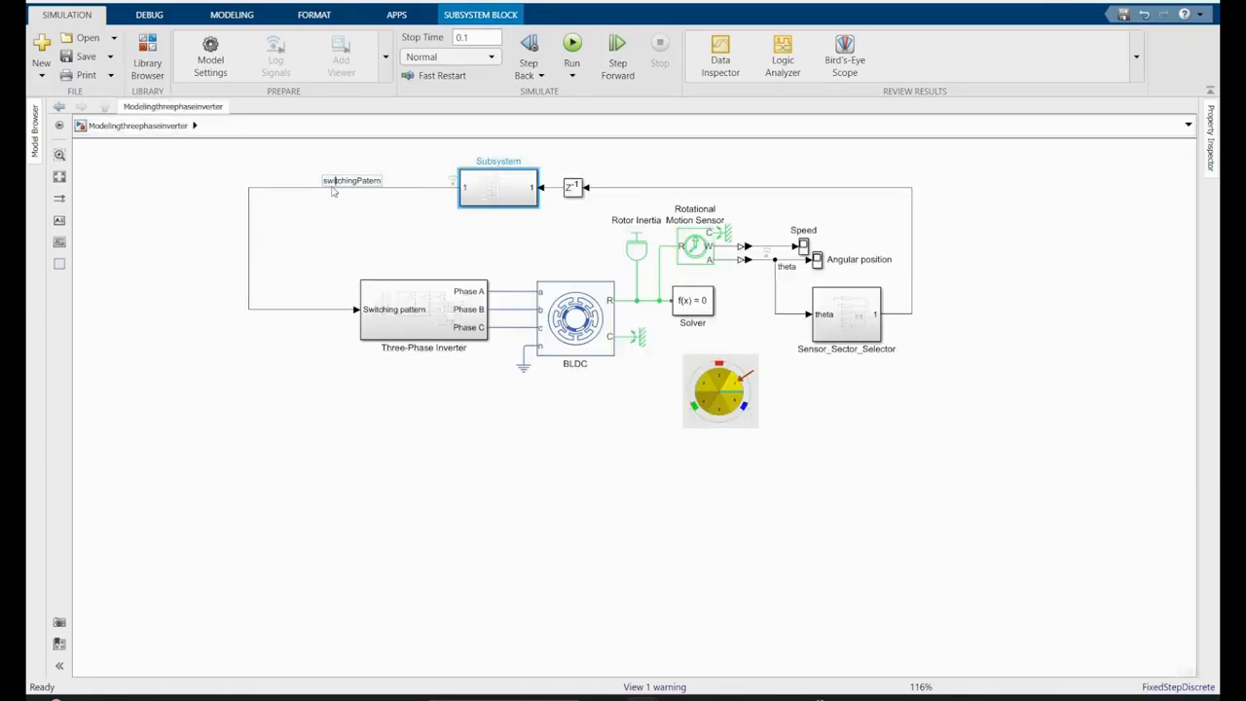
left_click(332, 192)
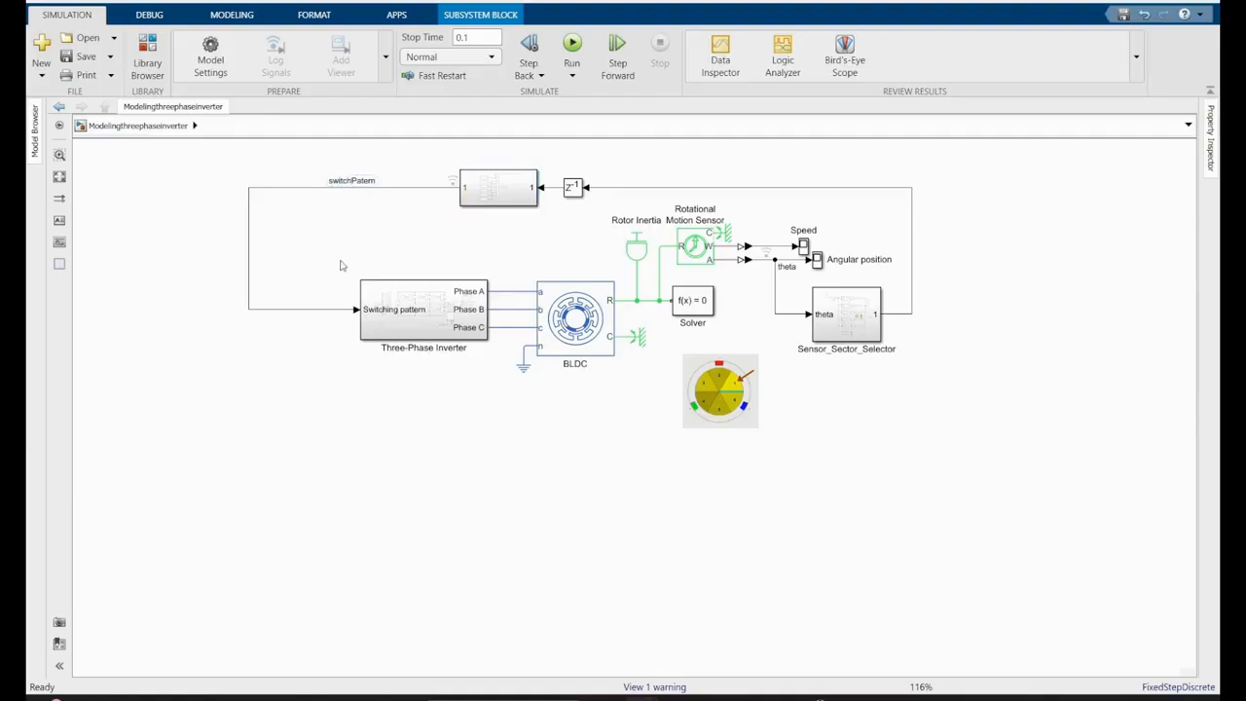
left_click_drag(251, 245, 314, 244)
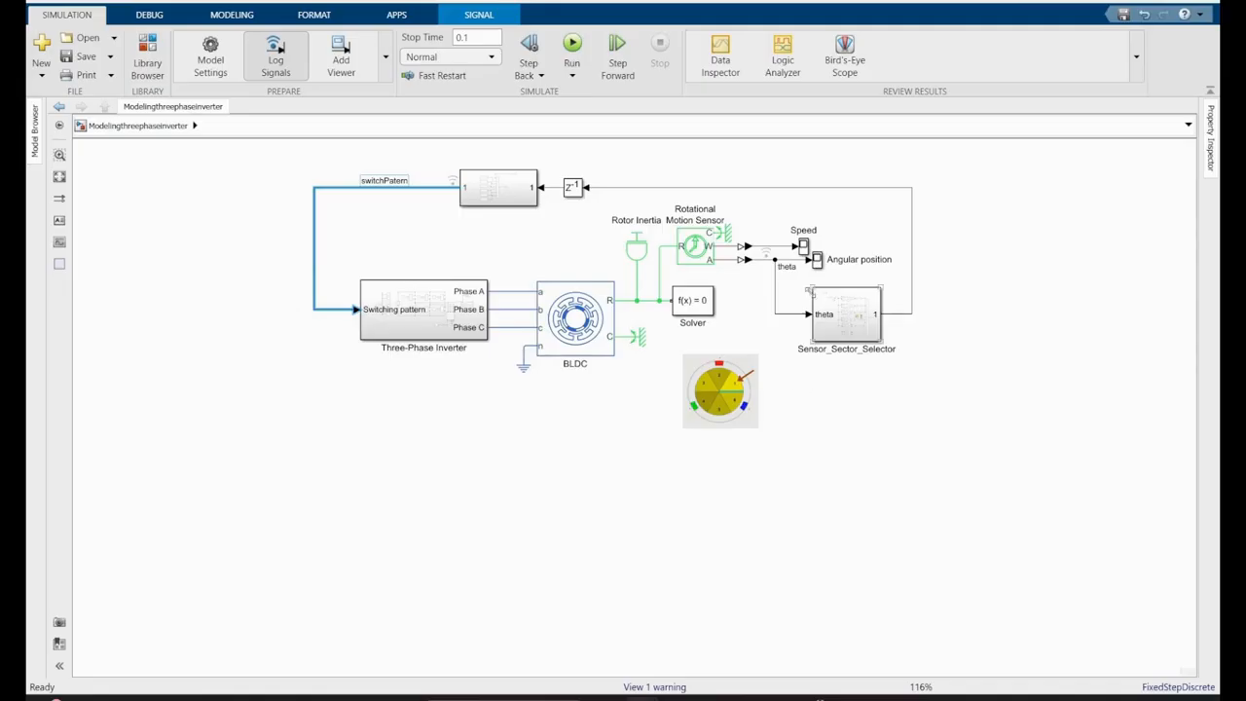
- Run the simulation of the three-phase inverter model
left_click(575, 47)
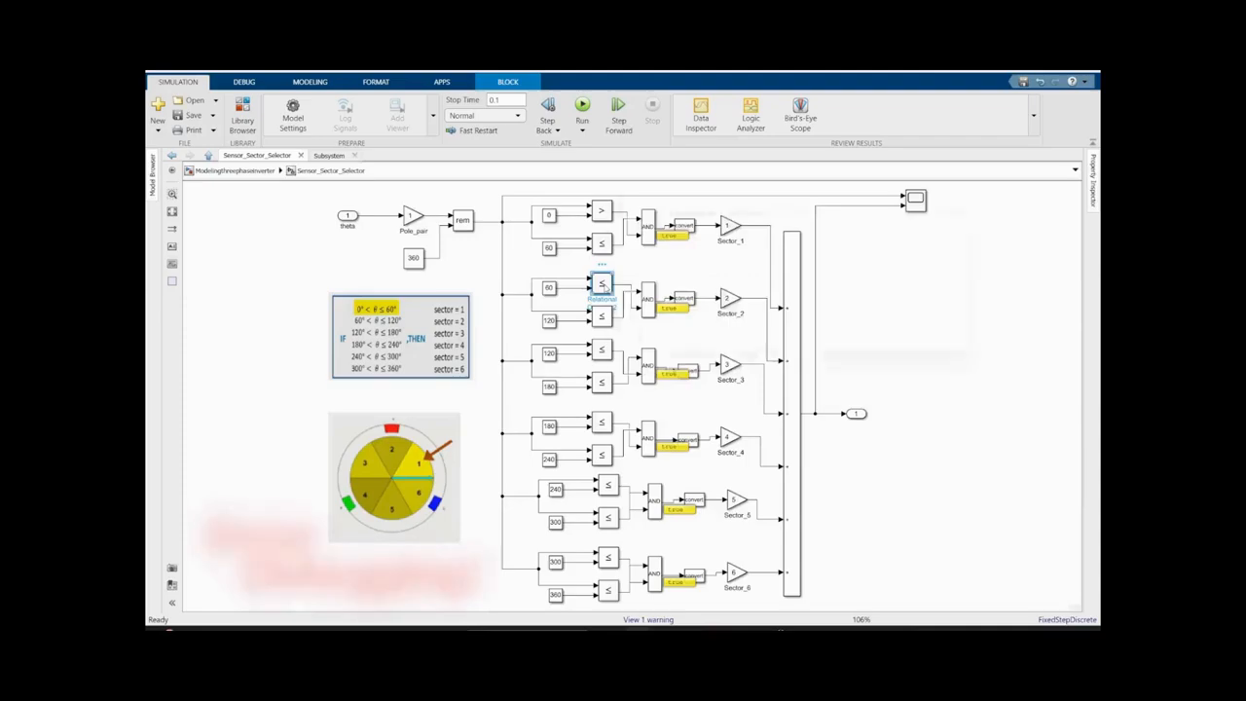
- In Sensor_Sector_Selector, set the relational operators for the lower limits of Sector_2 (60) and Sector_3 (120) to >
double_click(601, 283)
left_click(934, 281)
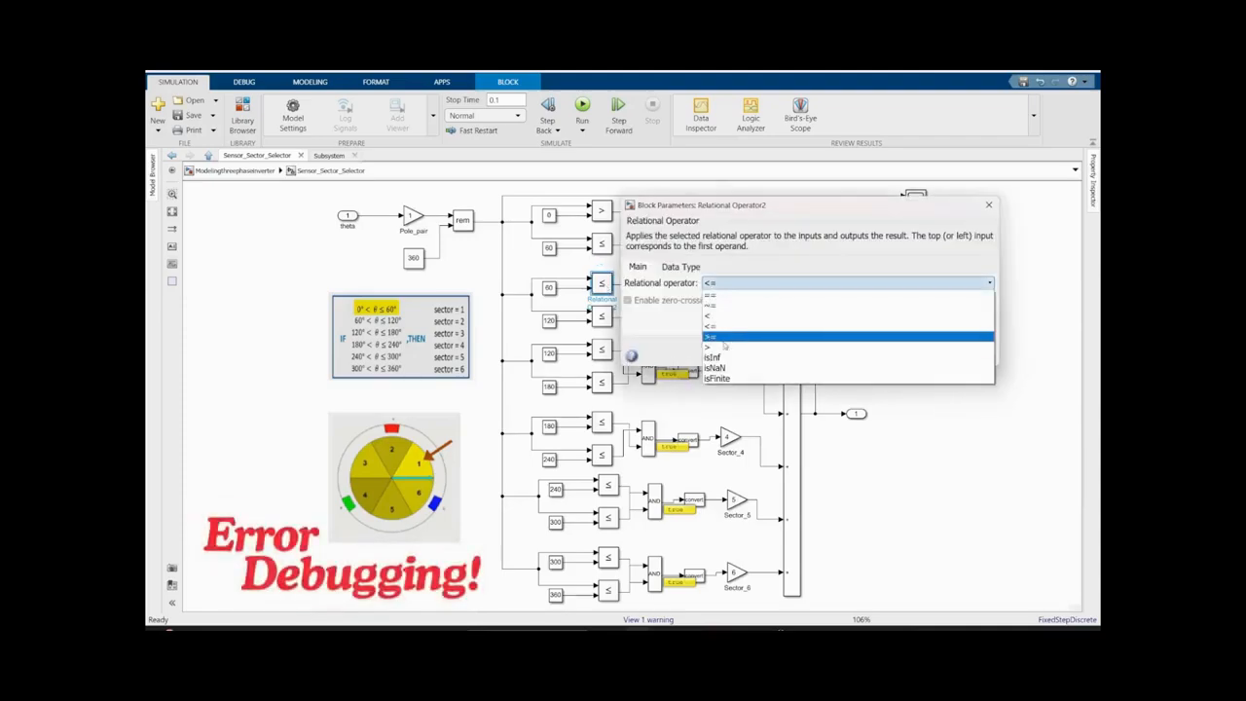
left_click(816, 359)
double_click(601, 349)
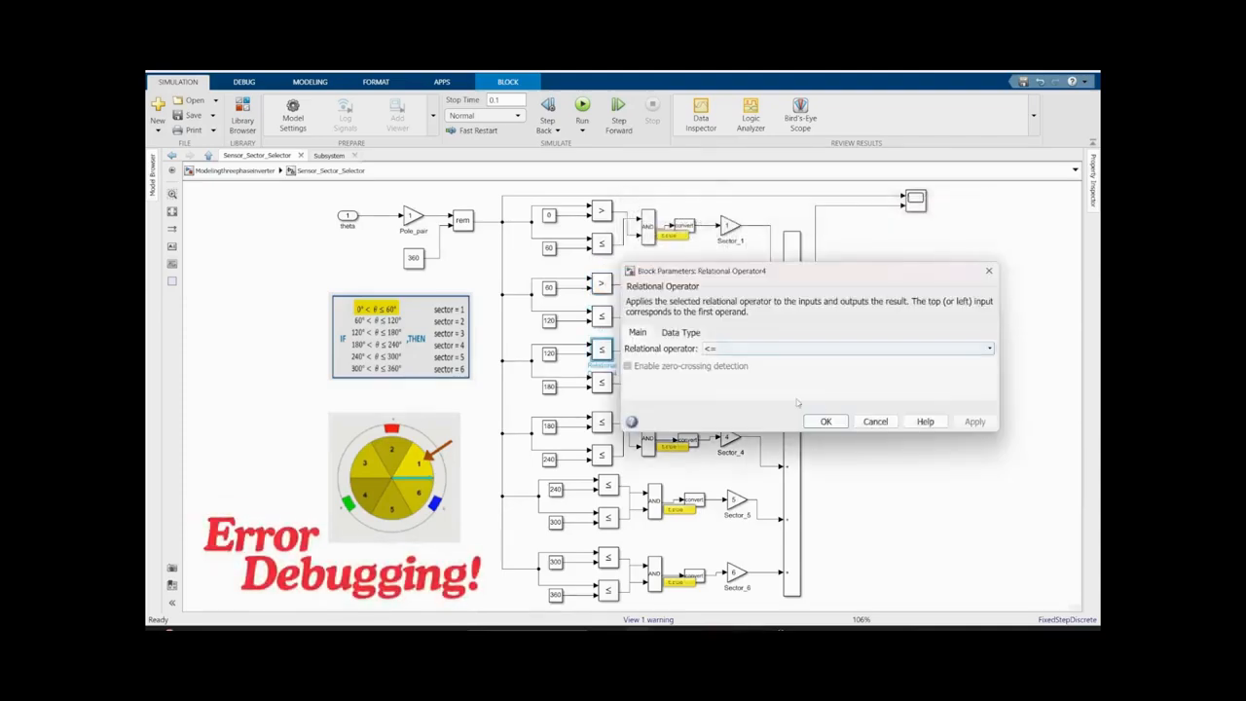
left_click(857, 349)
left_click(760, 416)
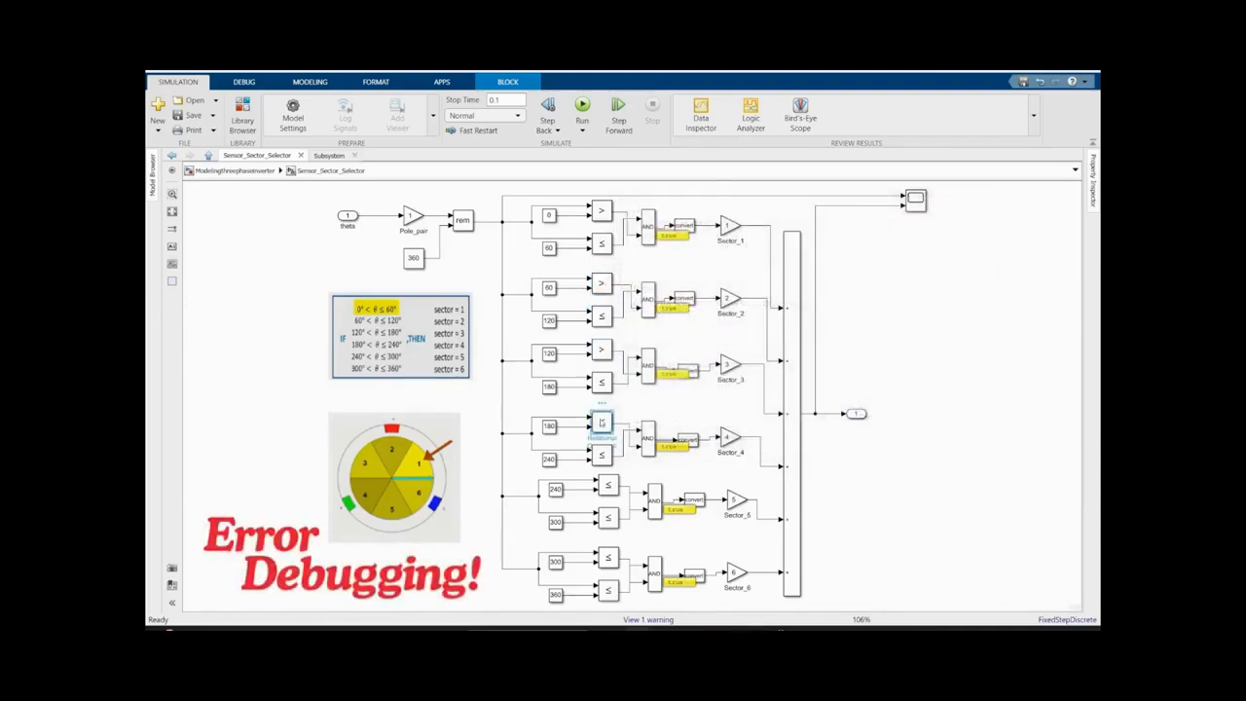
- Set the relational operators for the lower limits of Sector_4 (180) and Sector_5 (240) to >
double_click(601, 421)
left_click(877, 423)
left_click(740, 484)
left_click(826, 493)
double_click(609, 484)
left_click(876, 484)
left_click(740, 545)
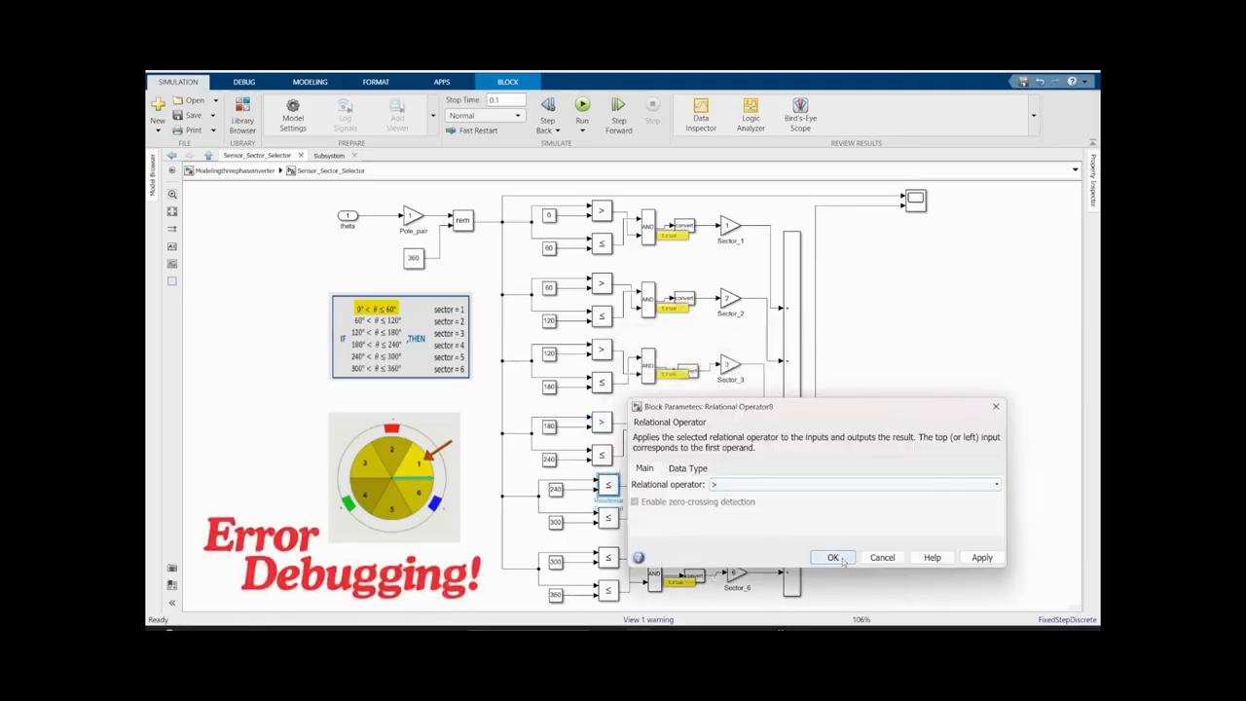
left_click(834, 557)
- Set the relational operator for the lower limit of Sector_6 (300) to >
double_click(609, 557)
left_click(877, 538)
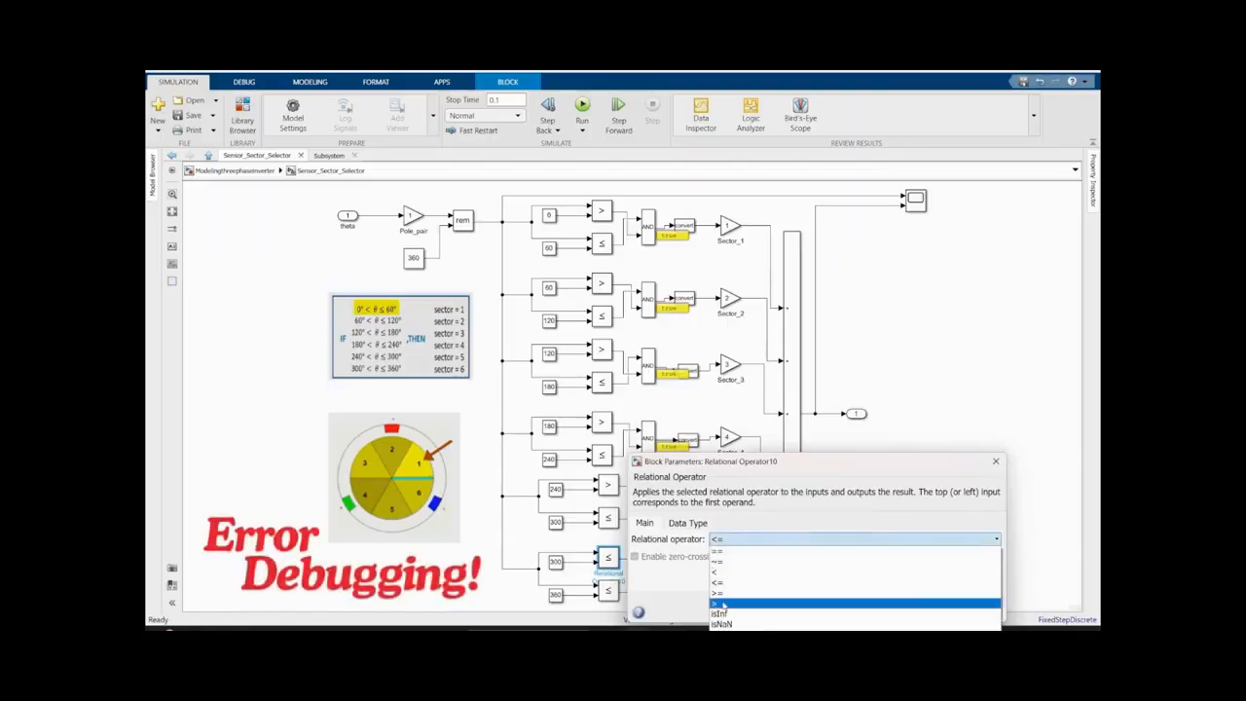
left_click(723, 605)
left_click(834, 611)
left_click(897, 495)
- Return to the top-level model, run the simulation and examine the Speed scope
left_click(261, 171)
left_click(583, 106)
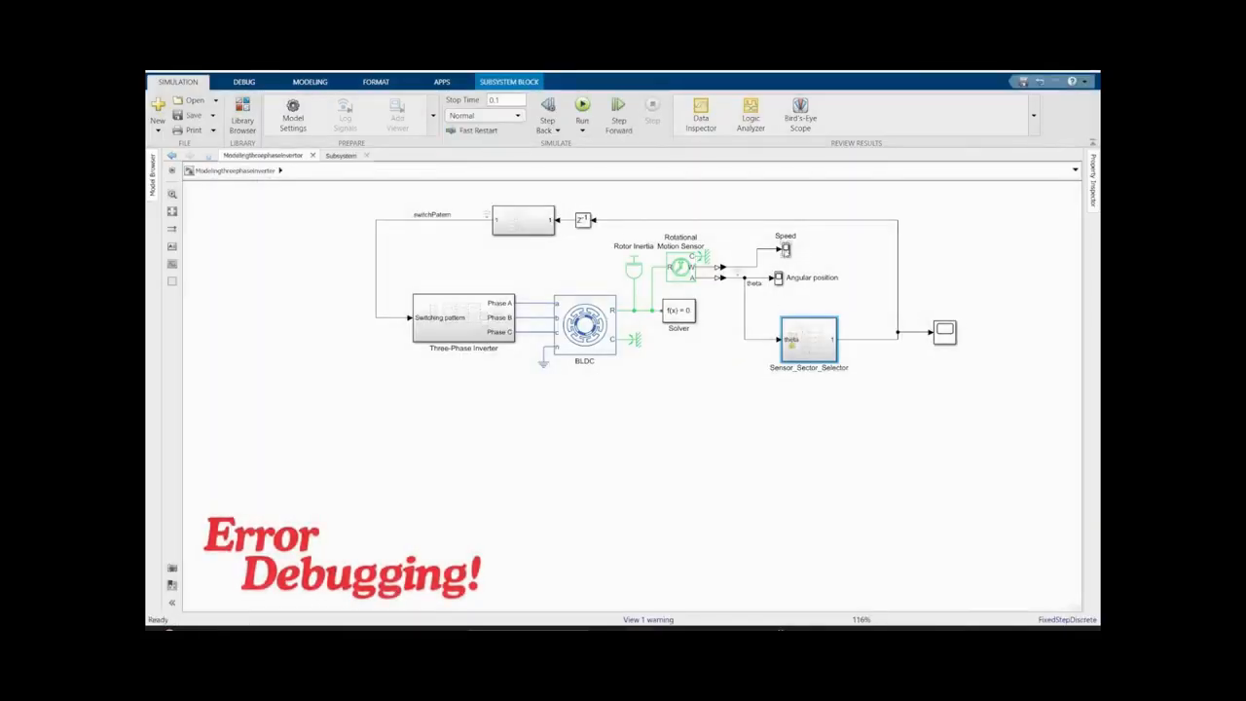
double_click(785, 250)
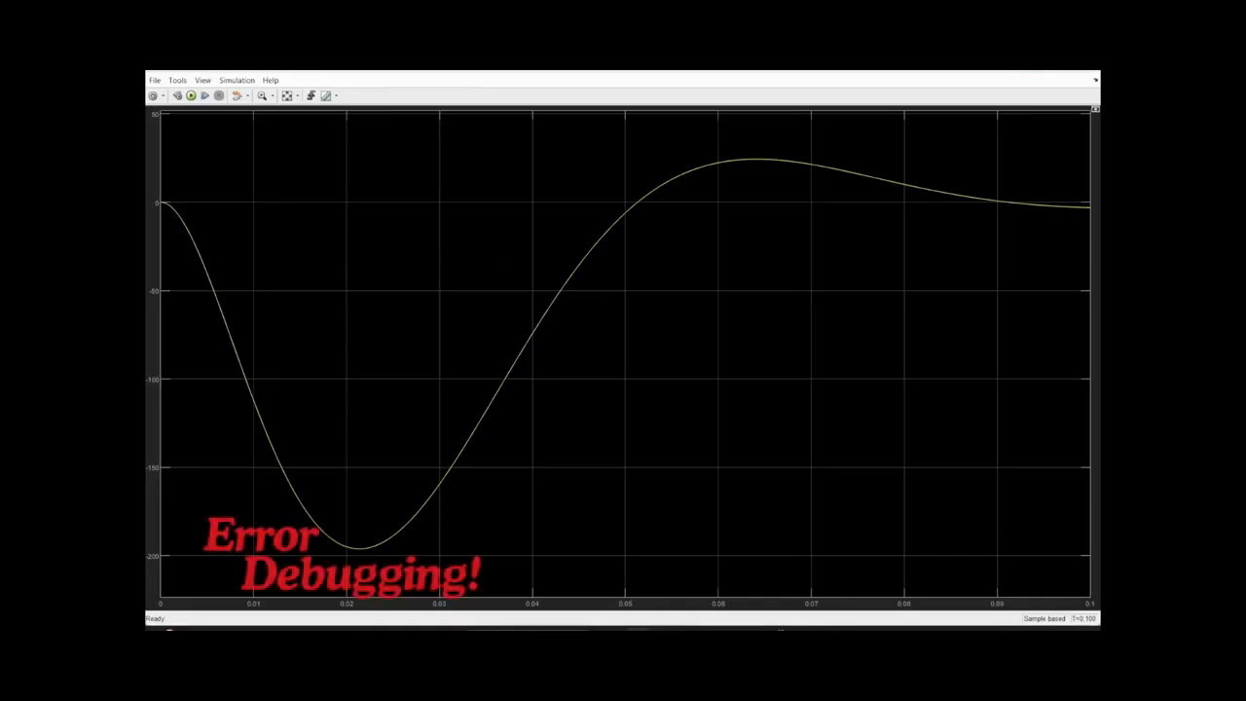
left_click(1088, 77)
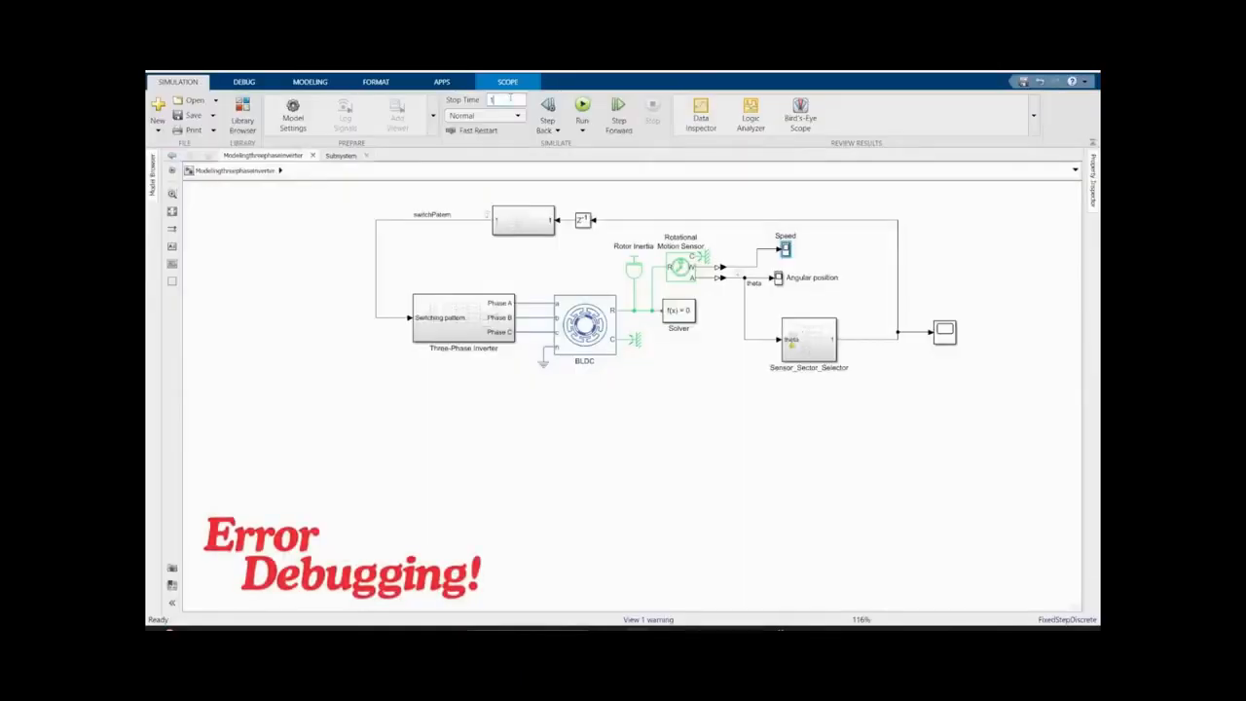
- Set the simulation stop time to 1, rerun the model and examine the sector output and speed responses
left_click(583, 105)
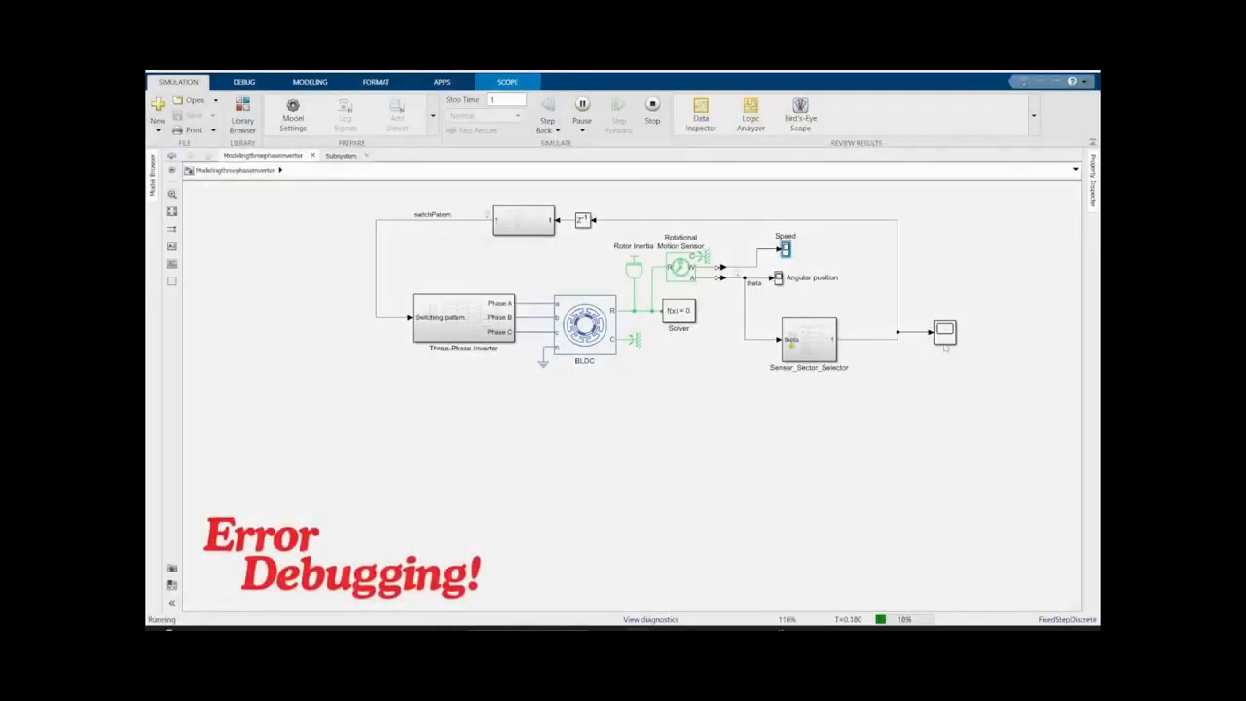
double_click(945, 334)
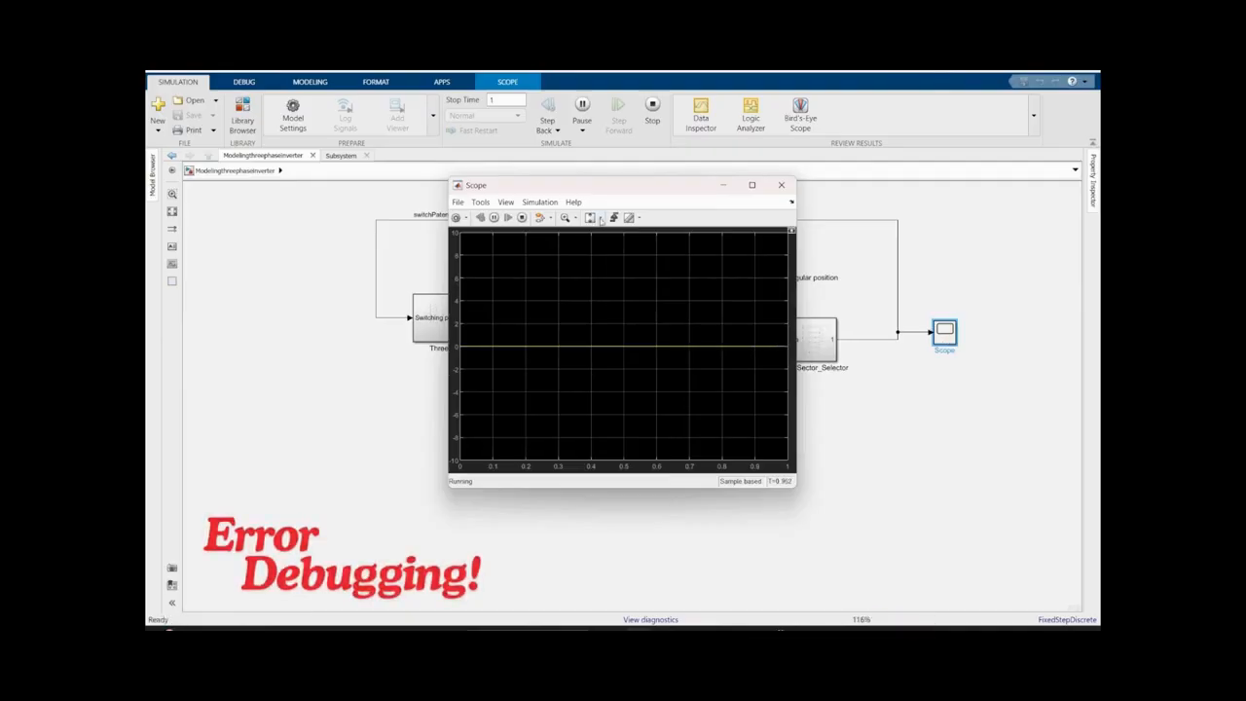
left_click(781, 184)
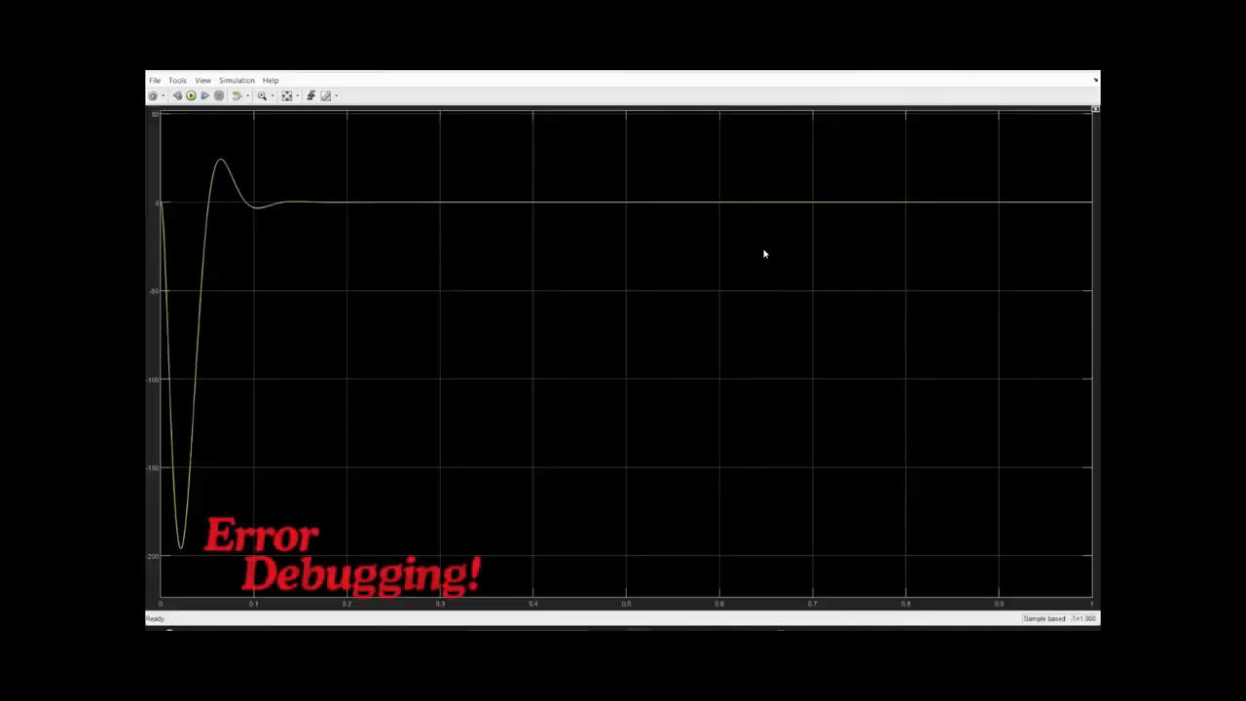
left_click(1087, 73)
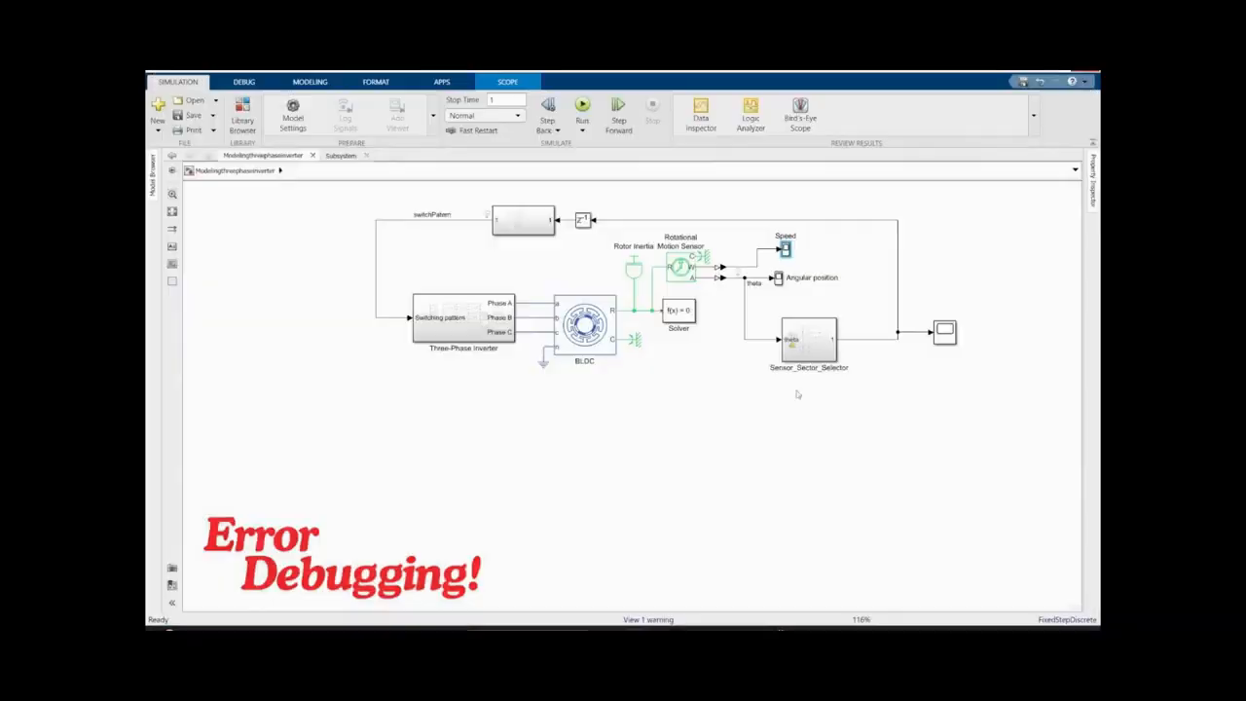
- Rerun the simulation inside Sensor_Sector_Selector and show the value label of the rem block's output signal
double_click(814, 338)
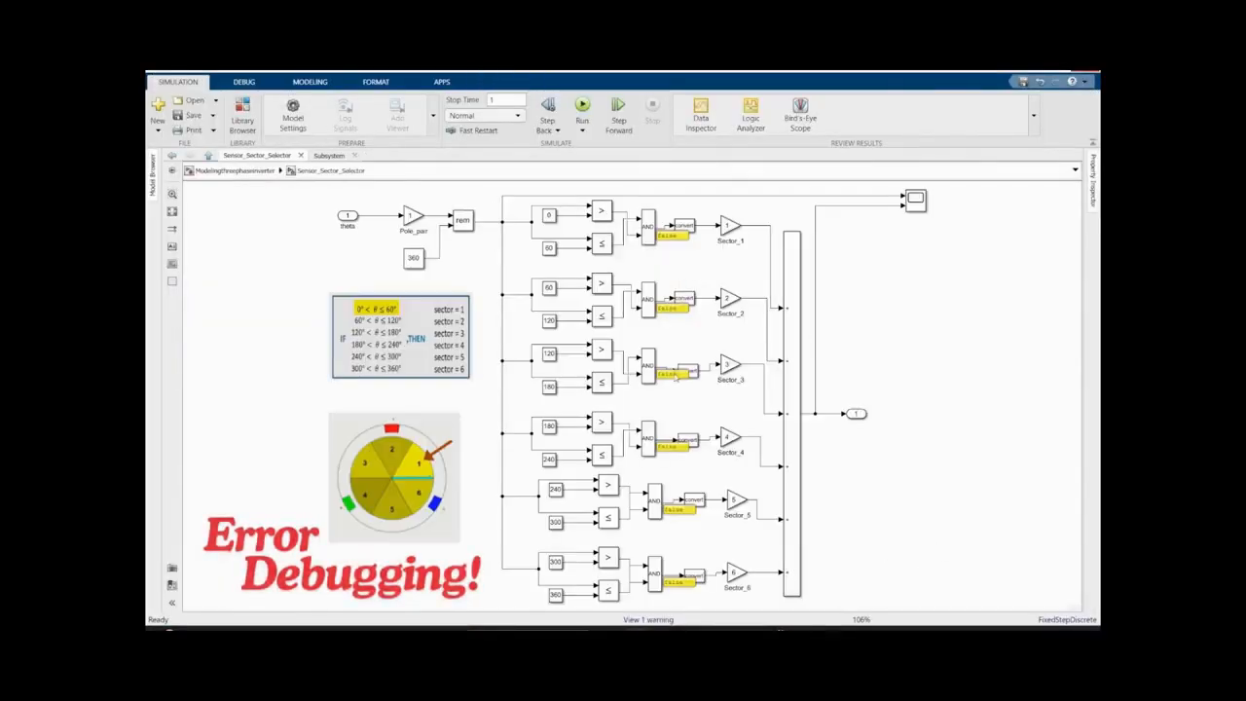
left_click(584, 107)
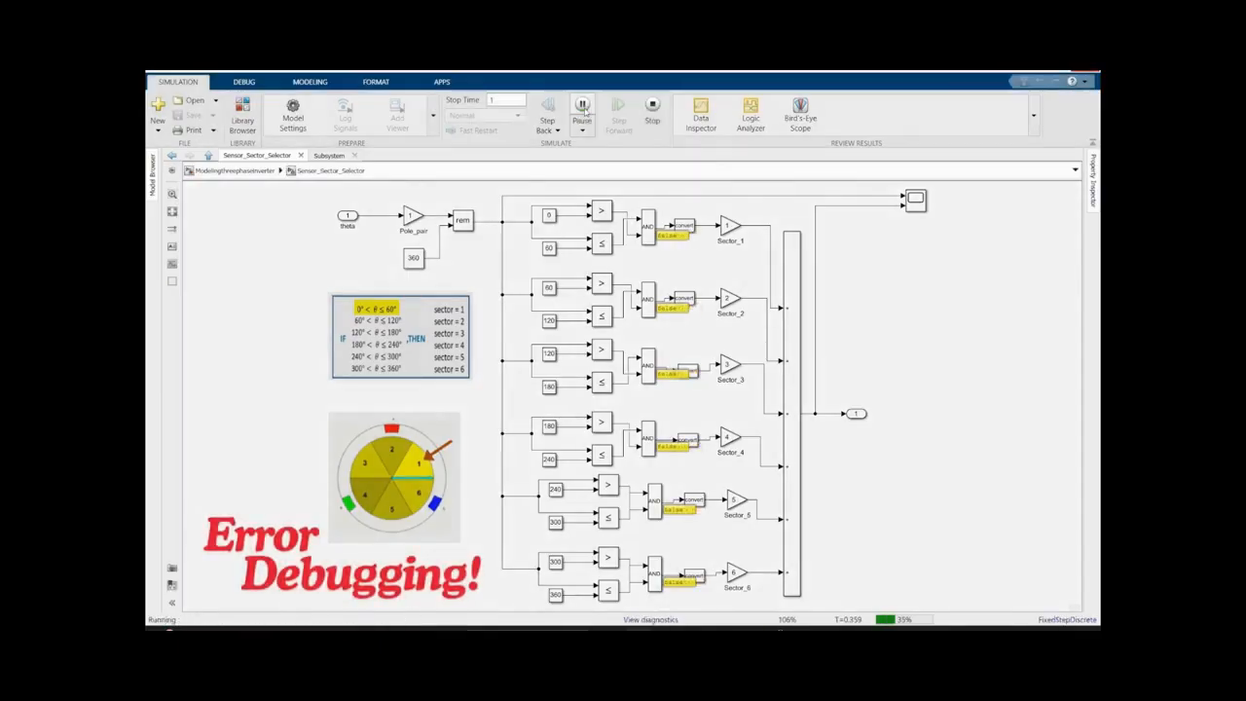
left_click(530, 230)
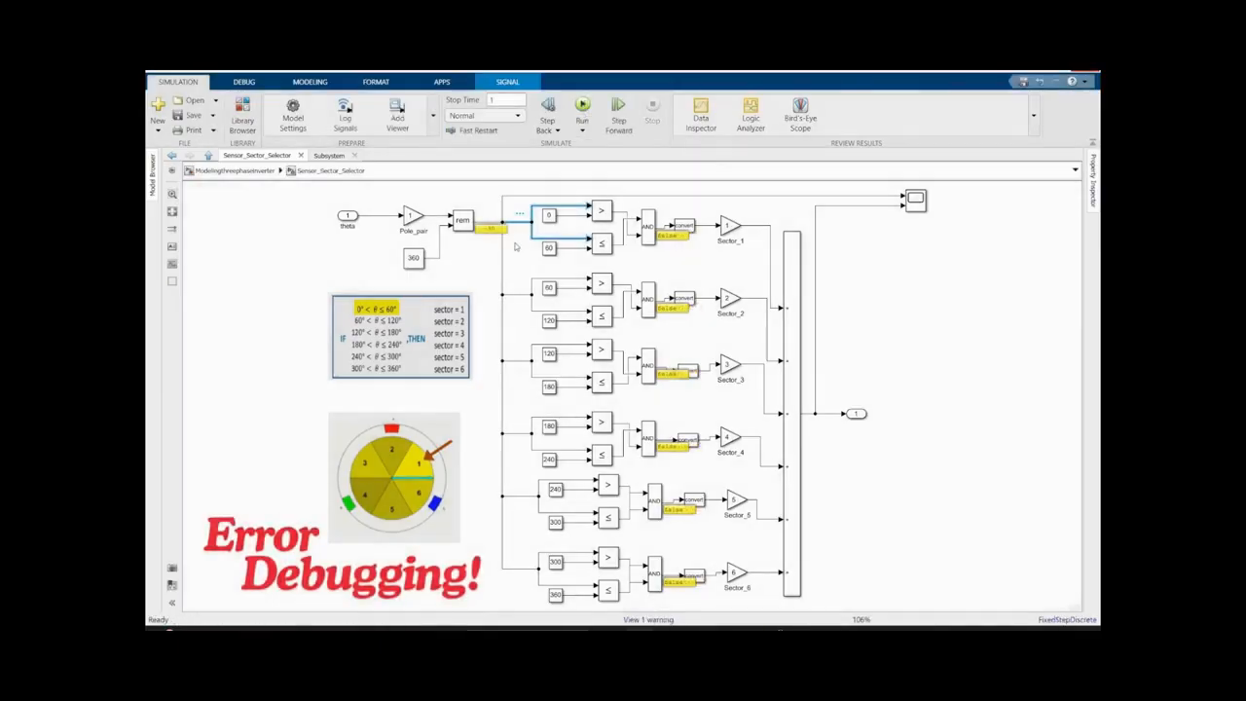
- Shift the theta input, Pole_pair, 360 and rem blocks away from the comparison blocks, and return to the top-level model
left_click_drag(462, 198, 333, 281)
left_click_drag(411, 216, 348, 212)
left_click(323, 234)
left_click(234, 171)
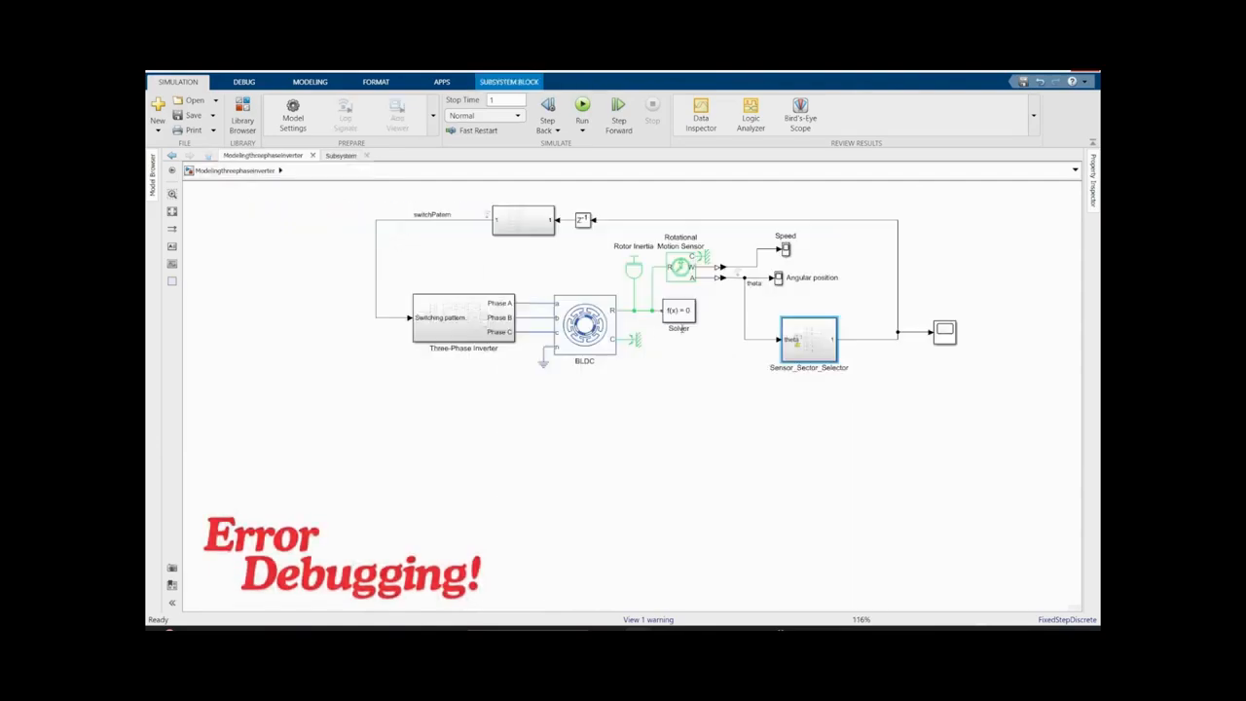
- Insert an Abs block on the theta line feeding Sensor_Sector_Selector
type("add")
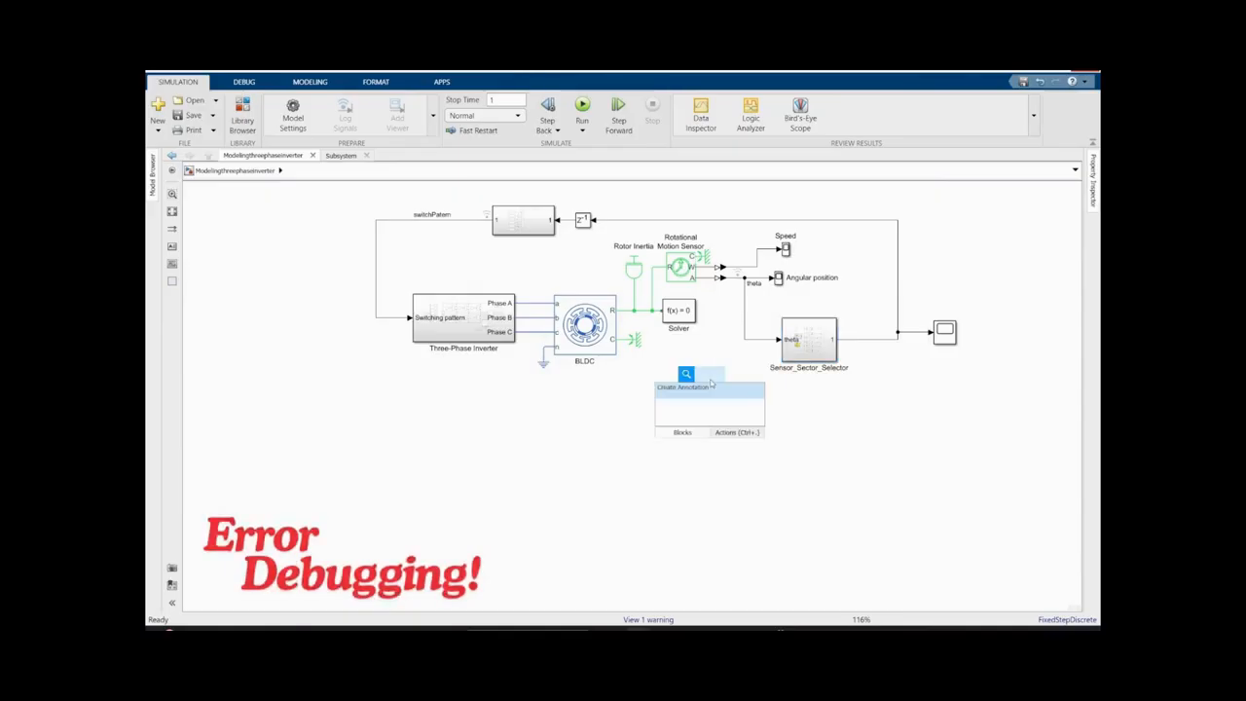
left_click(684, 402)
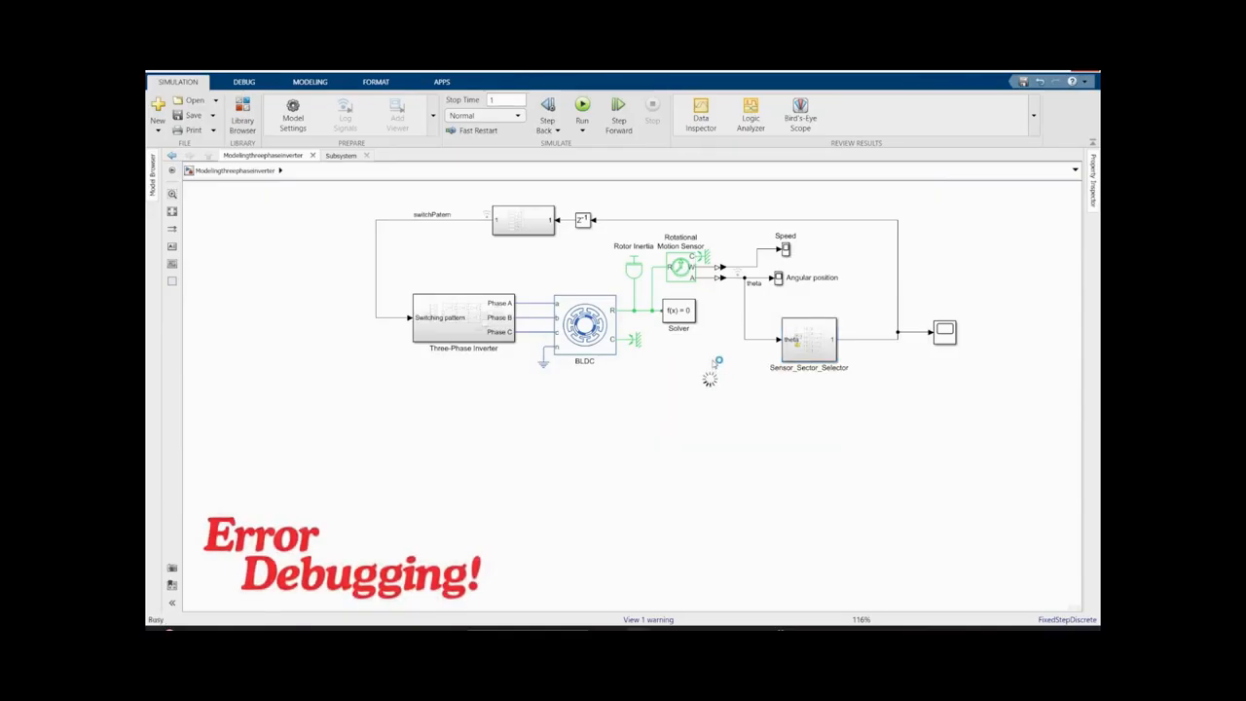
left_click_drag(745, 320, 733, 320)
left_click_drag(698, 390, 749, 347)
- Run the model with the Abs block and check the sector logic values inside Sensor_Sector_Selector
key("ctrl+t")
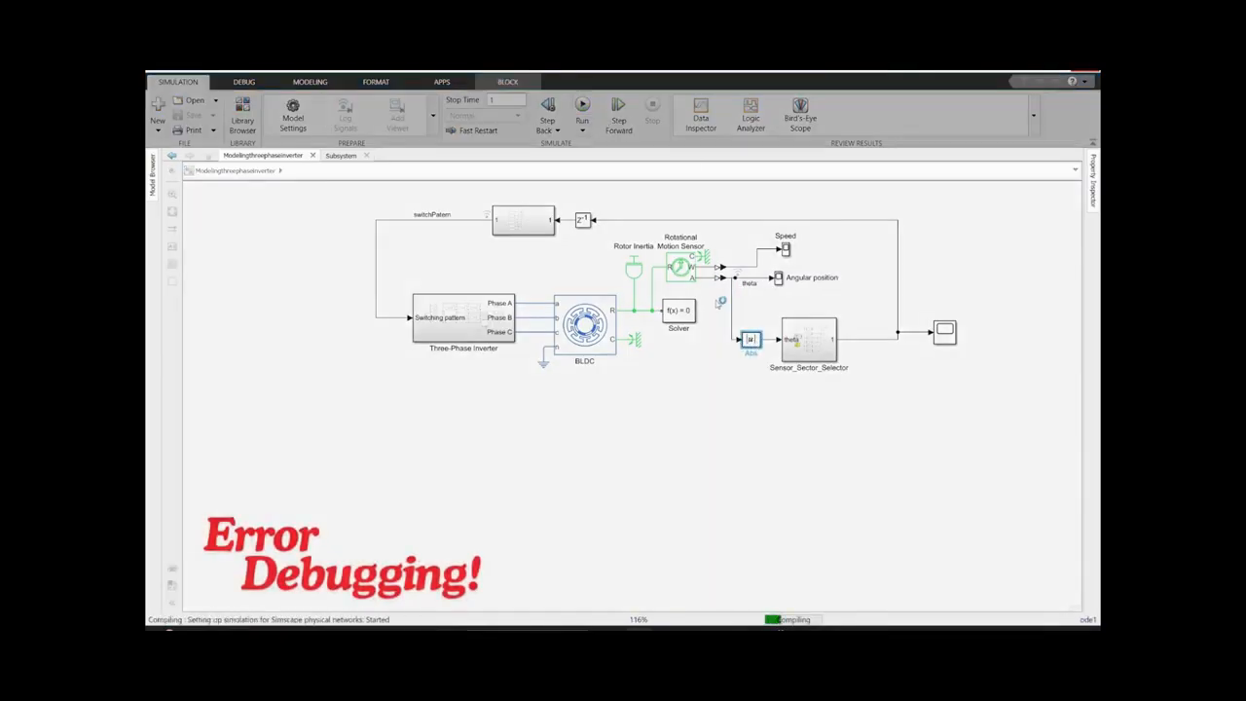
left_click(816, 352)
double_click(816, 353)
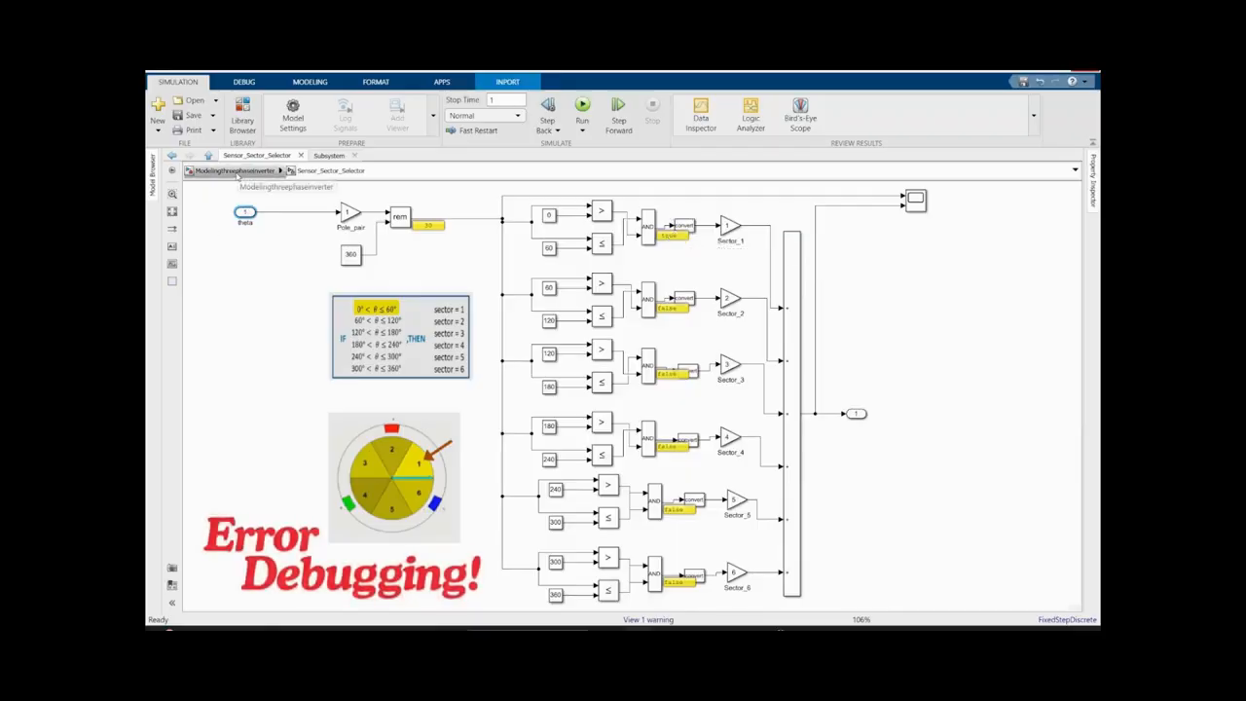
- Move the sector table and wheel images lower and insert a Sum block between theta and Pole_pair
left_click_drag(409, 338, 268, 407)
left_click_drag(417, 471, 449, 413)
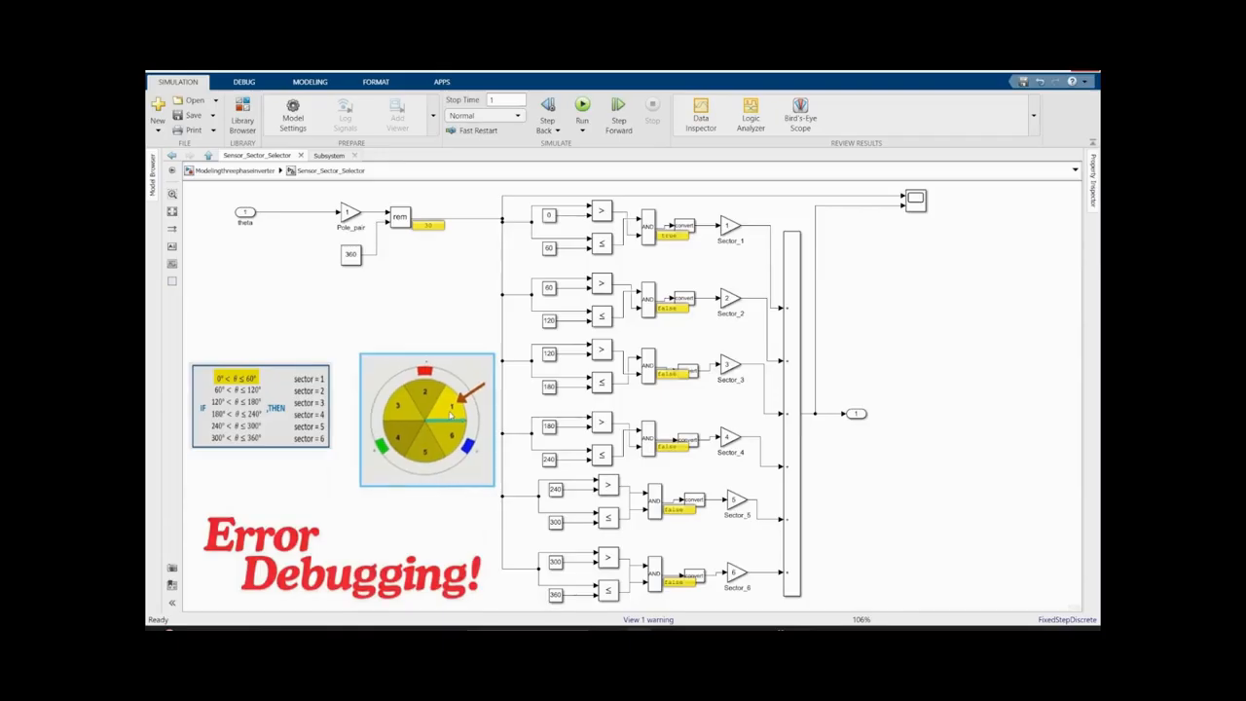
left_click(424, 303)
type("sum")
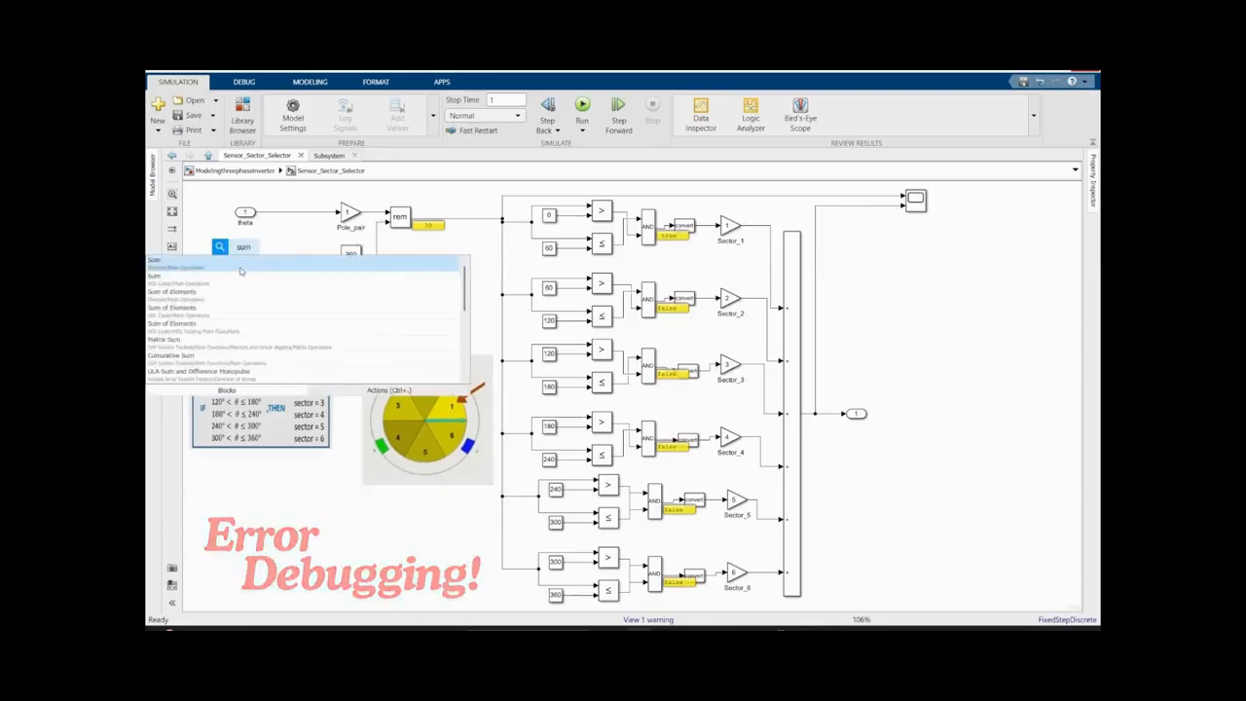
key("Return")
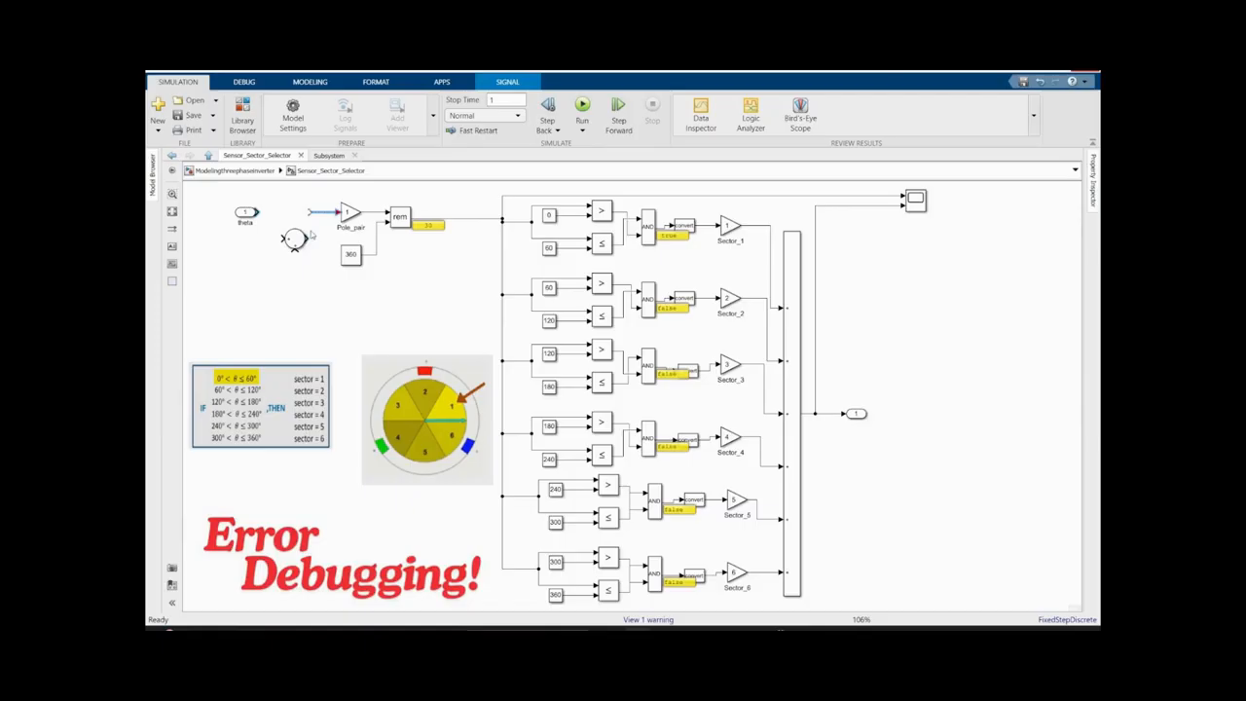
mouse_move(295, 239)
left_mouse_down()
mouse_move(283, 239)
mouse_move(297, 214)
left_mouse_up()
- Copy the 360 constant below theta, set it to 30 as the Sum block's second input, and run the simulation
left_click_drag(351, 254, 244, 253)
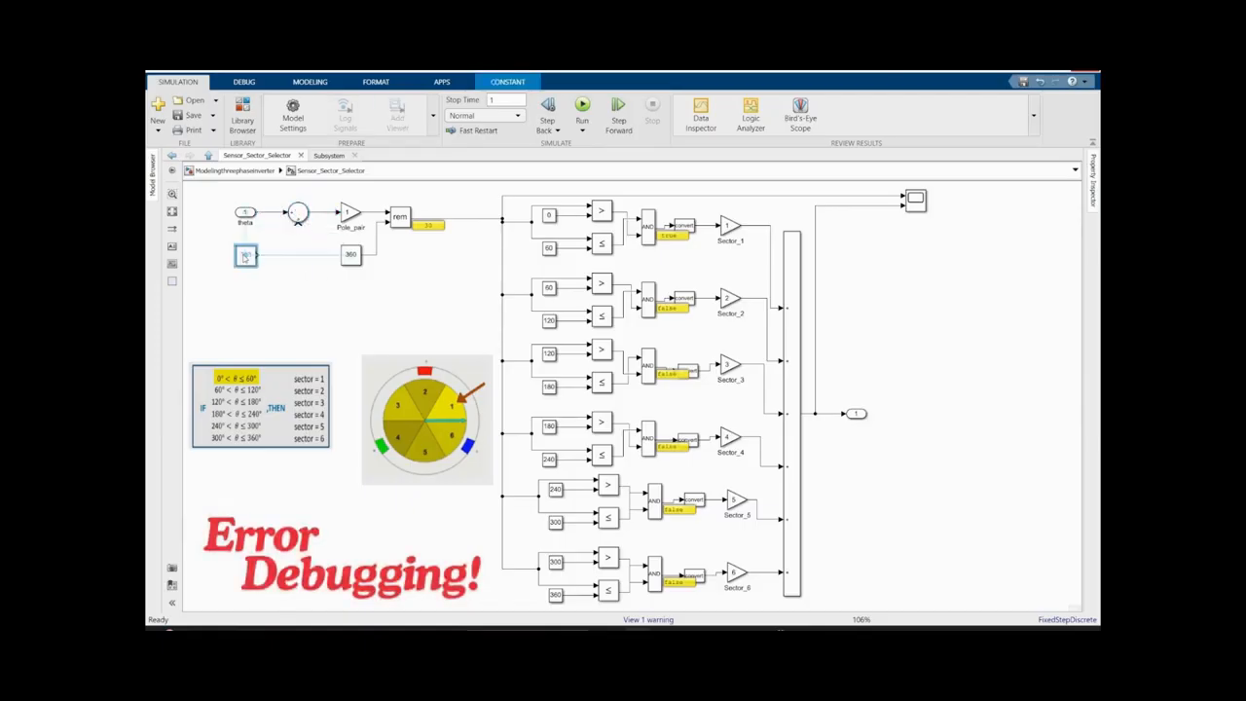
double_click(244, 254)
type("30")
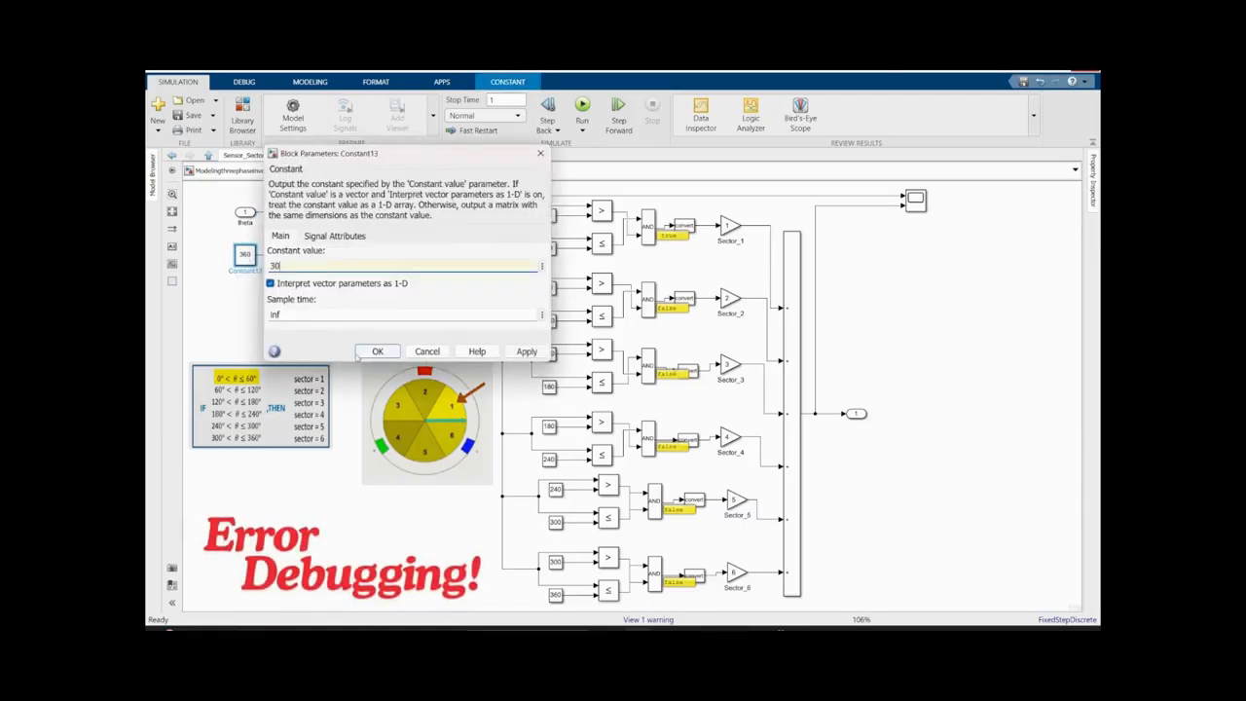
left_click(360, 352)
left_click(582, 107)
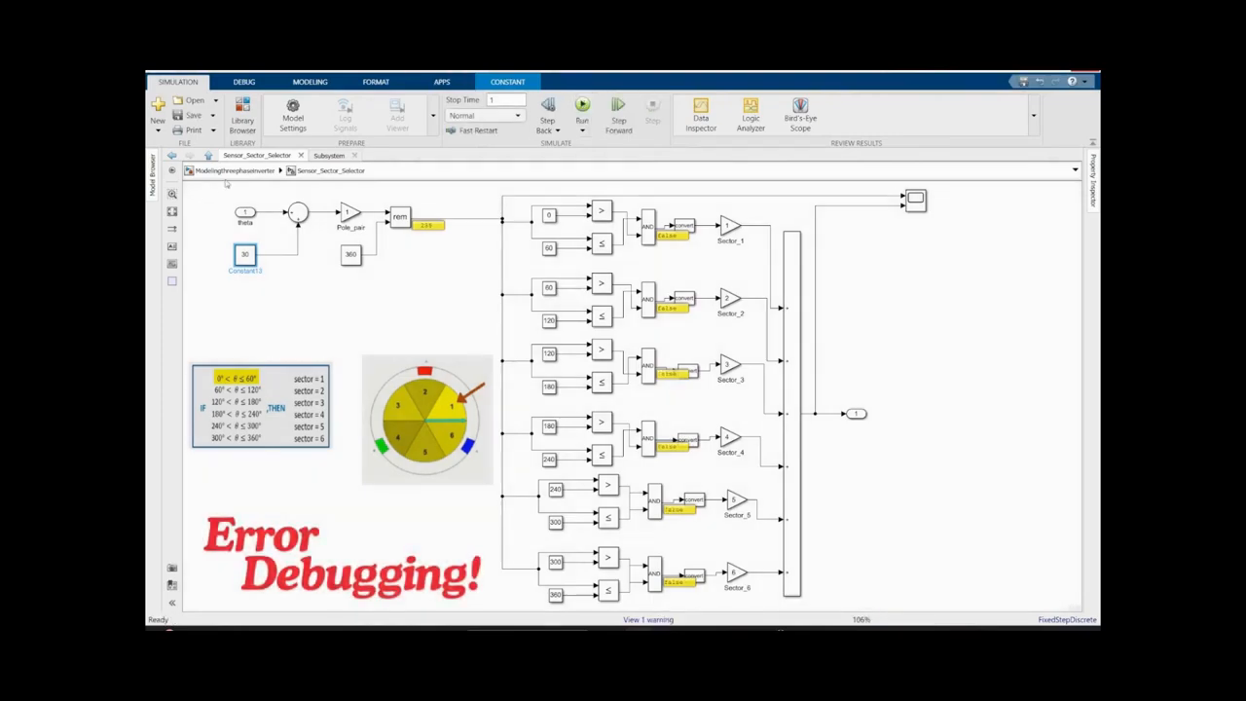
- Return to the top-level model, switch to MATLAB and run the Modeling_three_phase_inverter.m animation script
left_click(234, 171)
mouse_move(647, 630)
left_click(579, 581)
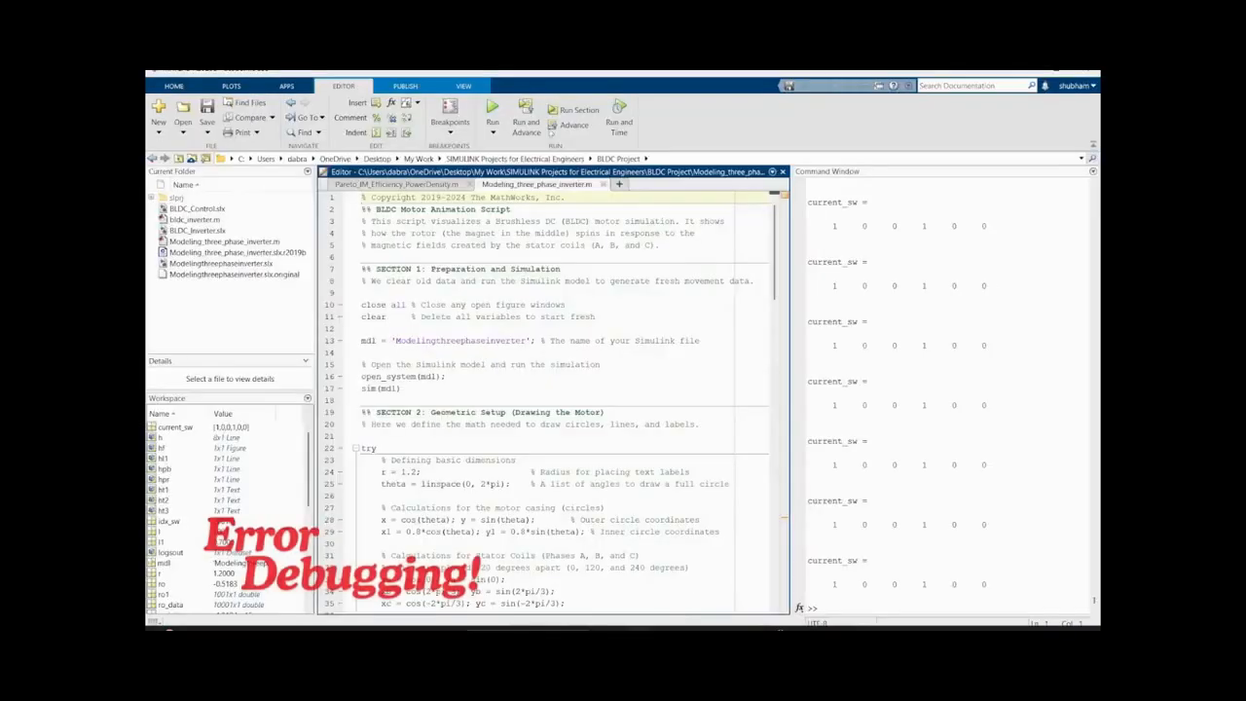
left_click(493, 109)
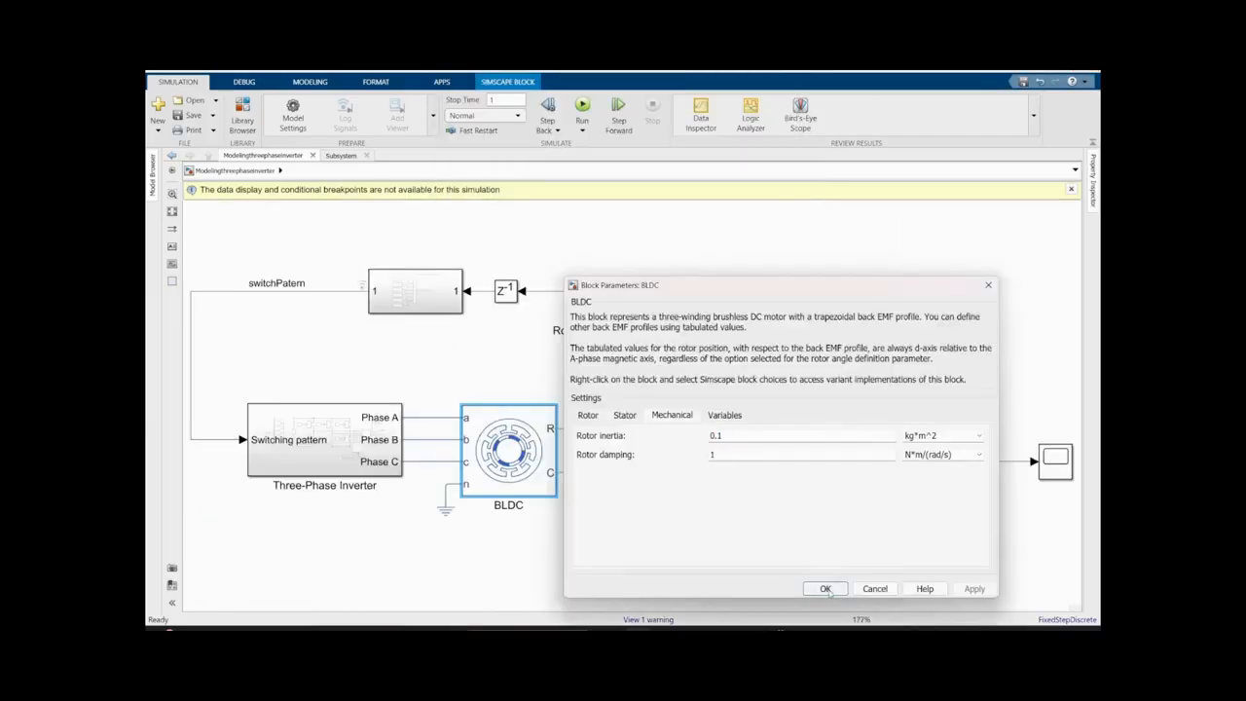
- Review the BLDC motor's mechanical parameters and the Rotor Inertia block's settings
left_click(826, 589)
double_click(583, 363)
left_click(834, 455)
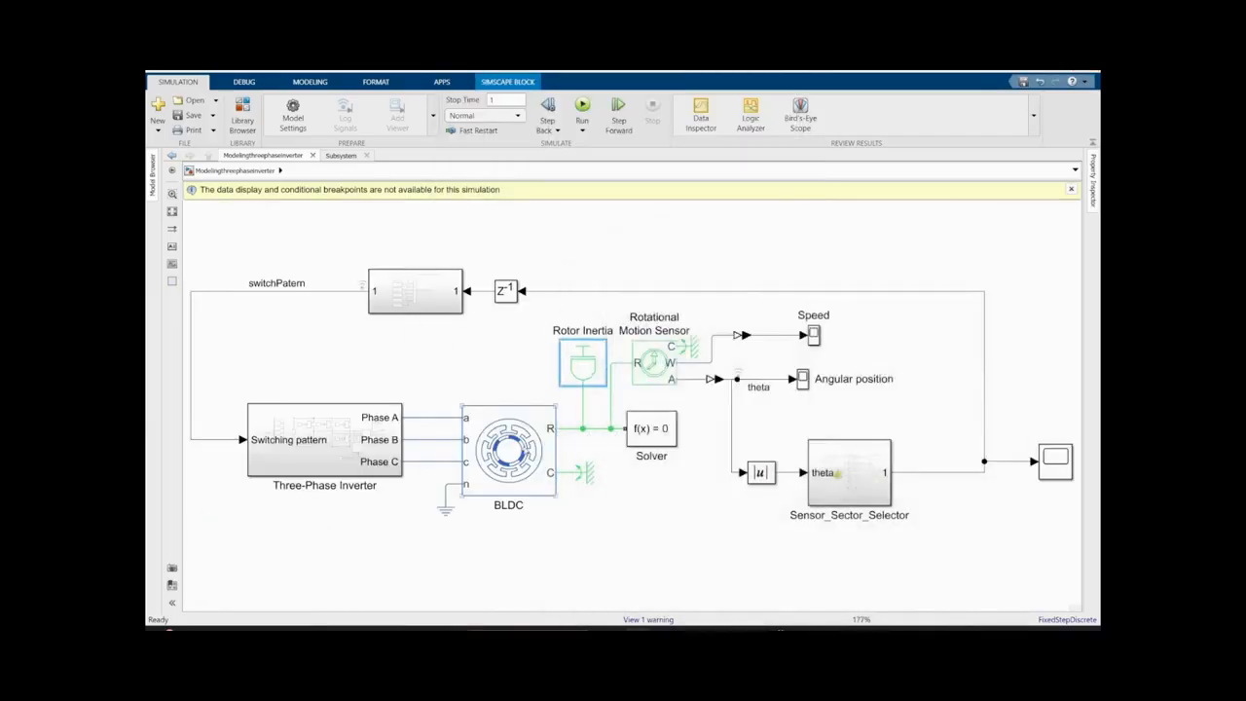
- Switch to MATLAB, rerun the animation script and move the Figure 1 window clear of the Speed scope block
mouse_move(639, 629)
left_click(578, 578)
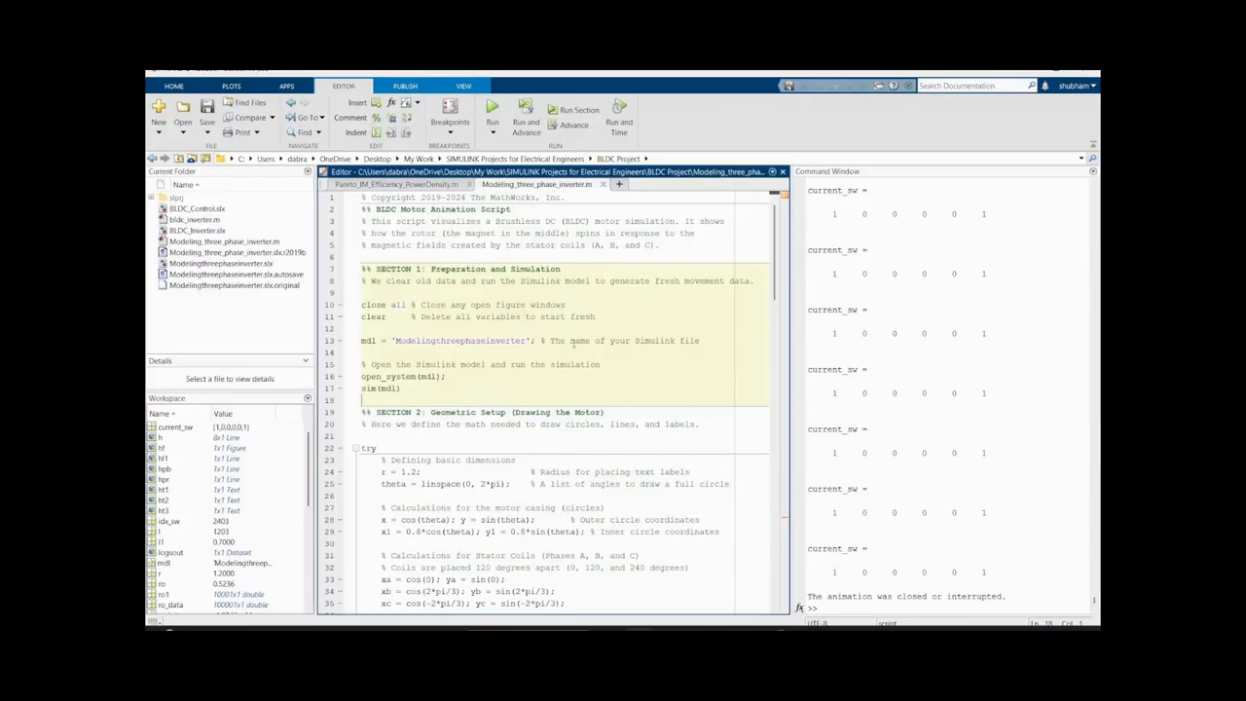
left_click(492, 107)
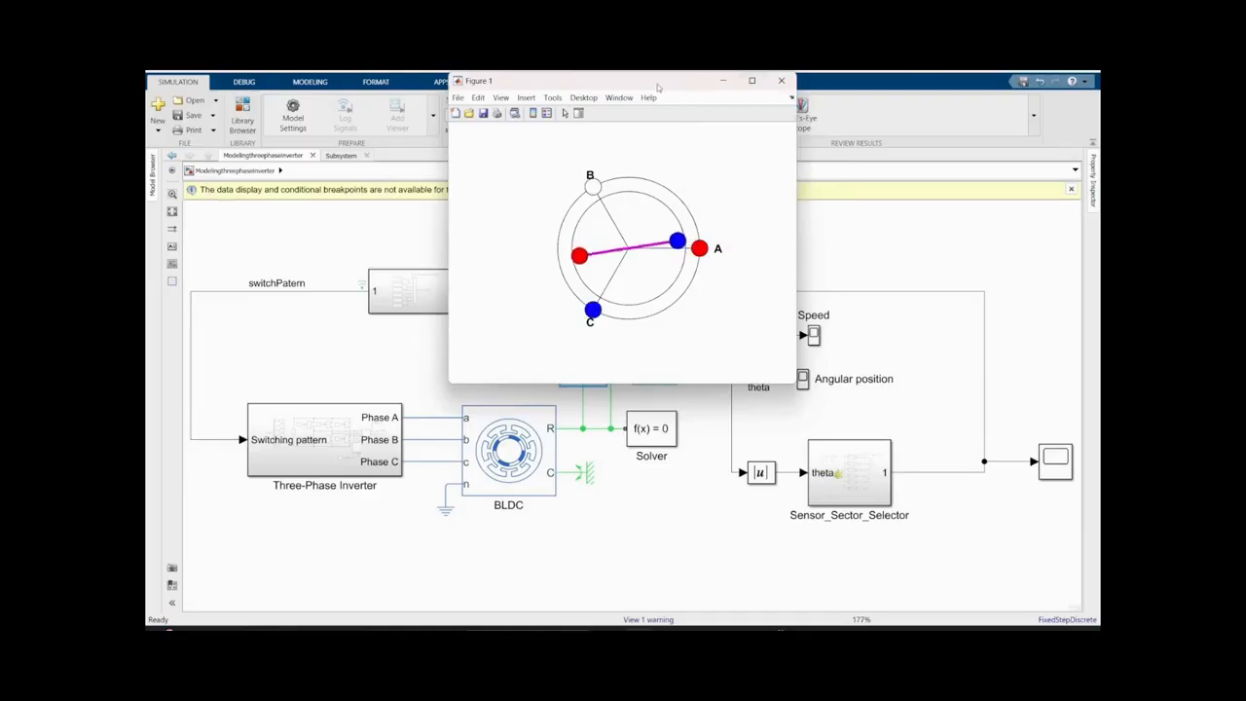
left_click_drag(658, 83, 431, 89)
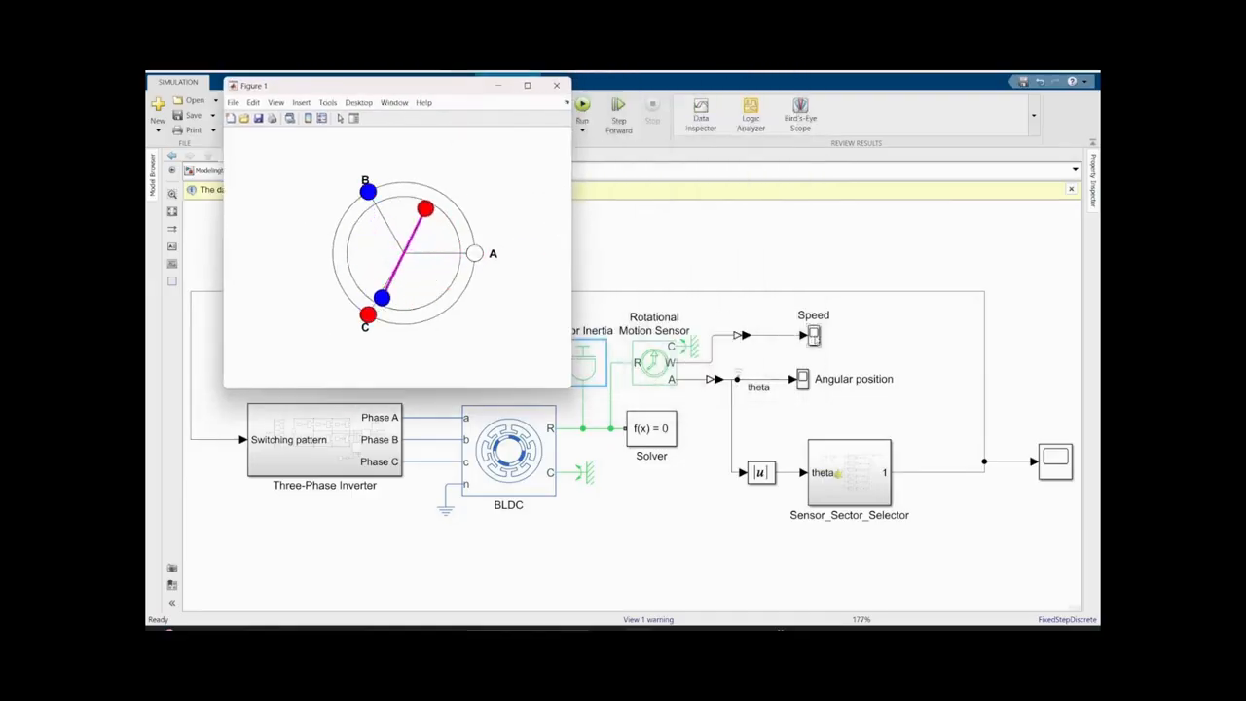
- Examine the Speed scope alongside the rotor animation figure
double_click(814, 337)
mouse_move(639, 629)
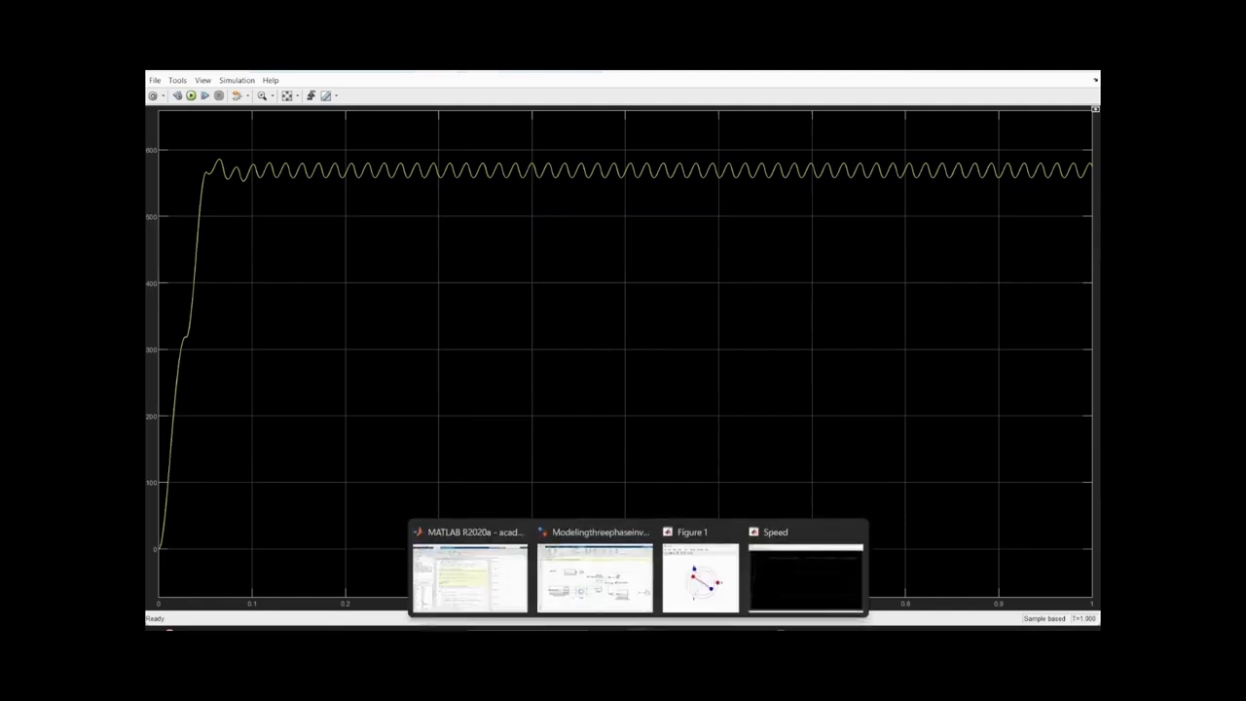
left_click(697, 578)
left_click_drag(417, 88, 588, 227)
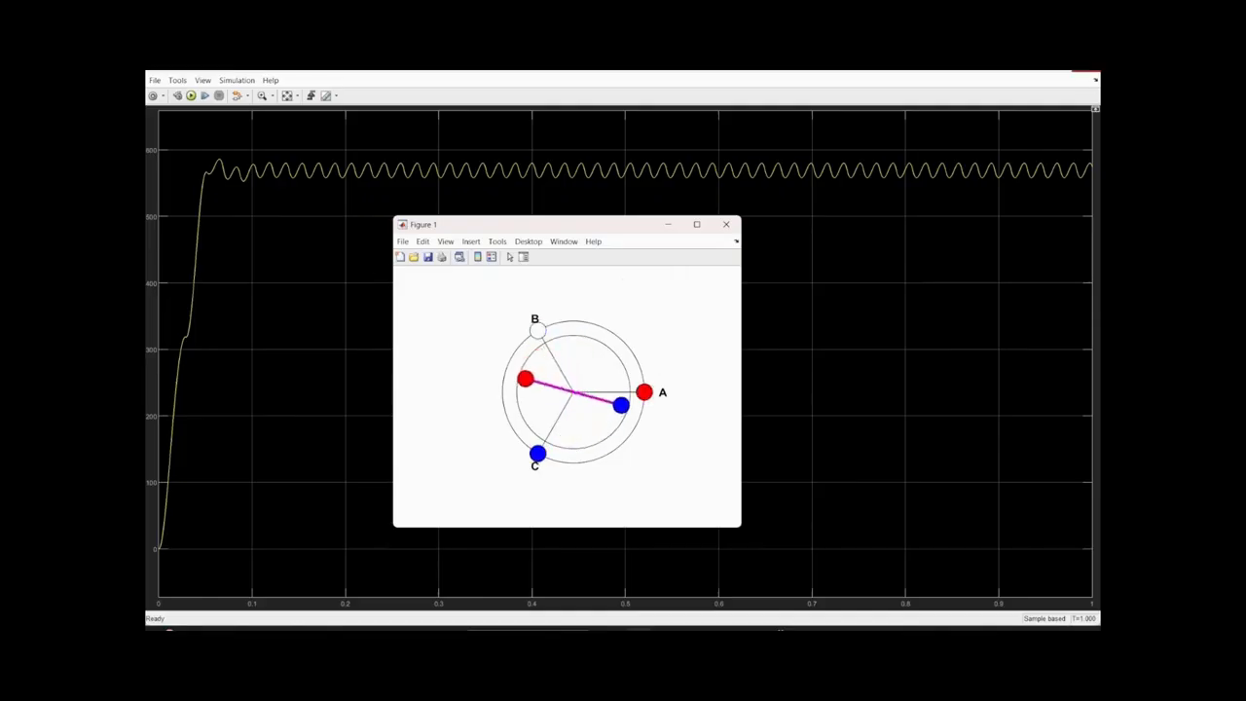
- Close the Speed scope and examine the theta curve in the Angular position scope
left_click(1088, 71)
left_click(807, 382)
double_click(804, 382)
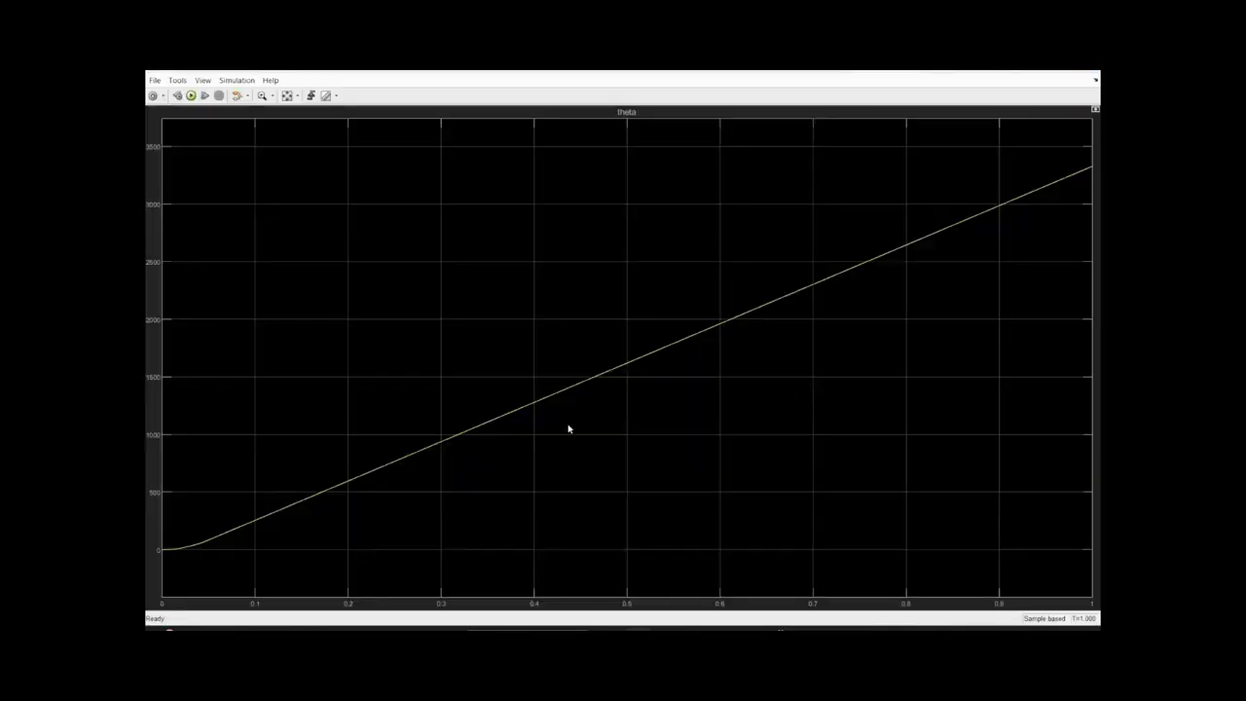
left_click(1088, 78)
- Enlarge the sector output scope and place the rotor animation figure over it for comparison
double_click(1056, 460)
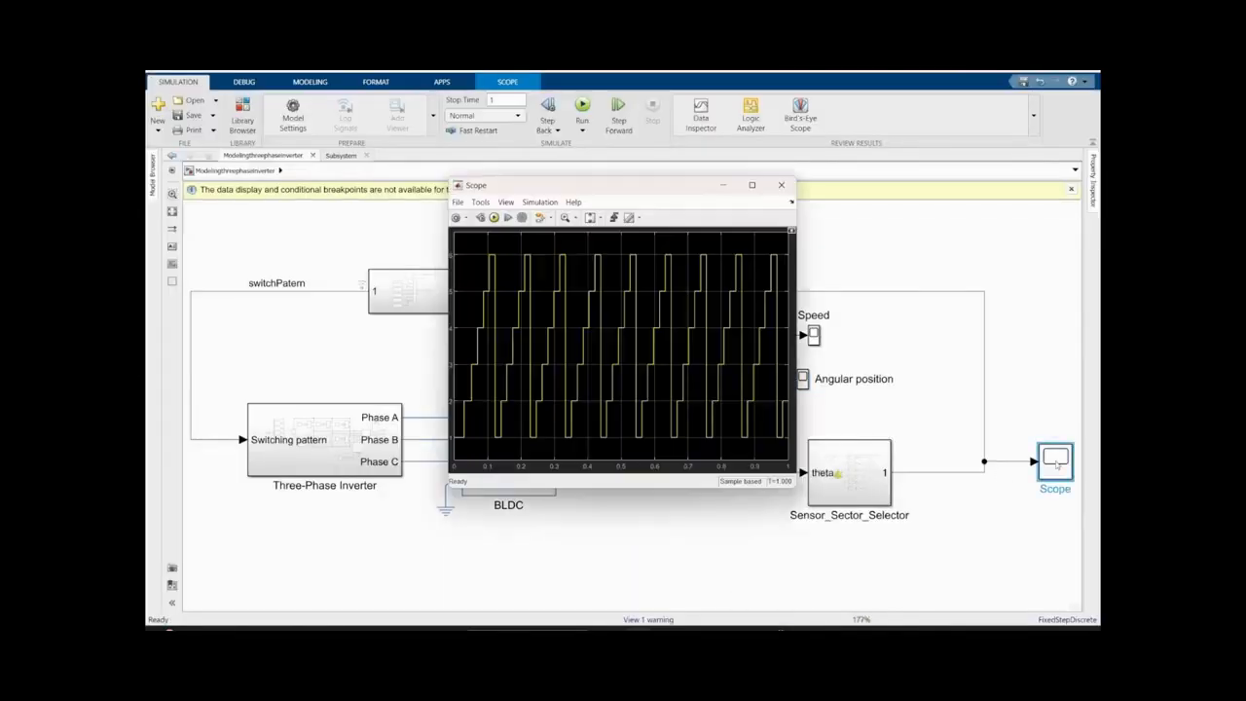
left_click(776, 186)
mouse_move(639, 633)
left_click(692, 582)
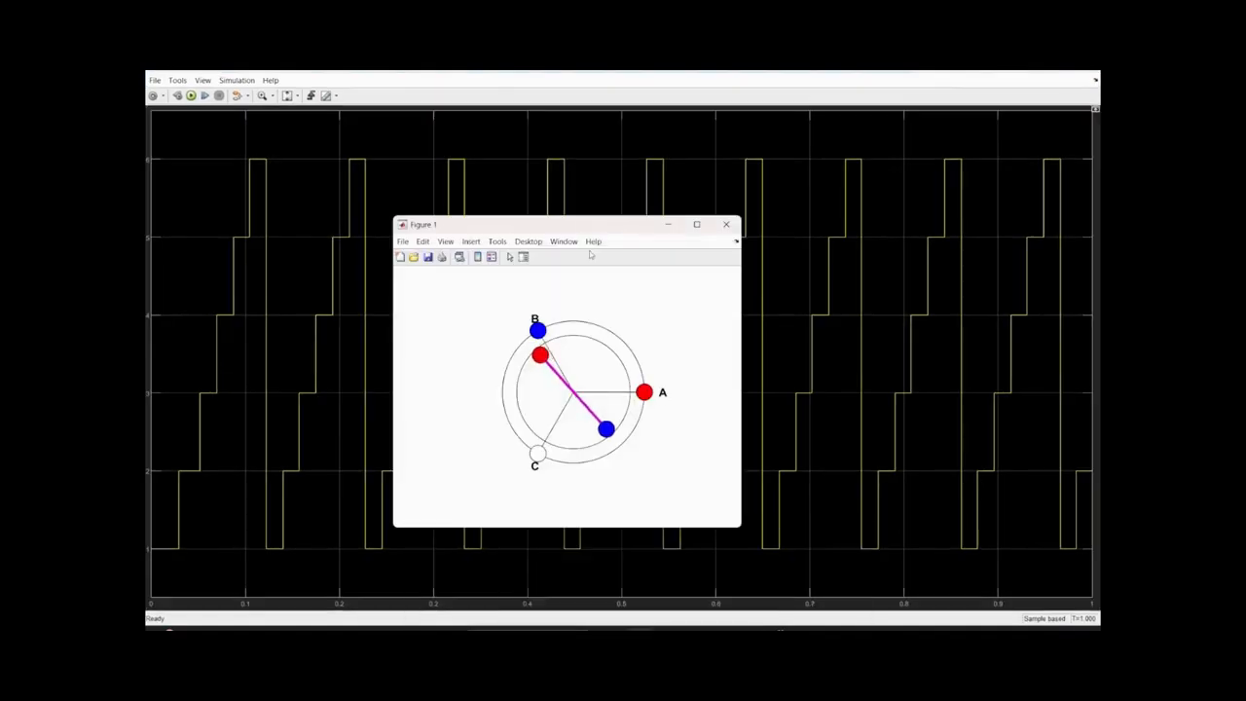
left_click_drag(581, 231, 814, 229)
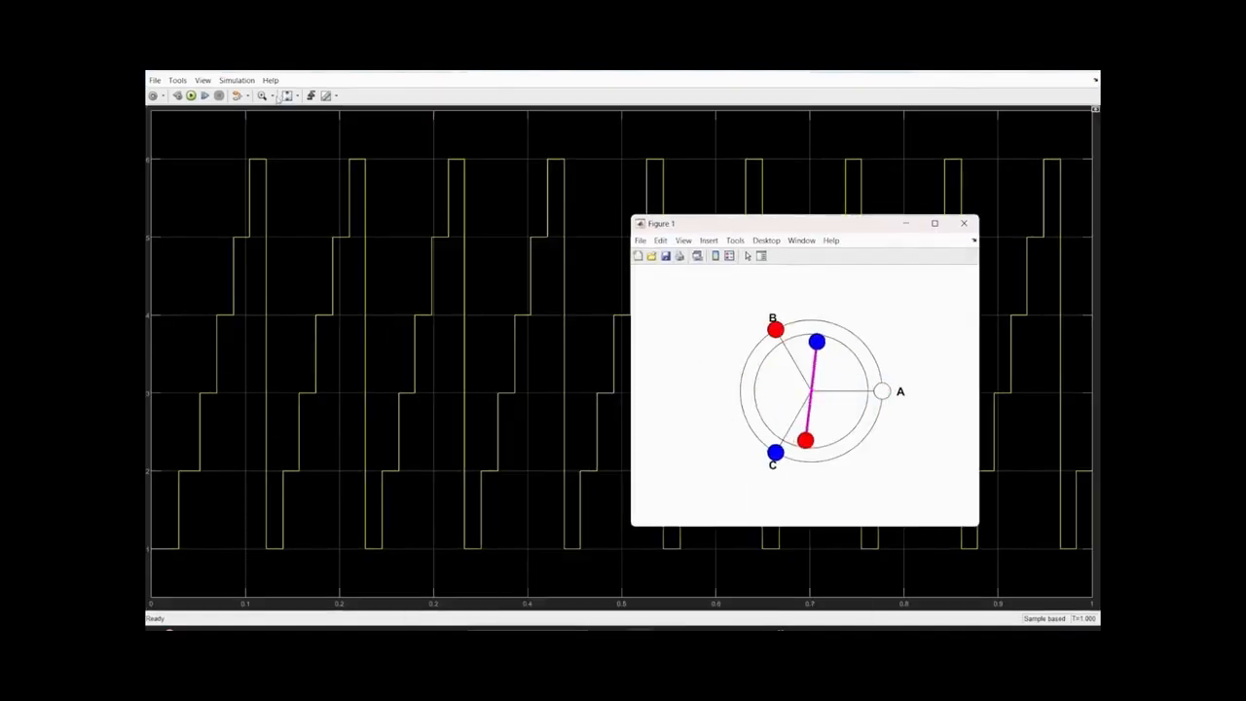
- Zoom the sector scope's time axis to about the first 0.15 s, covering the first sector cycle
left_click(300, 95)
left_click(272, 96)
left_click(264, 111)
left_click_drag(293, 353, 152, 360)
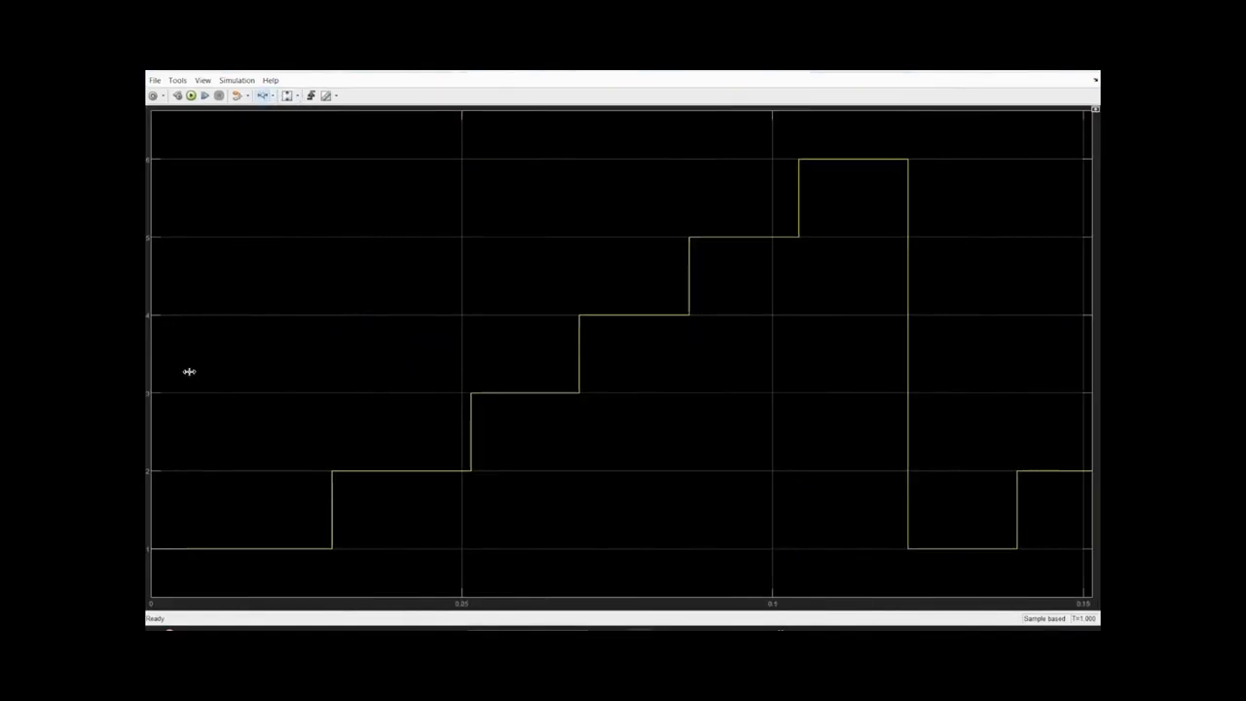
- Bring the rotor animation figure over the sector scope and compare the rotor motion with the sector steps
mouse_move(638, 633)
left_click(693, 578)
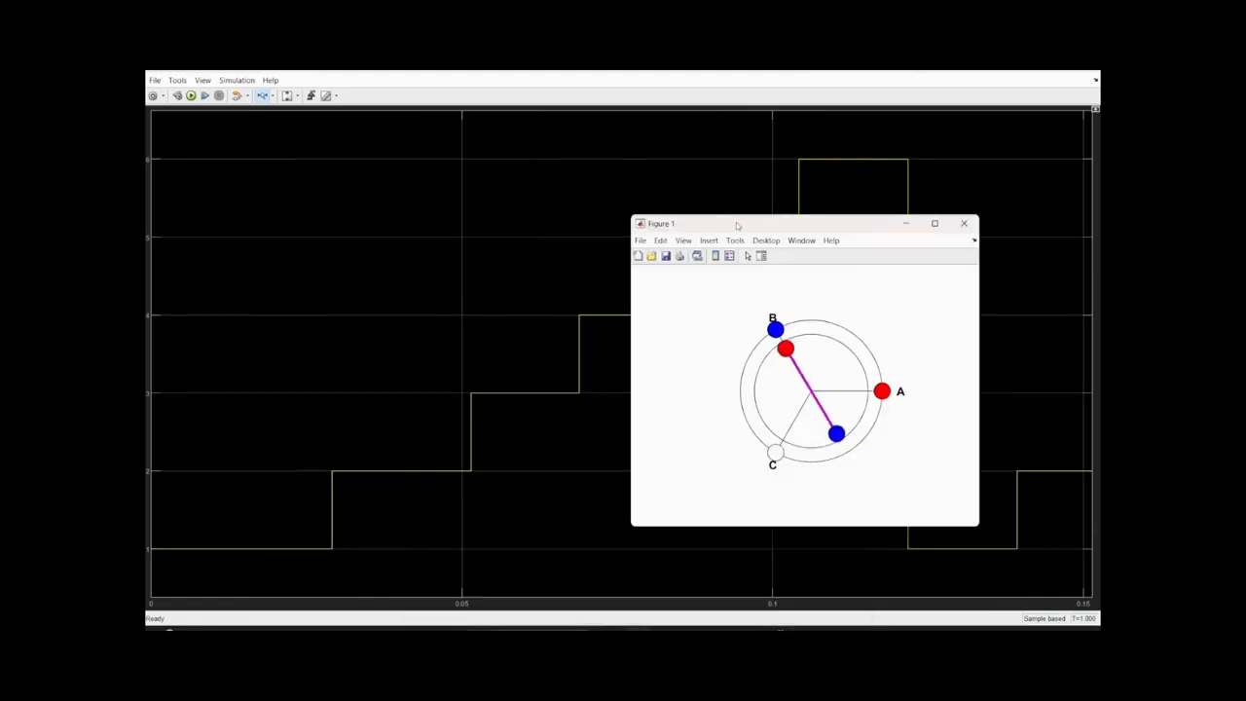
left_click_drag(737, 222, 196, 122)
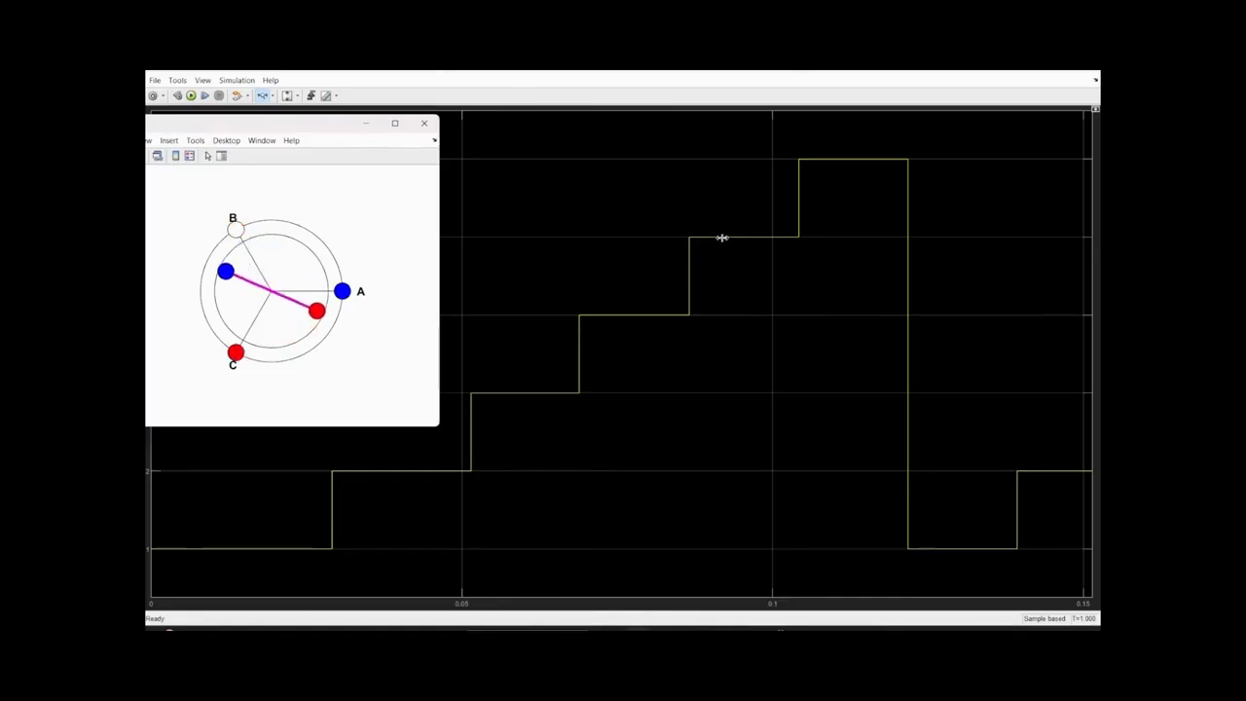
left_click_drag(259, 129, 342, 132)
left_click(310, 145)
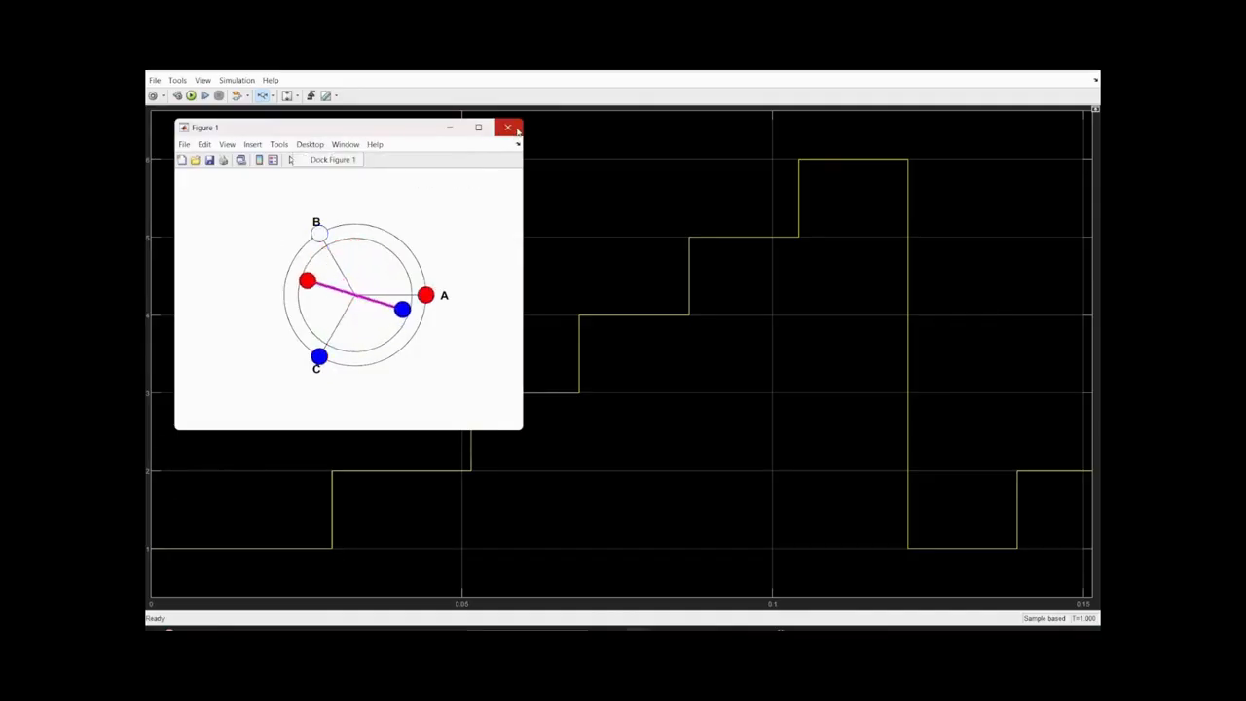
- Close the sector scope and the rotor animation figure, and review the motor speed curve in the Speed scope
left_click(1087, 65)
left_click(507, 128)
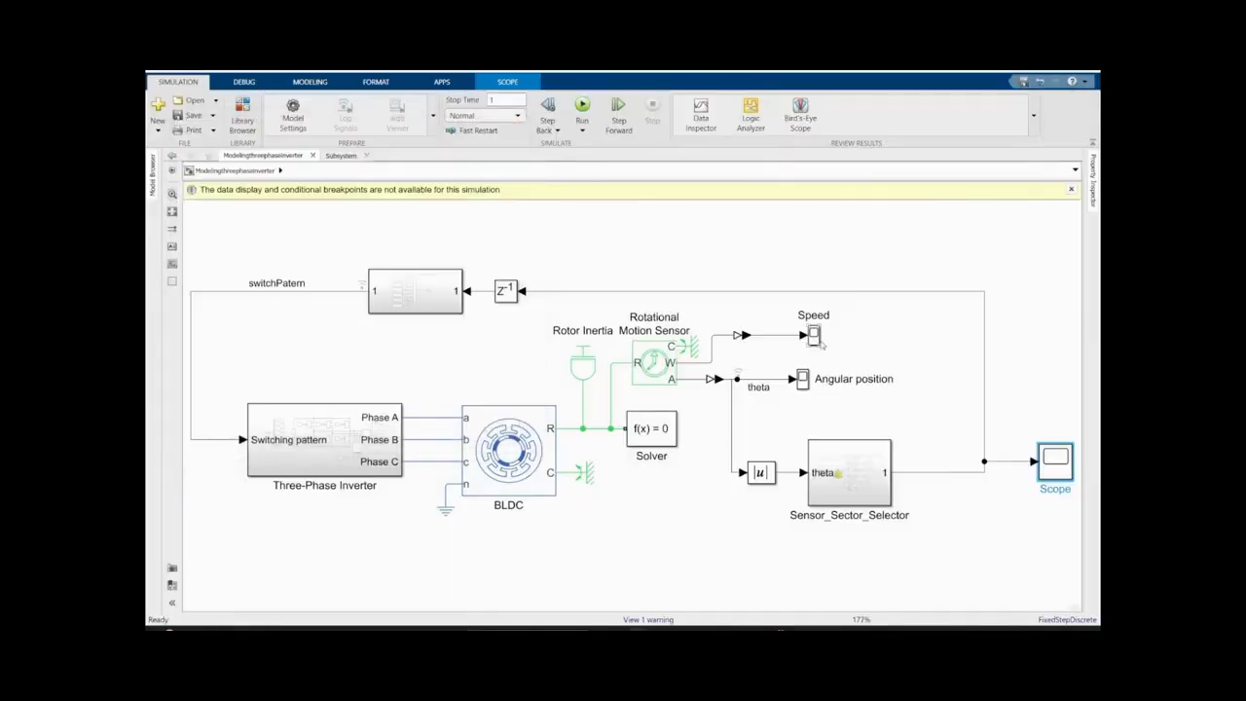
double_click(1056, 460)
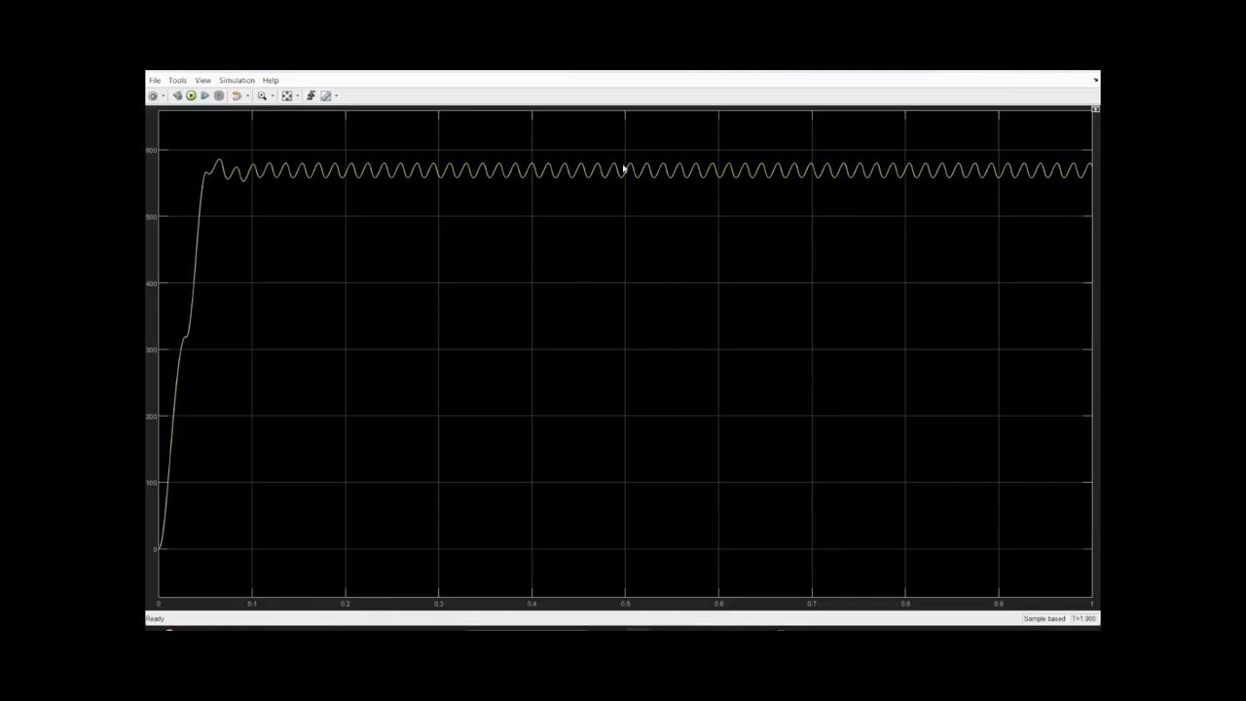
left_click(1095, 80)
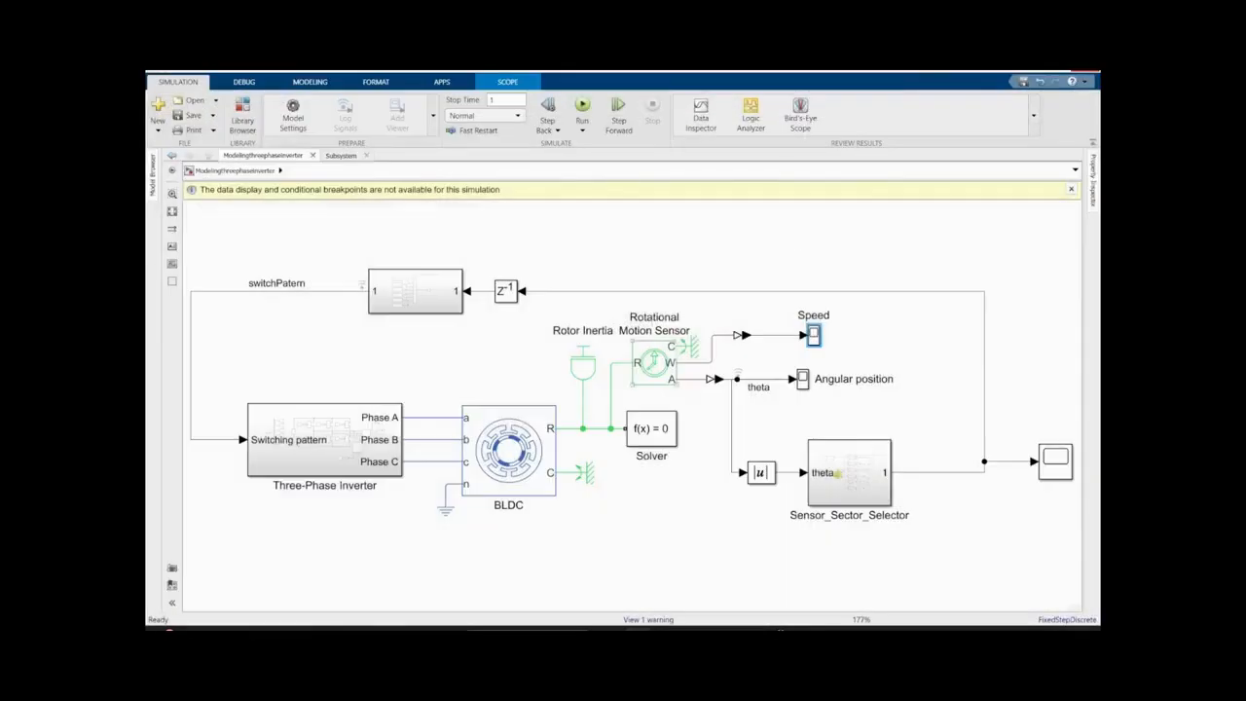
- Add the annotation "Next we wil control the speed of the BLDC motor" and place it above the Three-Phase Inverter and BLDC blocks
double_click(602, 262)
type("Nex")
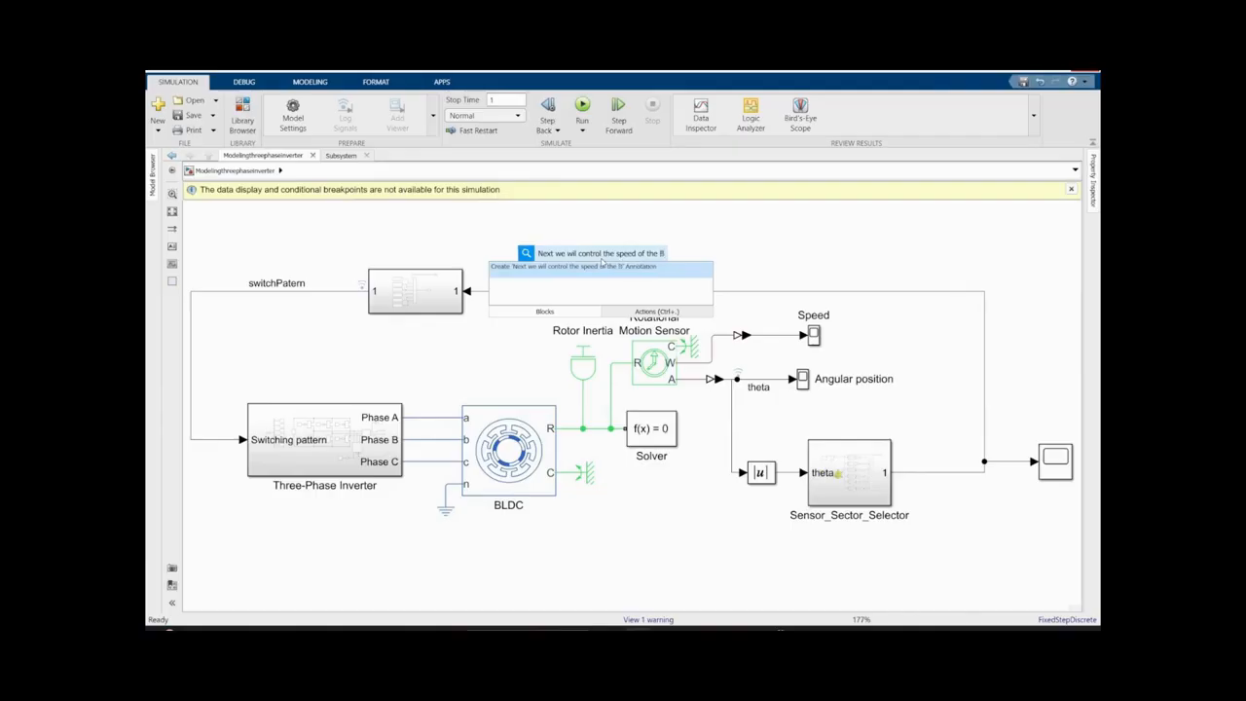
type("LDC mo")
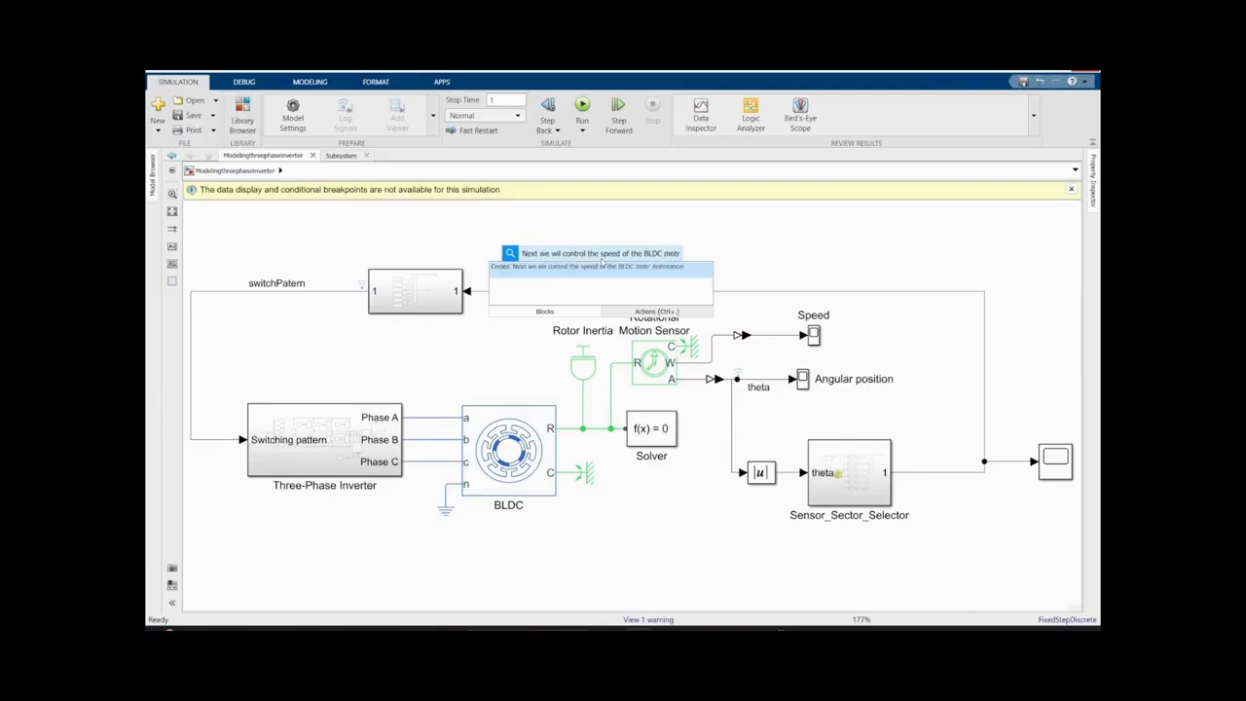
type("tor")
key("Return")
left_click_drag(603, 259, 401, 360)
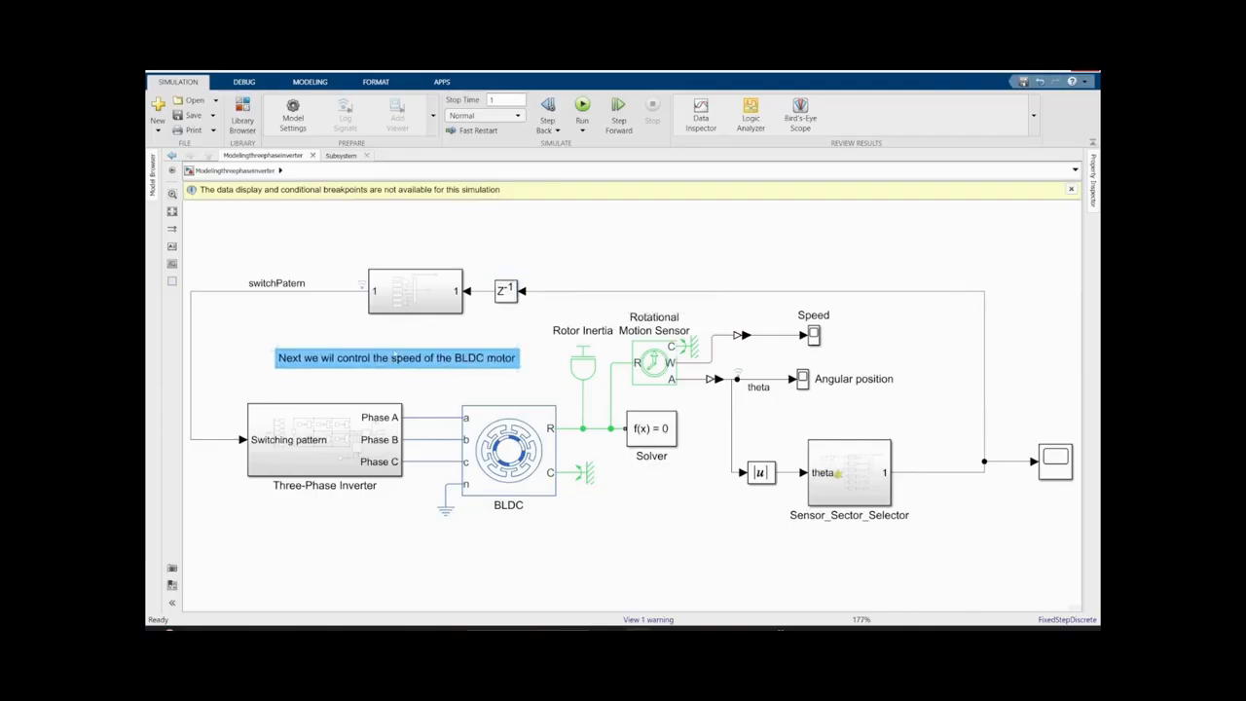